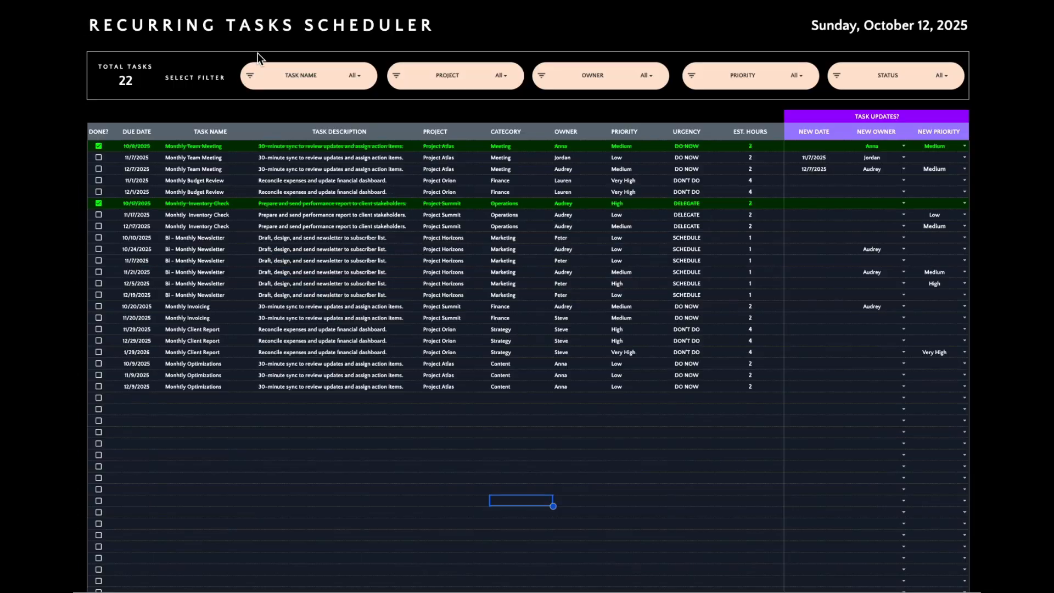
# - Filter the recurring scheduler to the Monthly Inventory Check tasks and restore the full task list
pyautogui.click(351, 75)
pyautogui.click(347, 271)
pyautogui.click(837, 352)
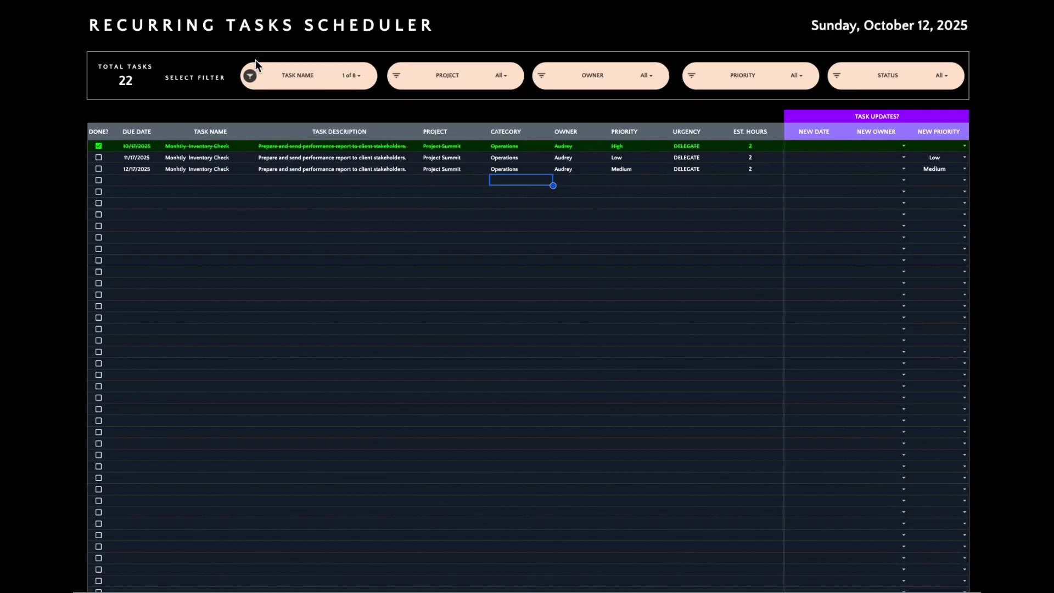
pyautogui.click(250, 75)
pyautogui.click(268, 121)
pyautogui.click(353, 275)
# - Filter the scheduler to Monthly Optimizations and mark the 11/9/2025 task as done
pyautogui.click(251, 75)
pyautogui.click(286, 119)
pyautogui.click(286, 195)
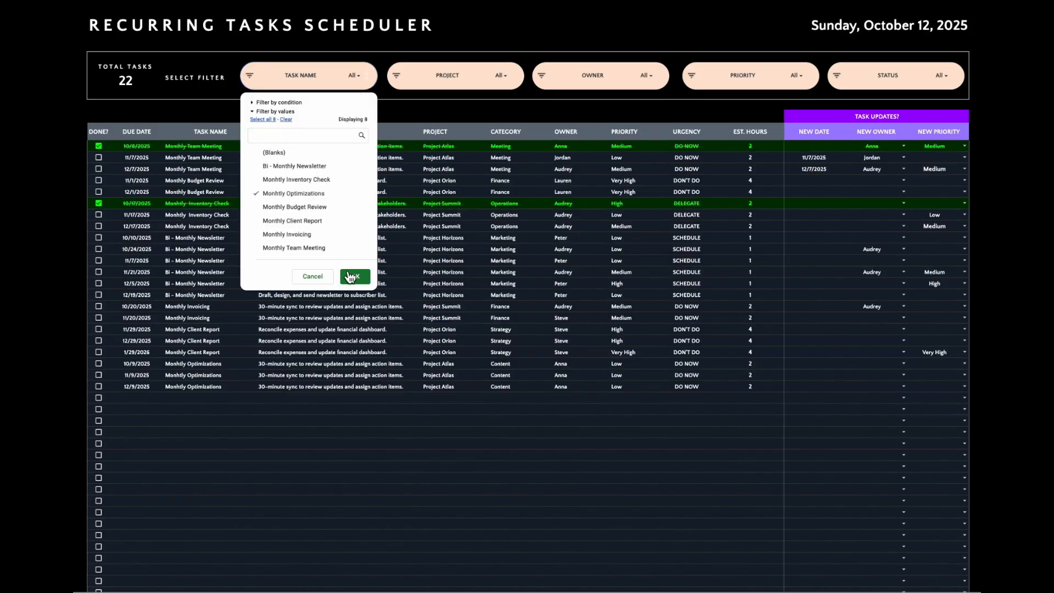
pyautogui.click(355, 276)
pyautogui.click(99, 158)
# - Reset the scheduler's task name filter to show all tasks
pyautogui.click(249, 76)
pyautogui.click(263, 119)
pyautogui.click(357, 269)
# - Filter the scheduler to a single task owner and reset the owner filter to all
pyautogui.click(542, 77)
pyautogui.click(577, 119)
pyautogui.click(566, 179)
pyautogui.click(646, 262)
pyautogui.click(542, 77)
pyautogui.click(555, 120)
pyautogui.click(647, 261)
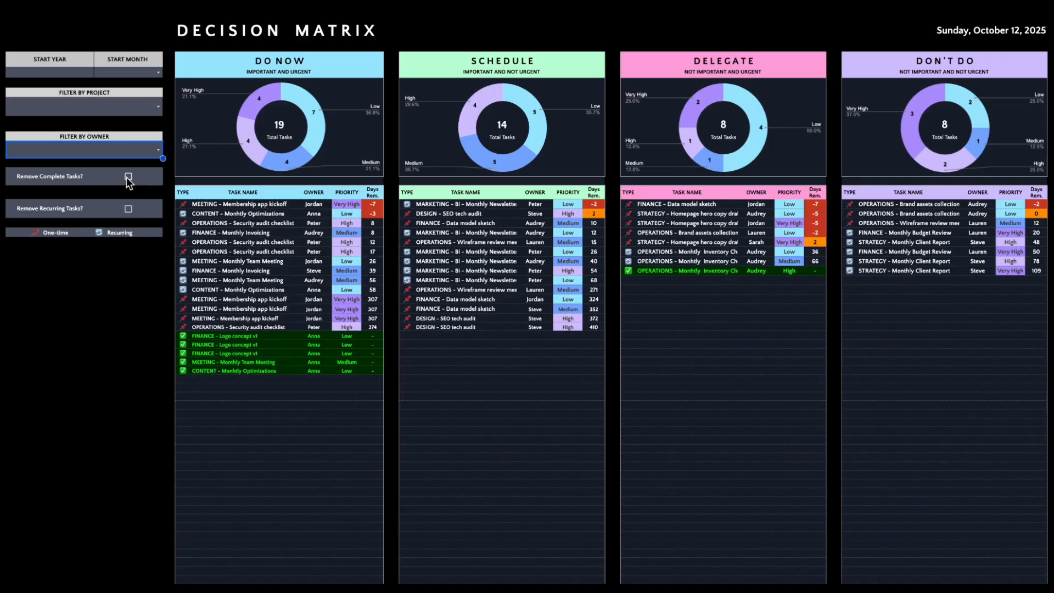
# - Filter the decision matrix by Project Horizons and remove recurring tasks from it
pyautogui.click(84, 148)
pyautogui.click(26, 187)
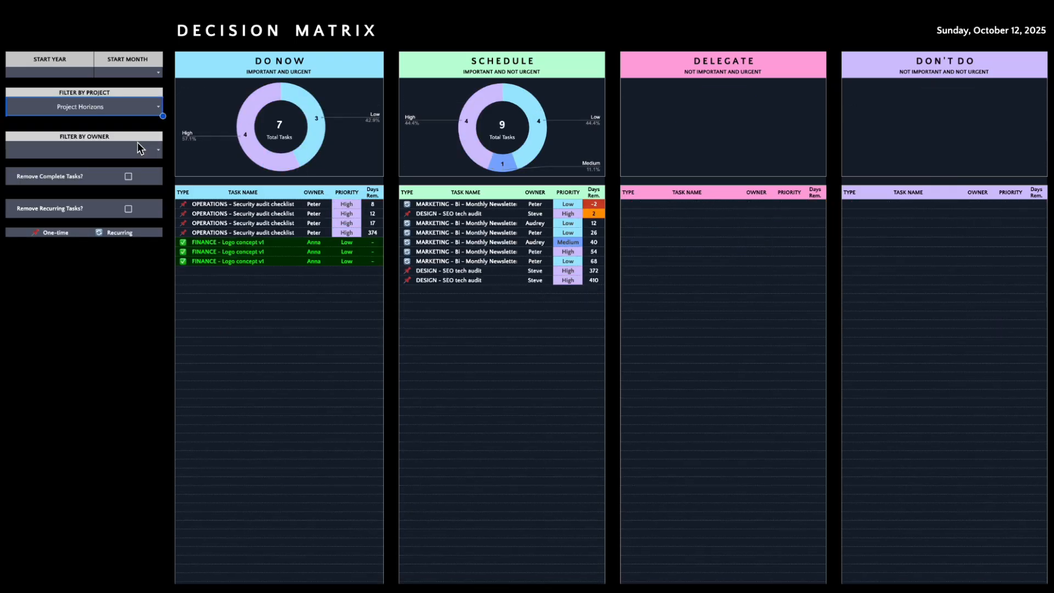
pyautogui.click(129, 208)
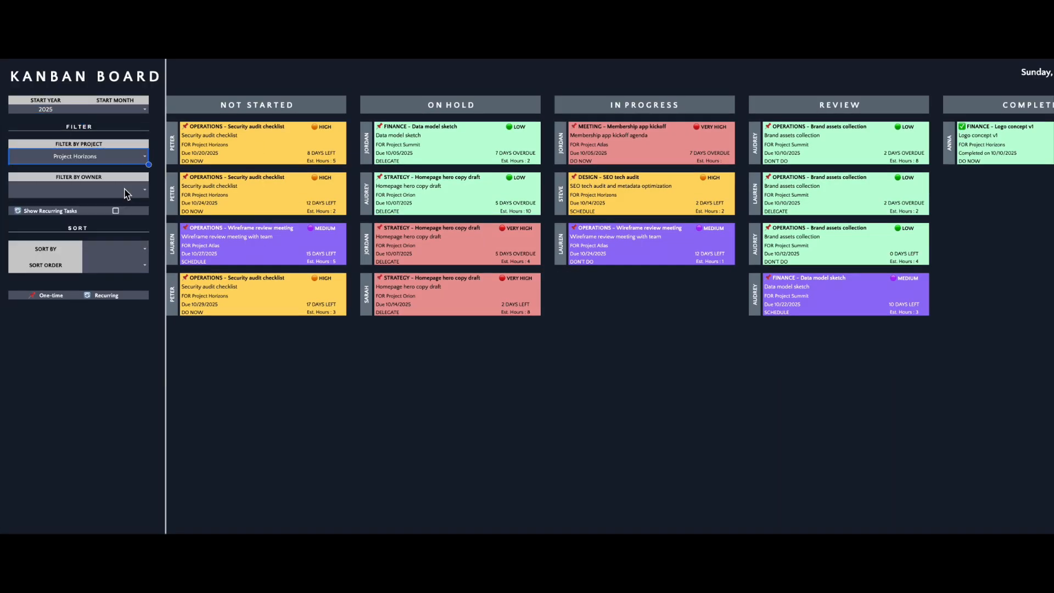
# - Show recurring tasks on the Kanban board and sort its cards by Priority in Descending order
pyautogui.click(116, 211)
pyautogui.click(143, 249)
pyautogui.click(138, 284)
pyautogui.click(145, 265)
pyautogui.click(136, 300)
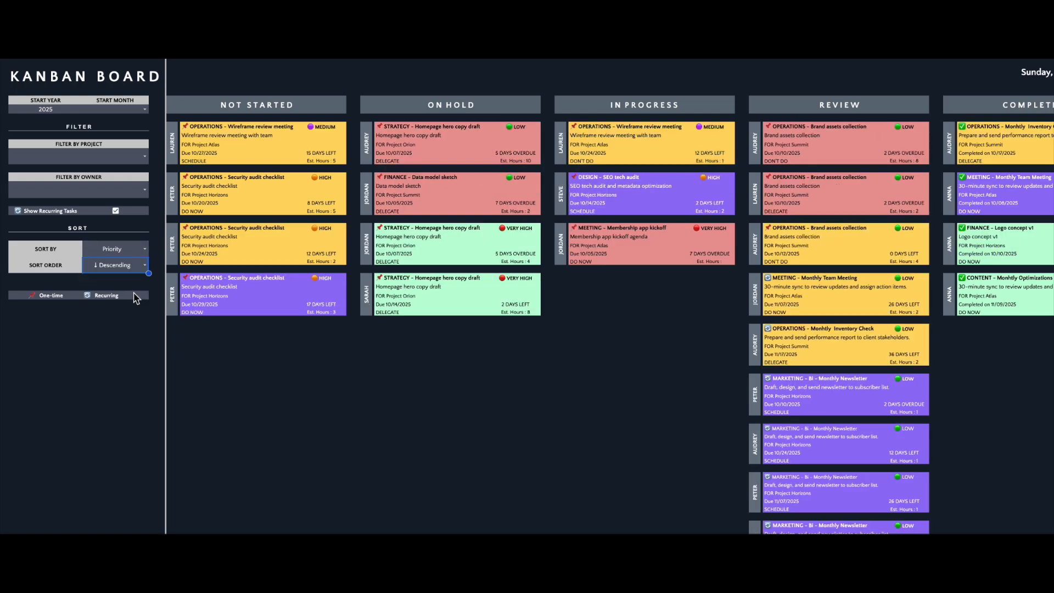
# - Change the Kanban board's sort field and sort order to different options
pyautogui.click(144, 249)
pyautogui.click(134, 302)
pyautogui.click(145, 265)
pyautogui.click(132, 281)
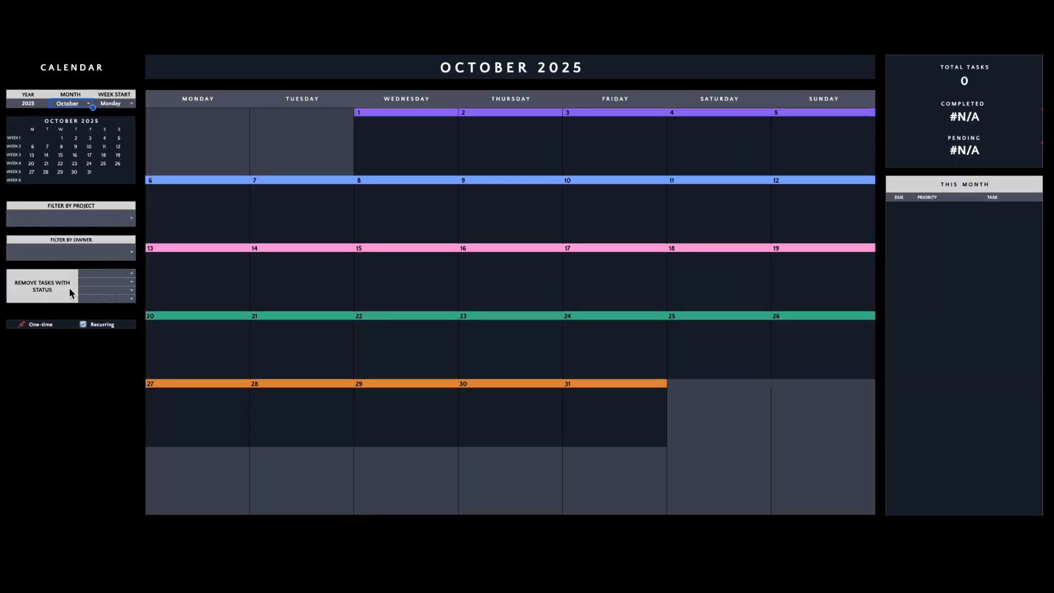
# - Remove tasks with the Not Started status and two further statuses from the October 2025 calendar
pyautogui.click(132, 273)
pyautogui.click(104, 287)
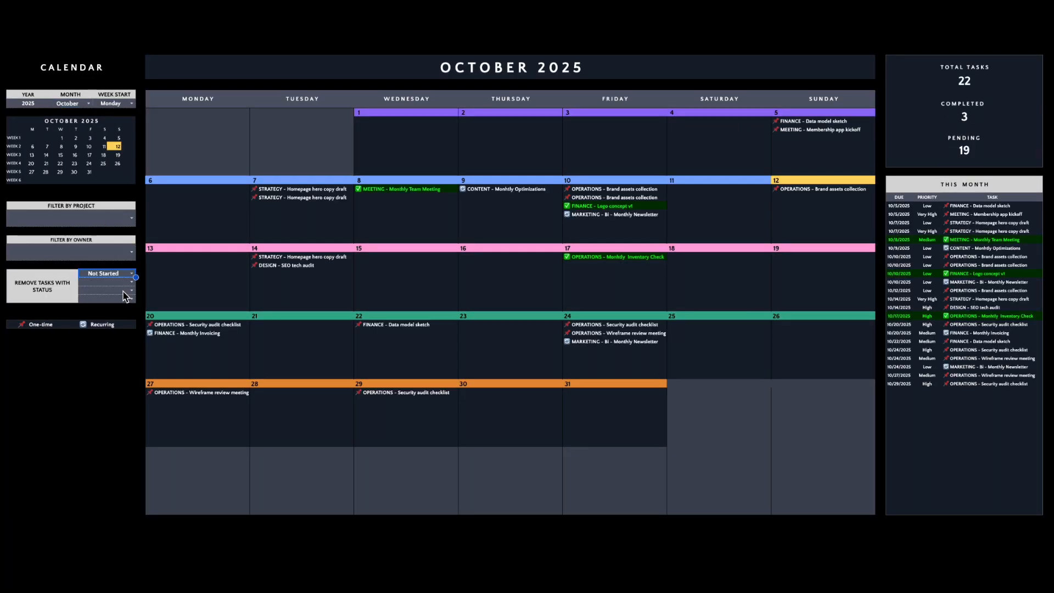
pyautogui.click(132, 282)
pyautogui.click(104, 370)
pyautogui.click(134, 290)
pyautogui.click(113, 342)
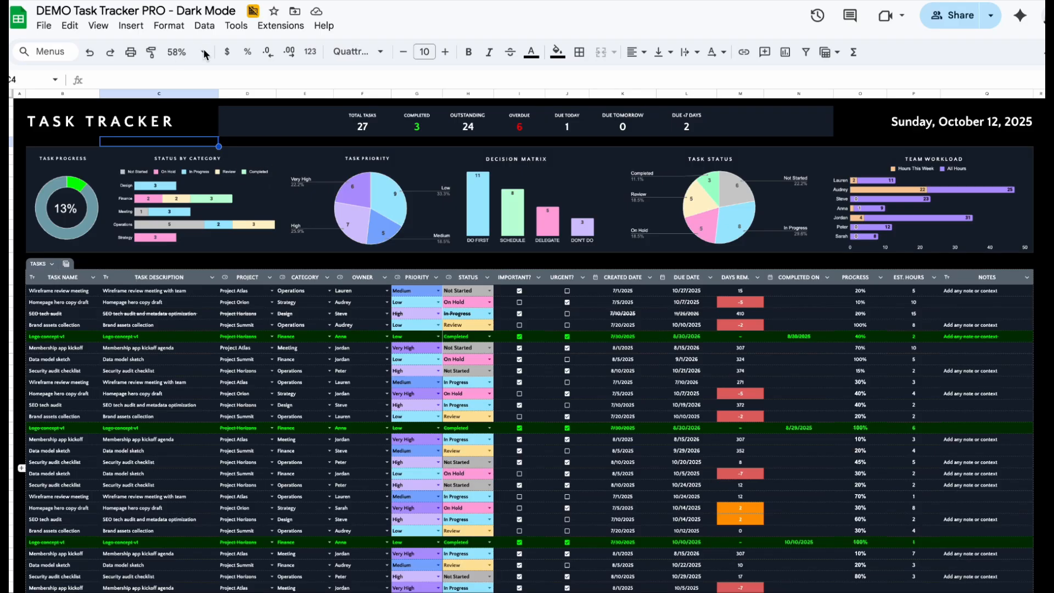
# - Try the Task Tracker sheet at 100%, 150% and 75% zoom
pyautogui.click(204, 54)
pyautogui.click(185, 136)
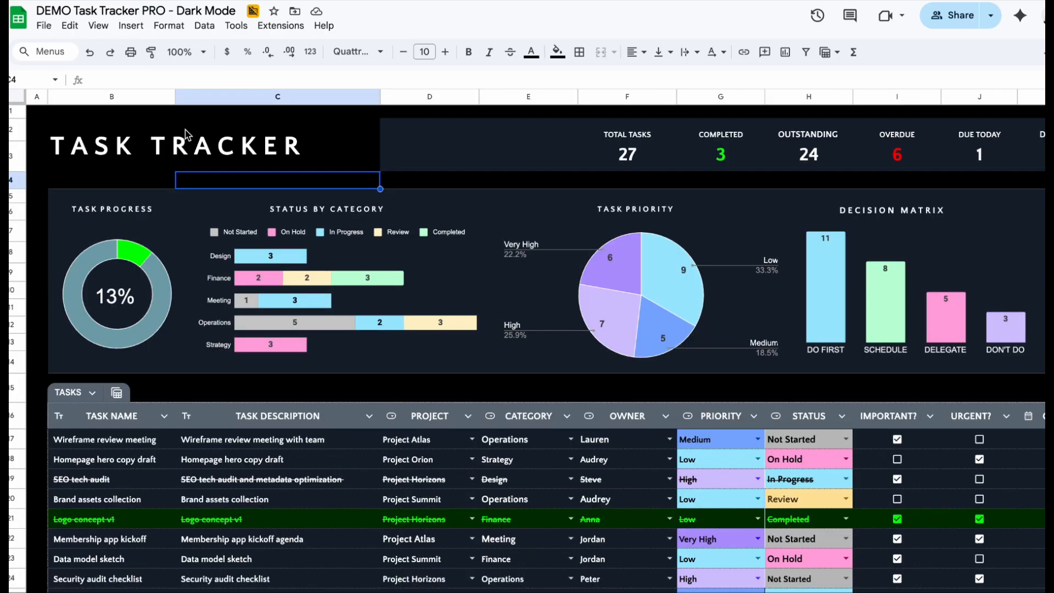
pyautogui.click(190, 52)
pyautogui.click(190, 176)
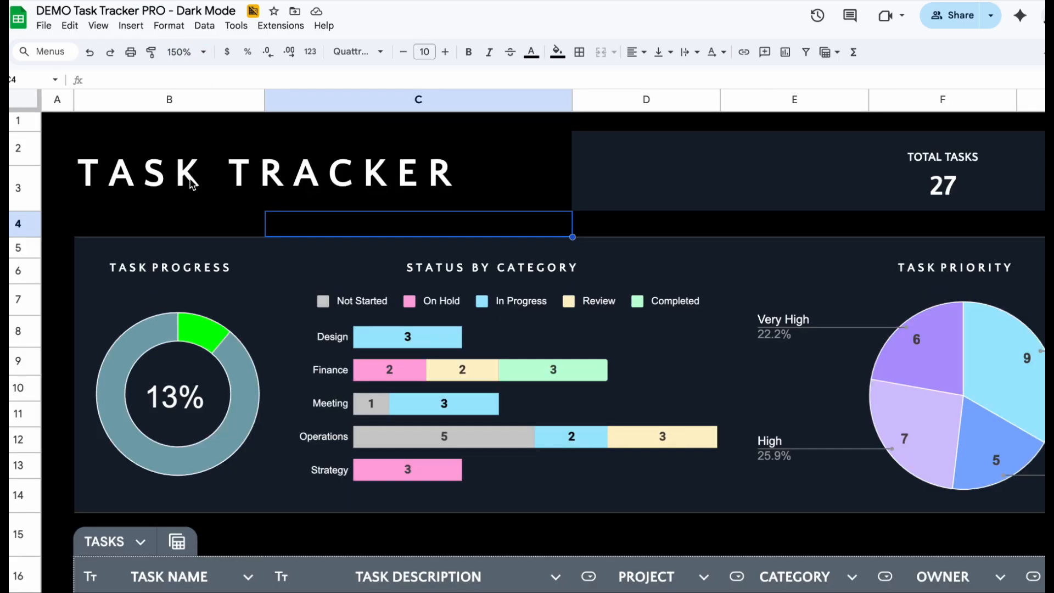
pyautogui.click(189, 52)
pyautogui.click(181, 97)
# - Set a custom zoom of 58% for the Task Tracker sheet
pyautogui.click(178, 54)
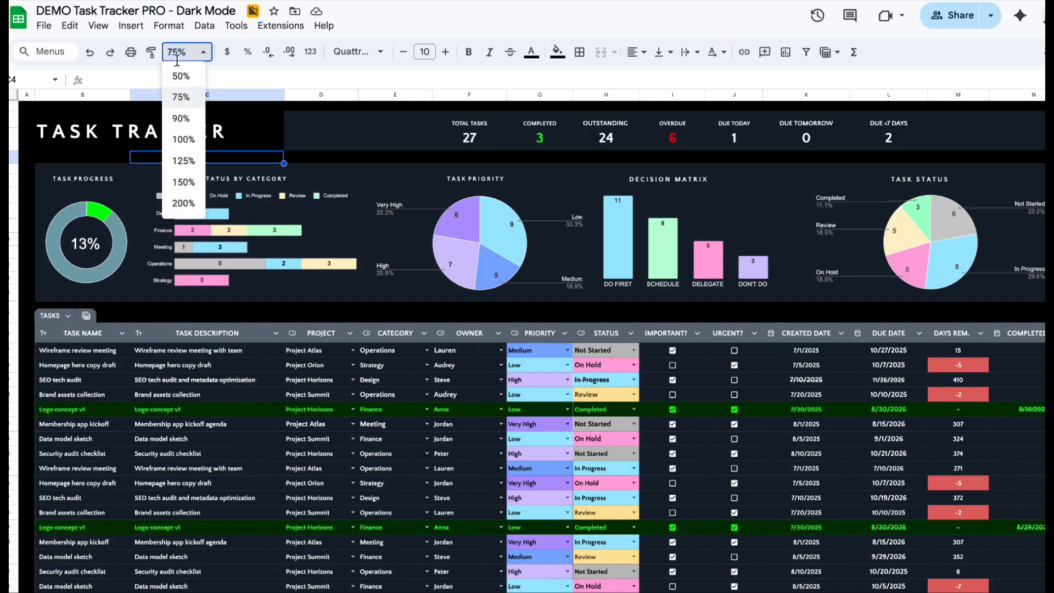
pyautogui.write('58')
pyautogui.press('Return')
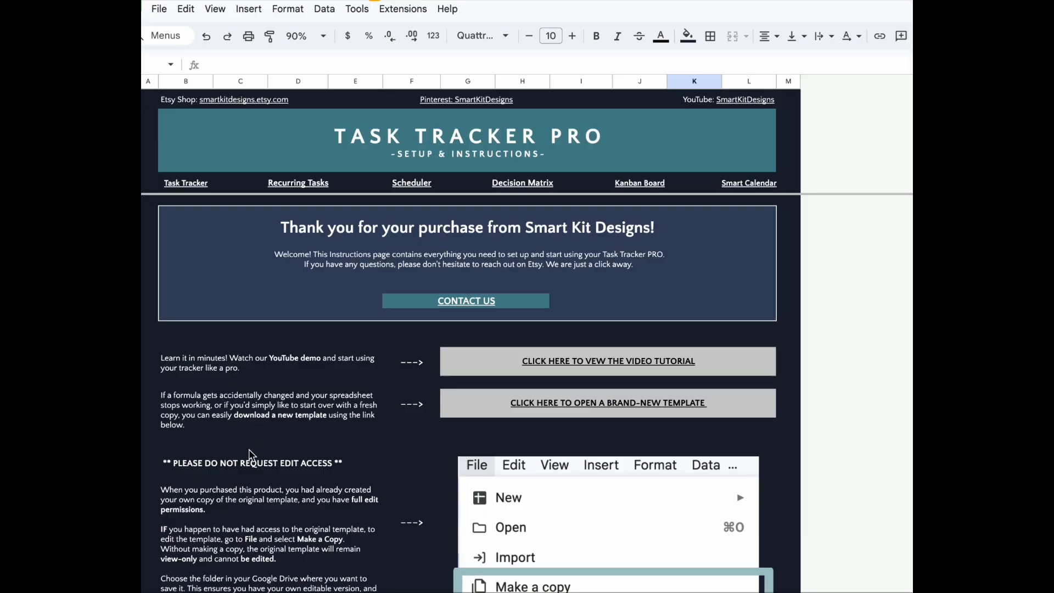
# - Look through the Setup & Instructions sheet, from the template links down to the Recurring Tasks guide and back to Step 1
pyautogui.scroll(-3, 250, 456)
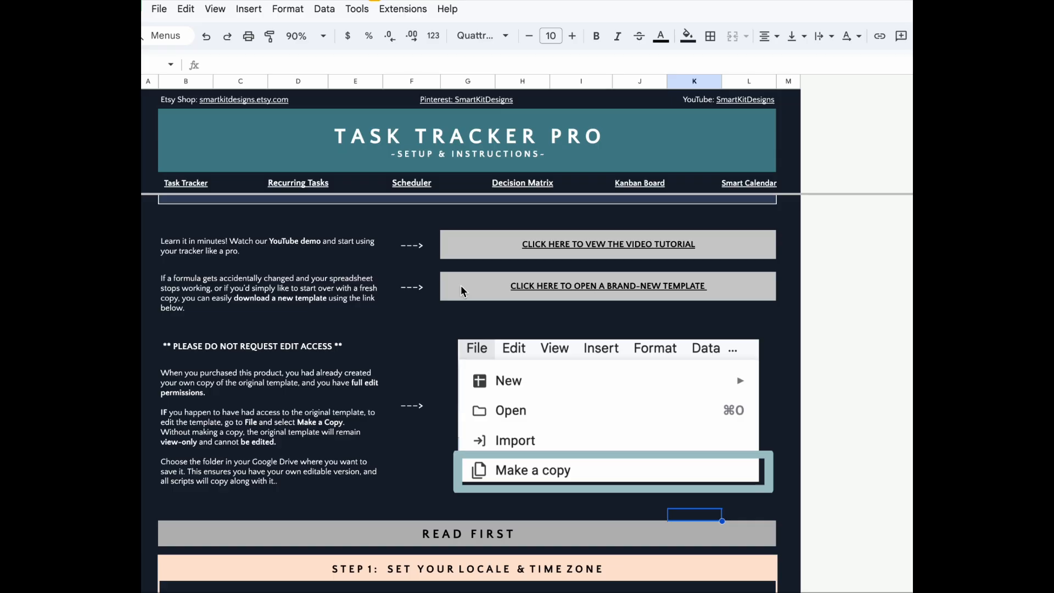
pyautogui.scroll(-15, 461, 286)
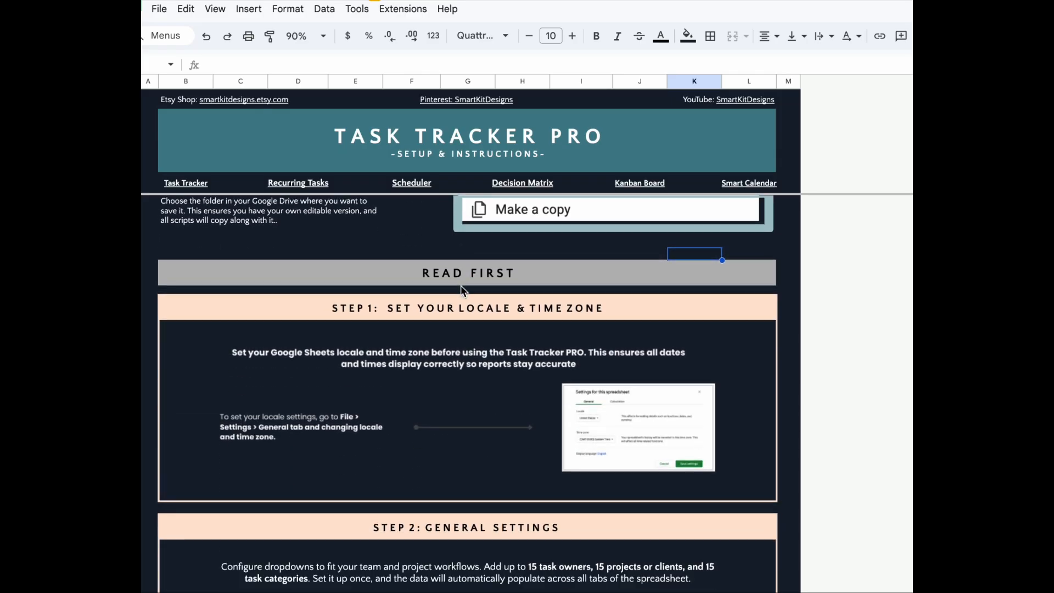
pyautogui.scroll(-9, 464, 291)
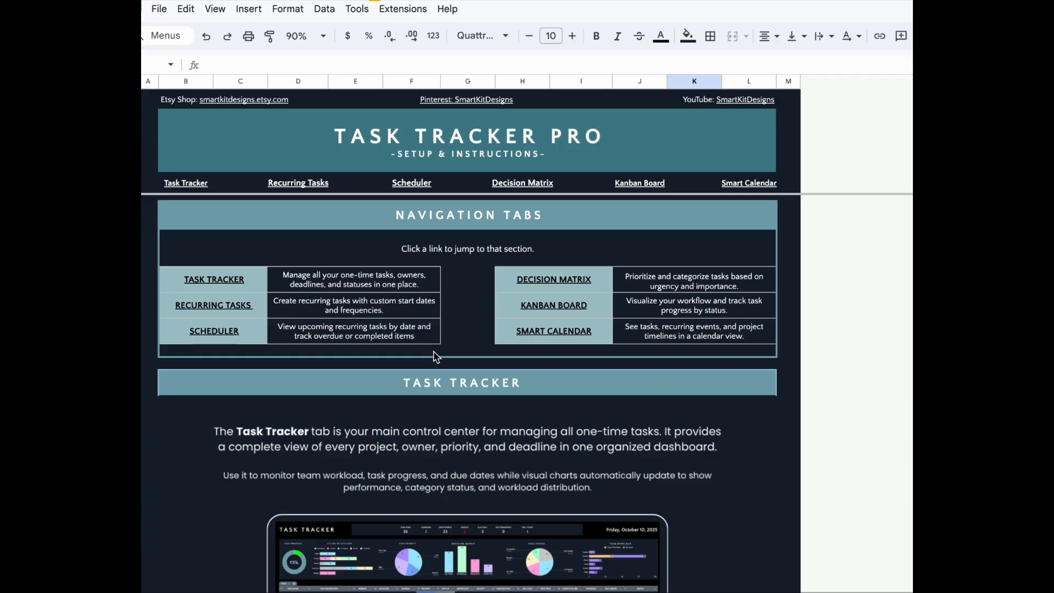
pyautogui.scroll(-10, 437, 357)
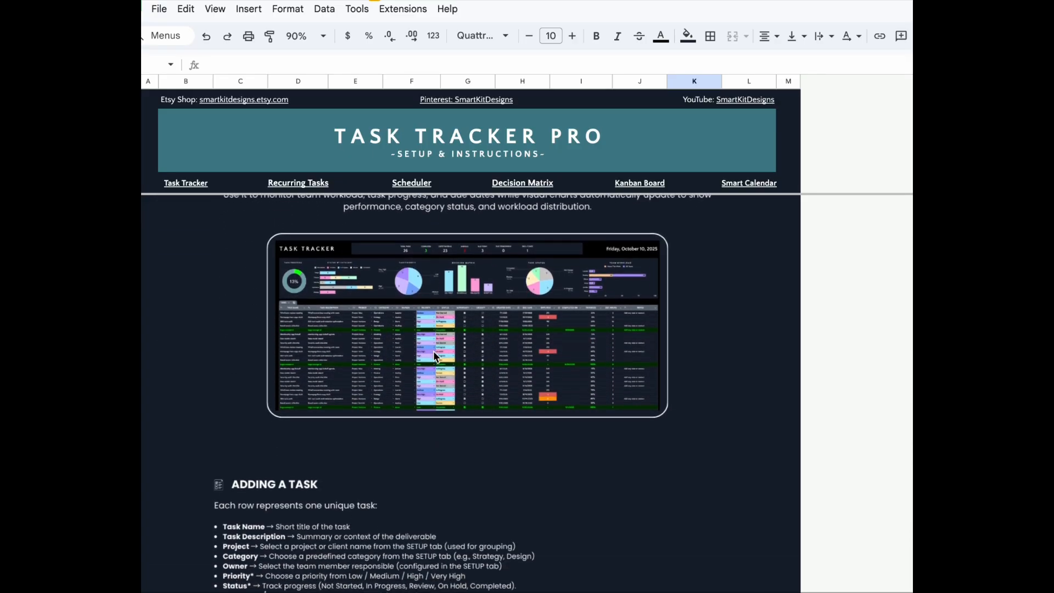
pyautogui.scroll(-10, 436, 357)
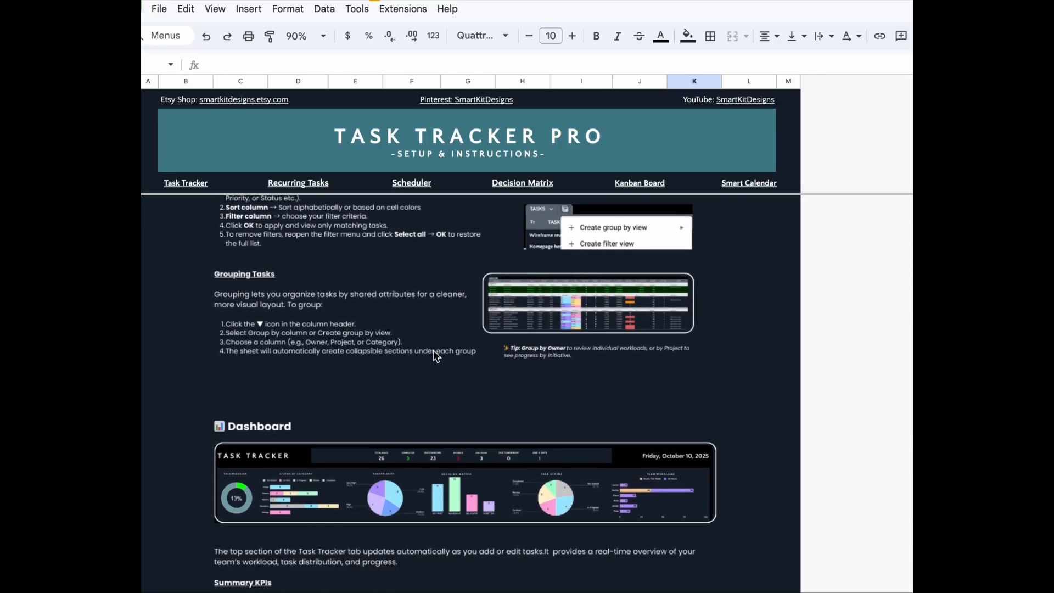
pyautogui.scroll(-8, 436, 357)
pyautogui.scroll(10, 437, 357)
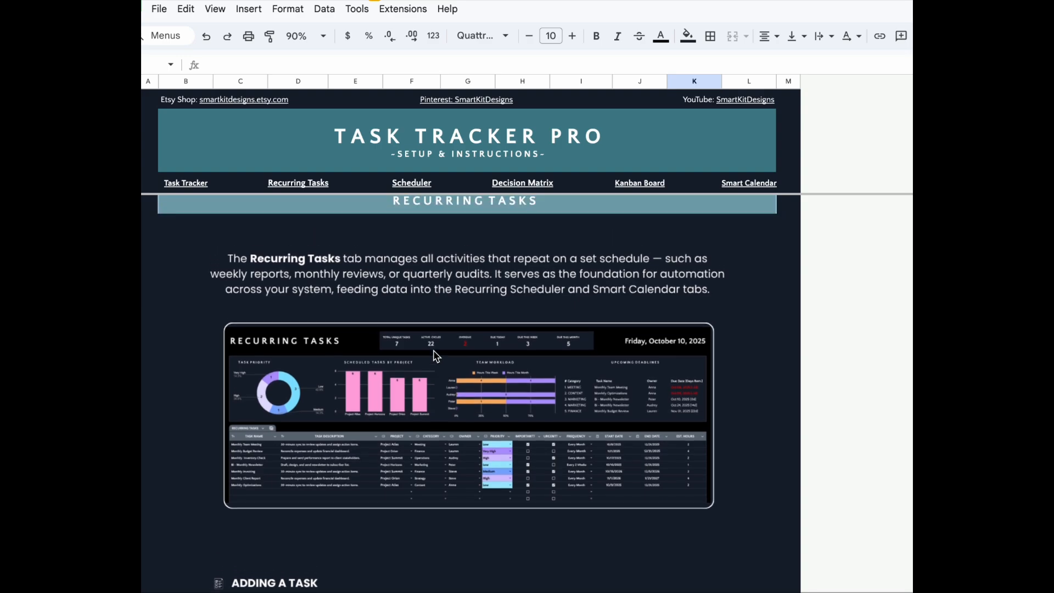
pyautogui.scroll(15, 437, 357)
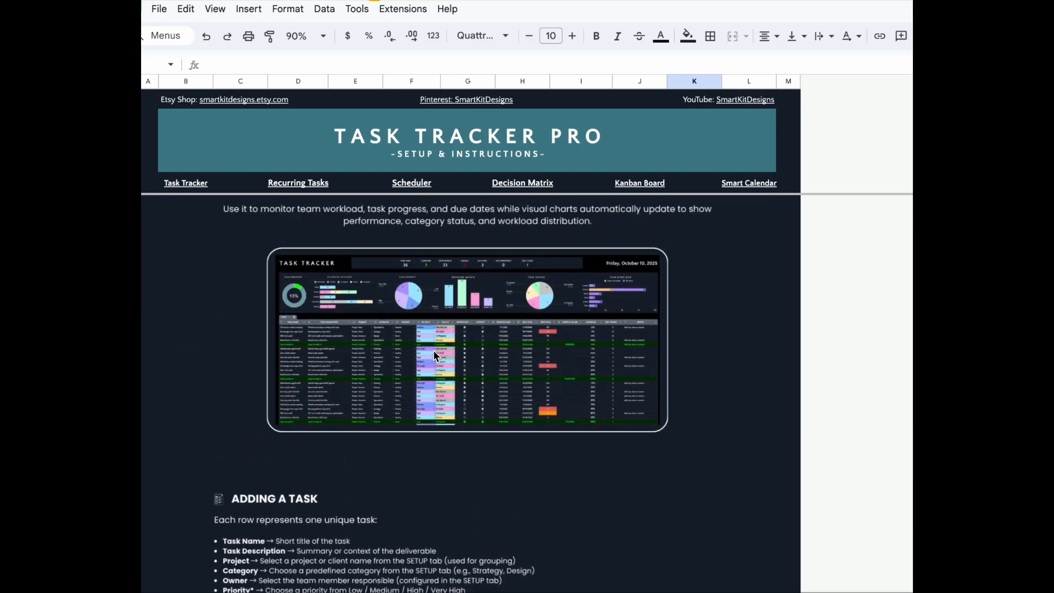
pyautogui.scroll(15, 437, 356)
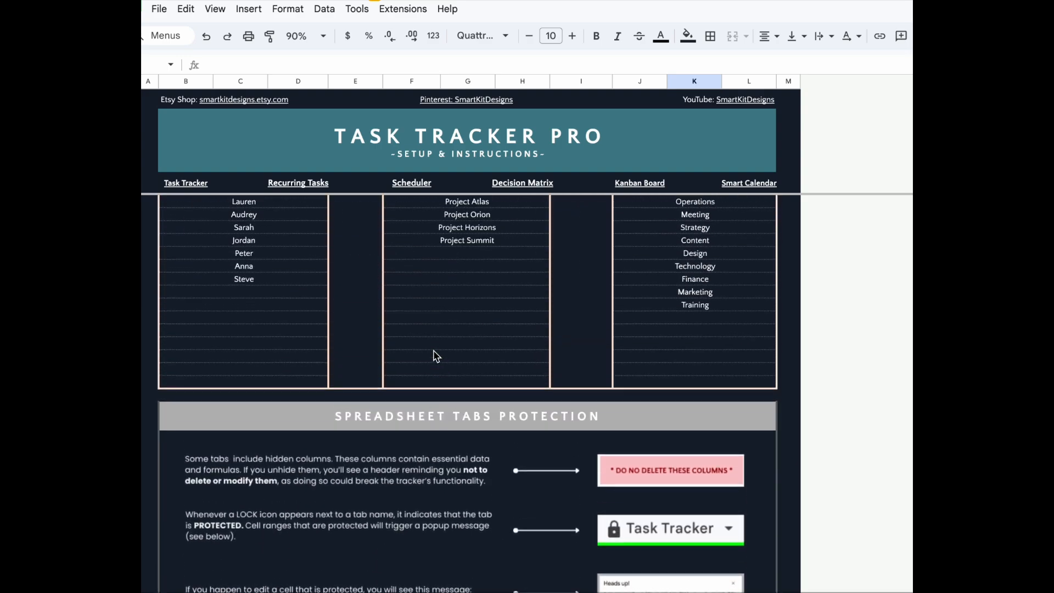
pyautogui.scroll(5, 436, 357)
pyautogui.scroll(-2, 437, 356)
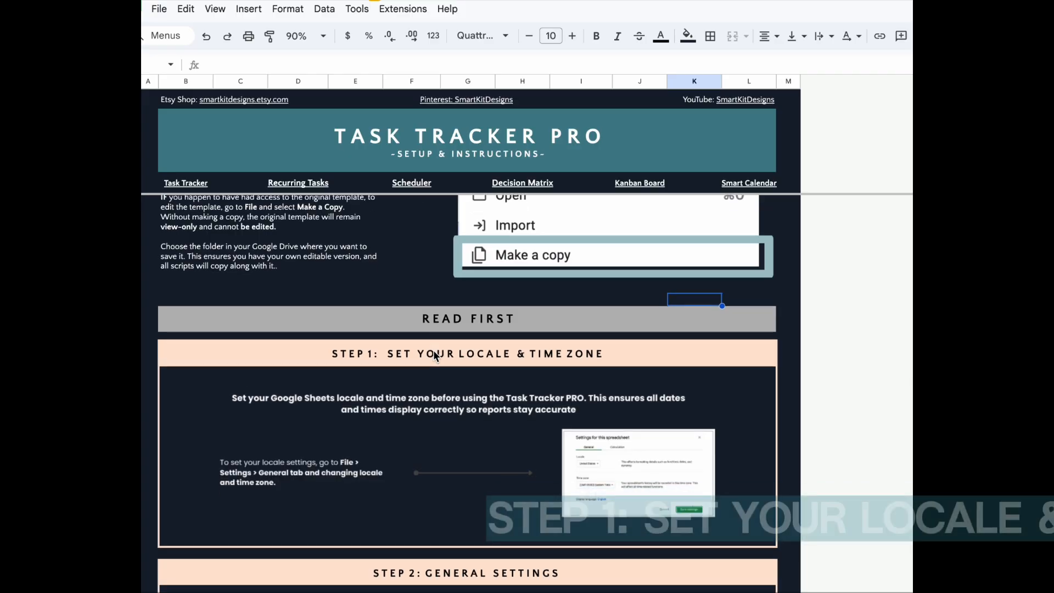
# - Check the locale and time zone in the spreadsheet's general settings and save them
pyautogui.scroll(2, 435, 354)
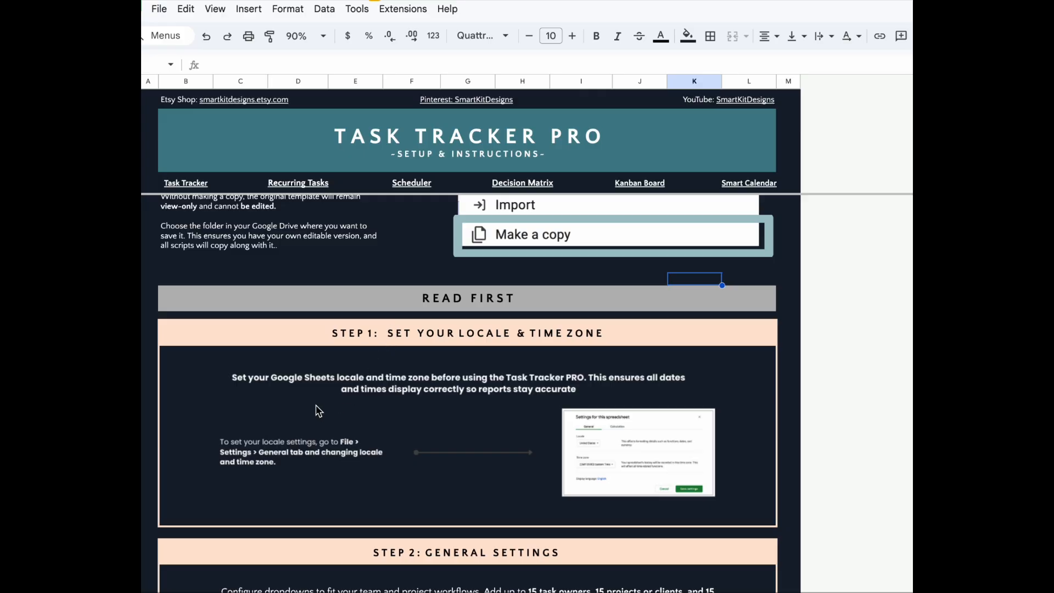
pyautogui.click(162, 14)
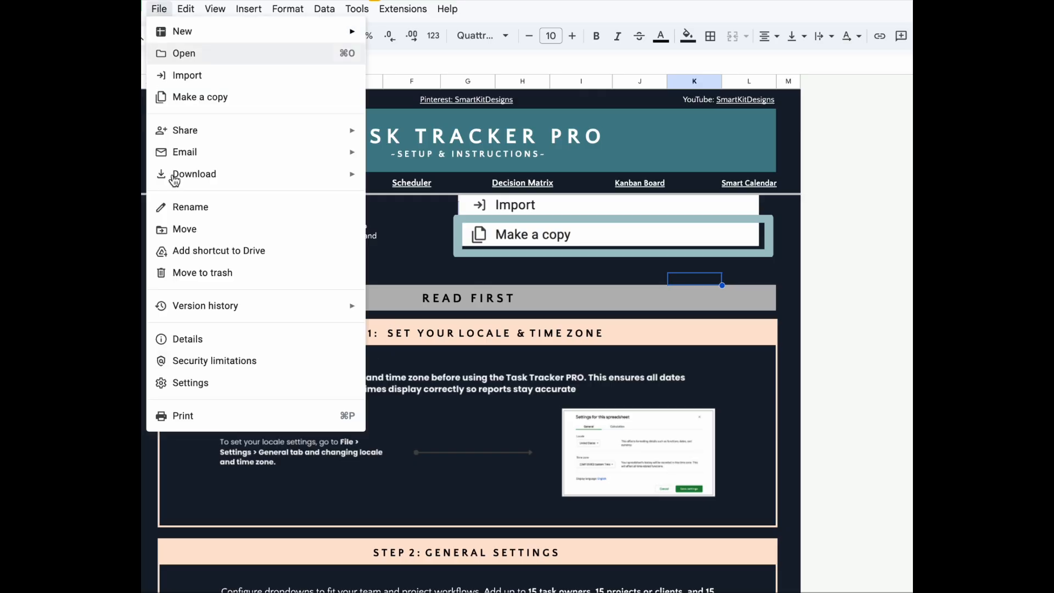
pyautogui.click(192, 381)
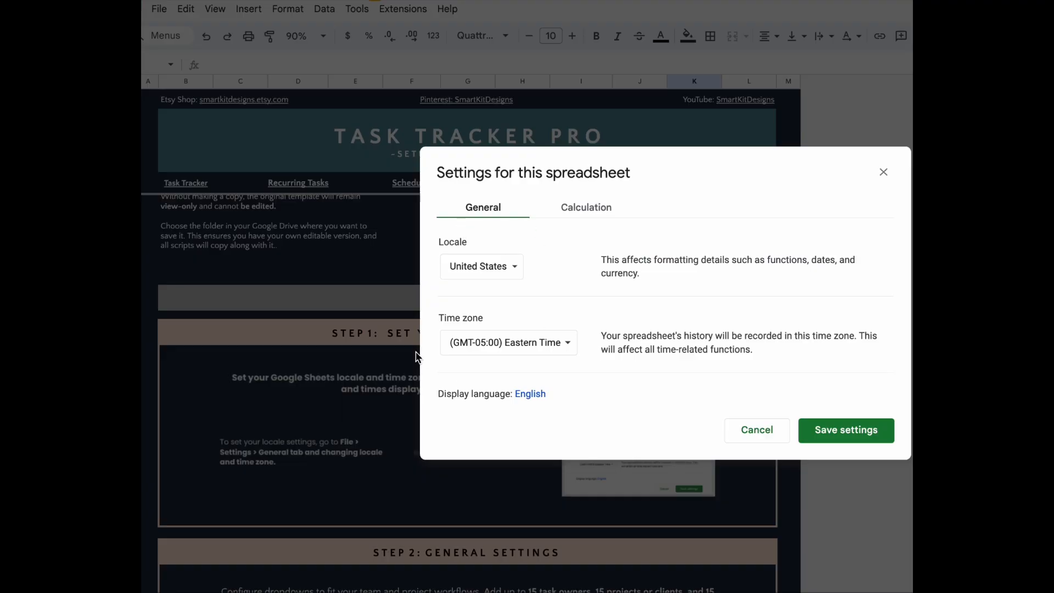
pyautogui.click(818, 437)
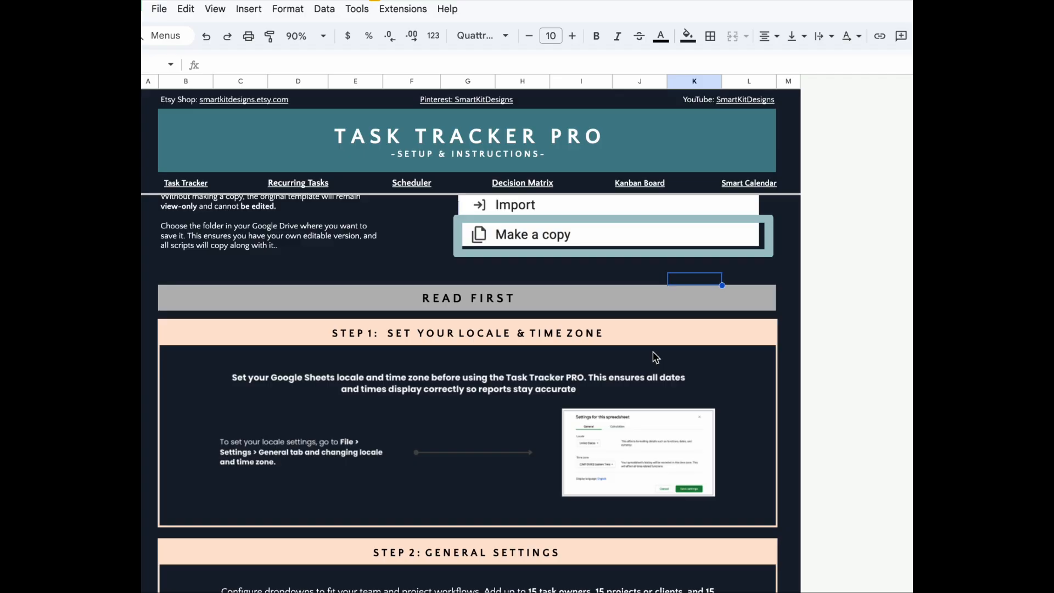
# - Examine the Task Owners, Project/Clients and Task Categories lists under Step 2: General Settings by selecting each one
pyautogui.scroll(-5, 656, 357)
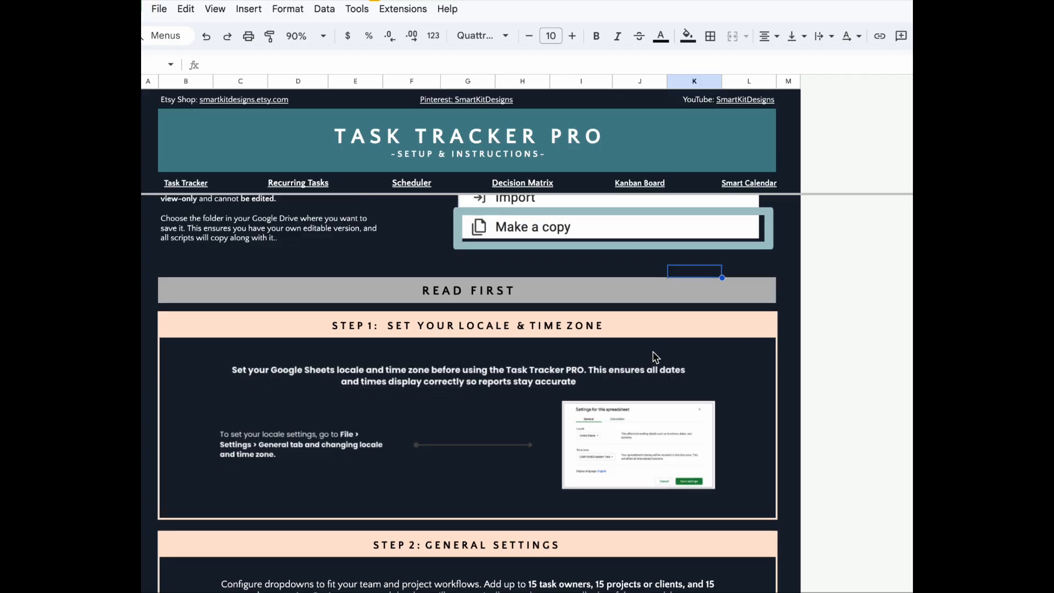
pyautogui.scroll(-2, 655, 356)
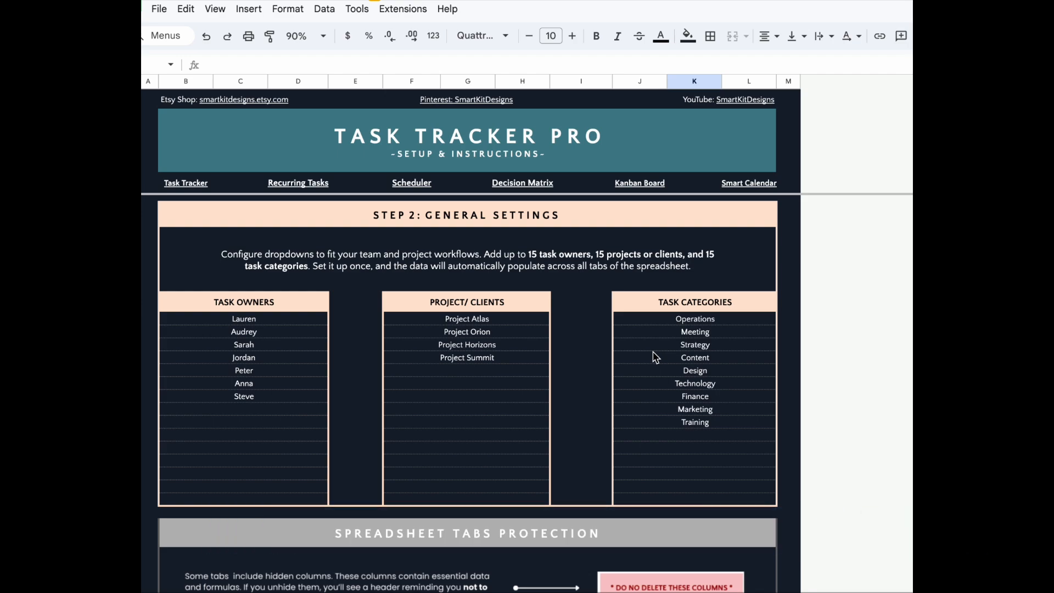
pyautogui.moveTo(322, 324); pyautogui.dragTo(306, 492)
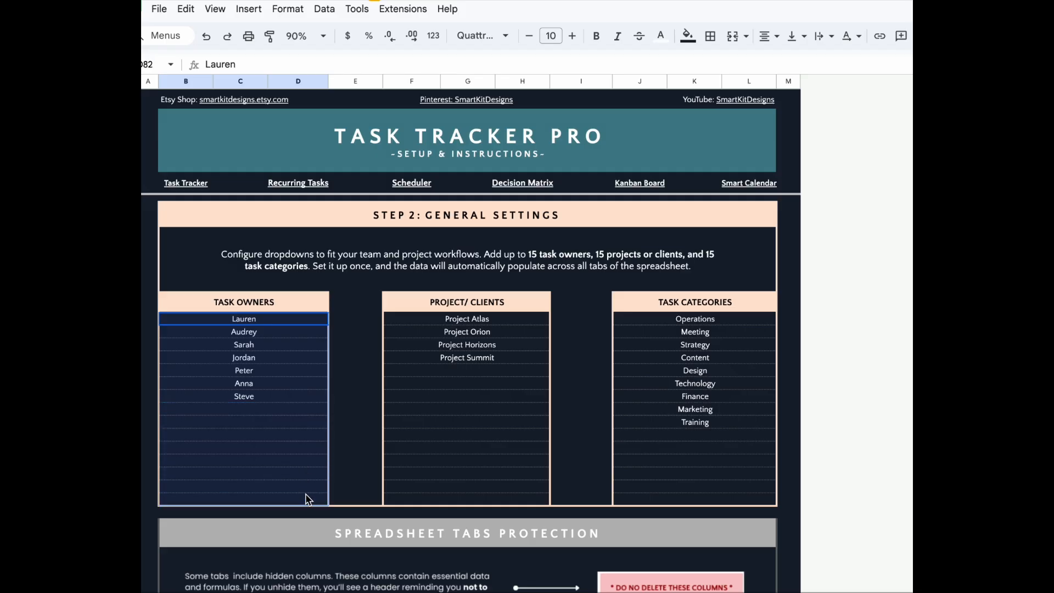
pyautogui.moveTo(458, 324); pyautogui.dragTo(449, 492)
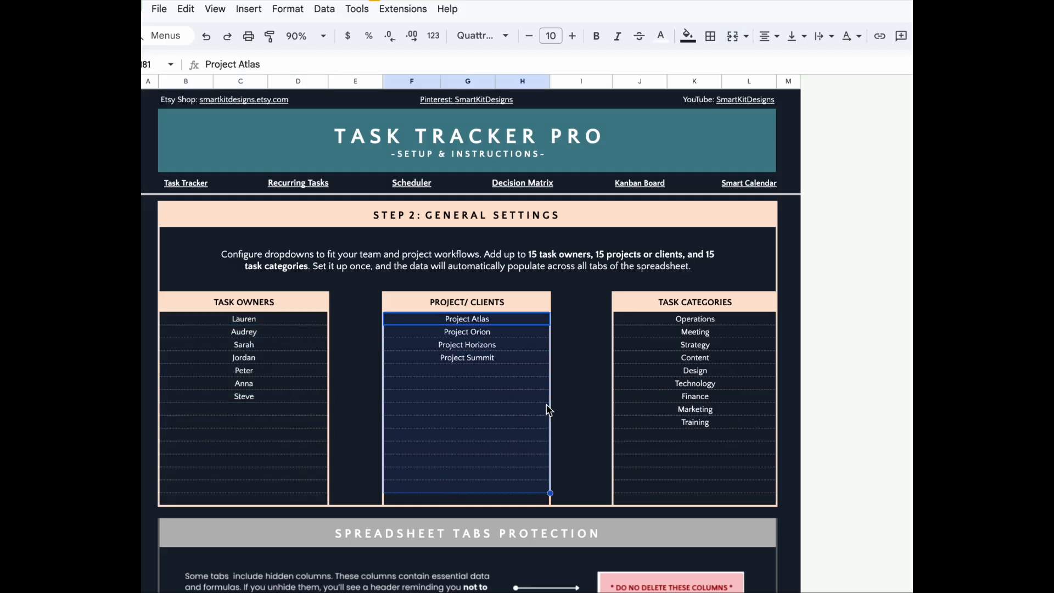
pyautogui.moveTo(627, 321); pyautogui.dragTo(619, 499)
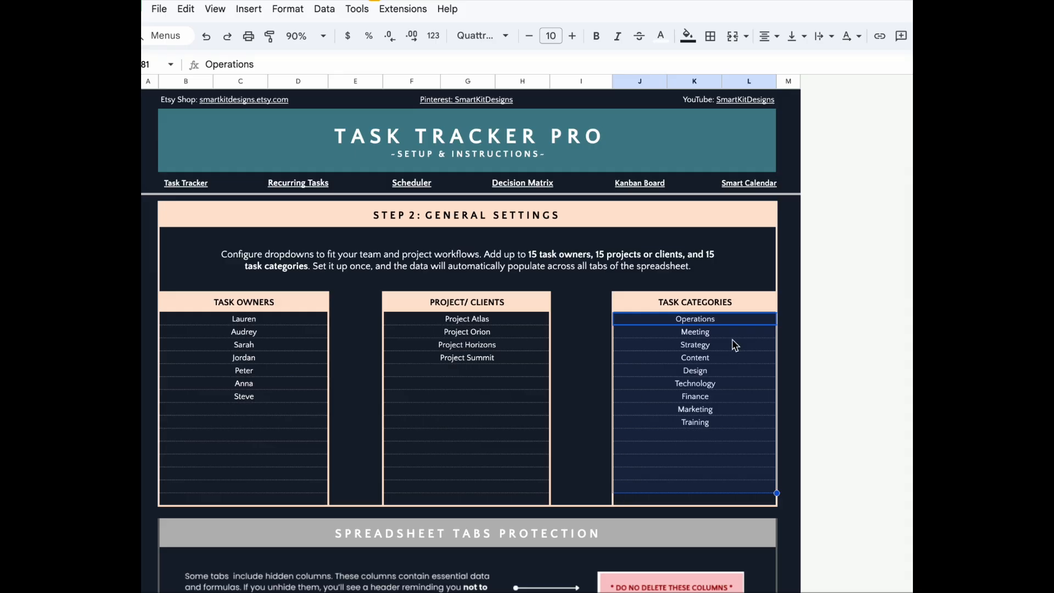
pyautogui.click(790, 586)
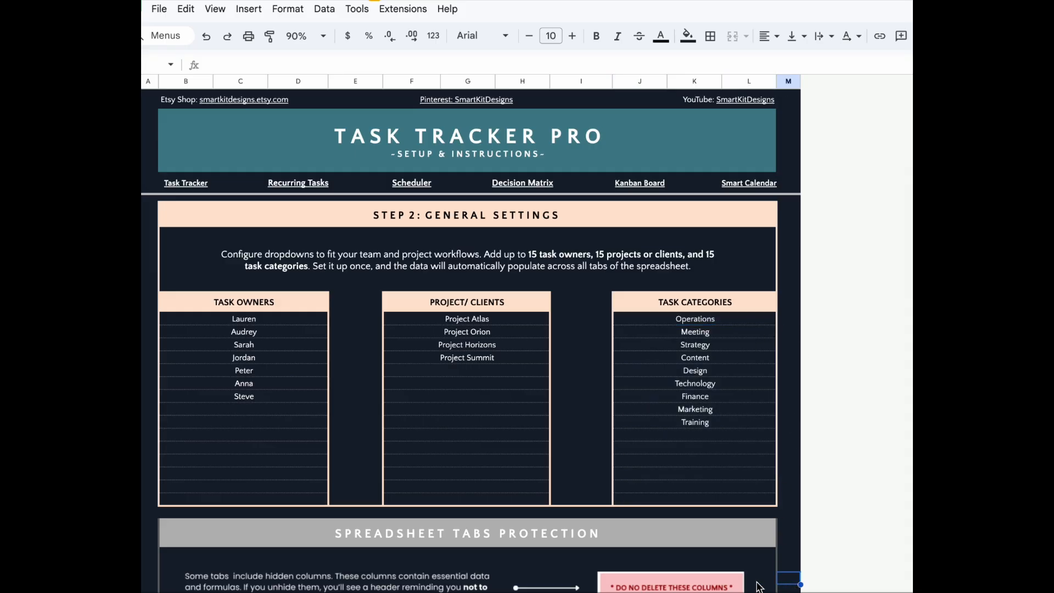
# - Look over the tab protection notes, the navigation links and the Task Tracker instructions
pyautogui.scroll(-5, 759, 586)
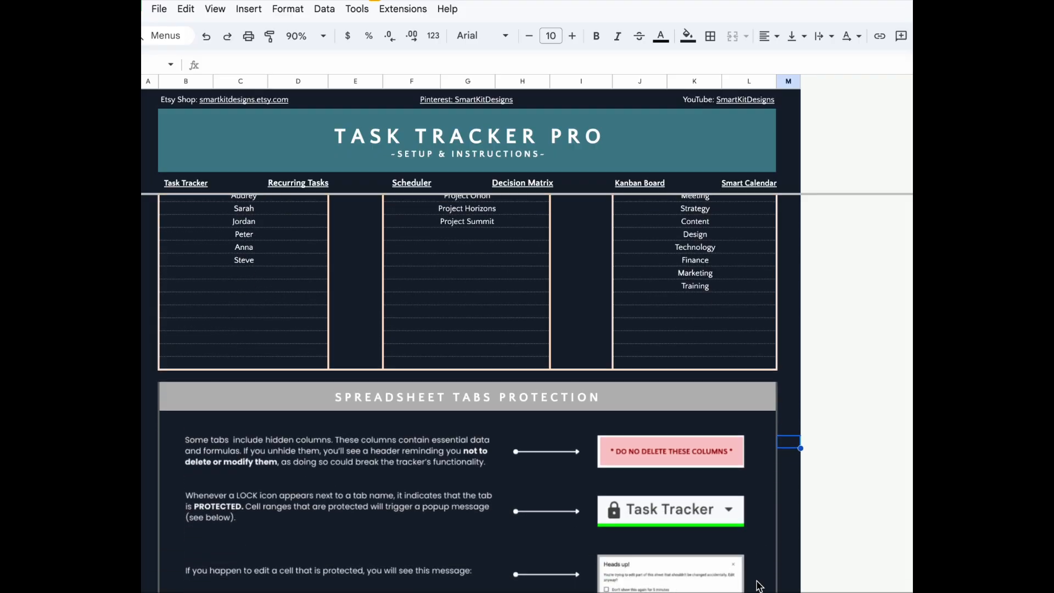
pyautogui.scroll(-15, 759, 586)
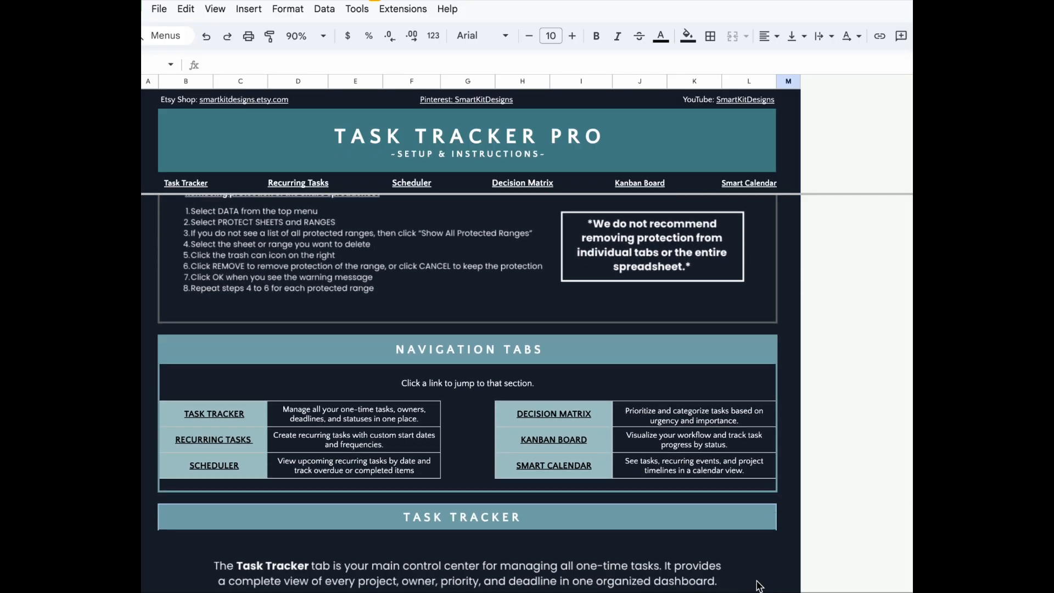
pyautogui.scroll(-15, 759, 586)
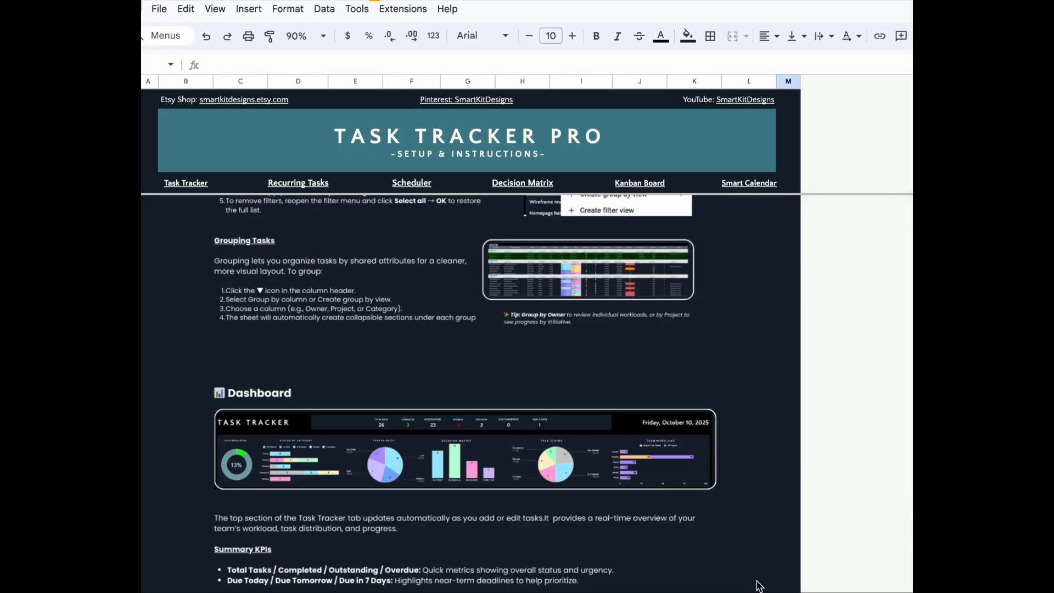
# - Step through the Task Tracker dashboard's summary figures, from Total Tasks across to the current date
pyautogui.scroll(-3, 759, 587)
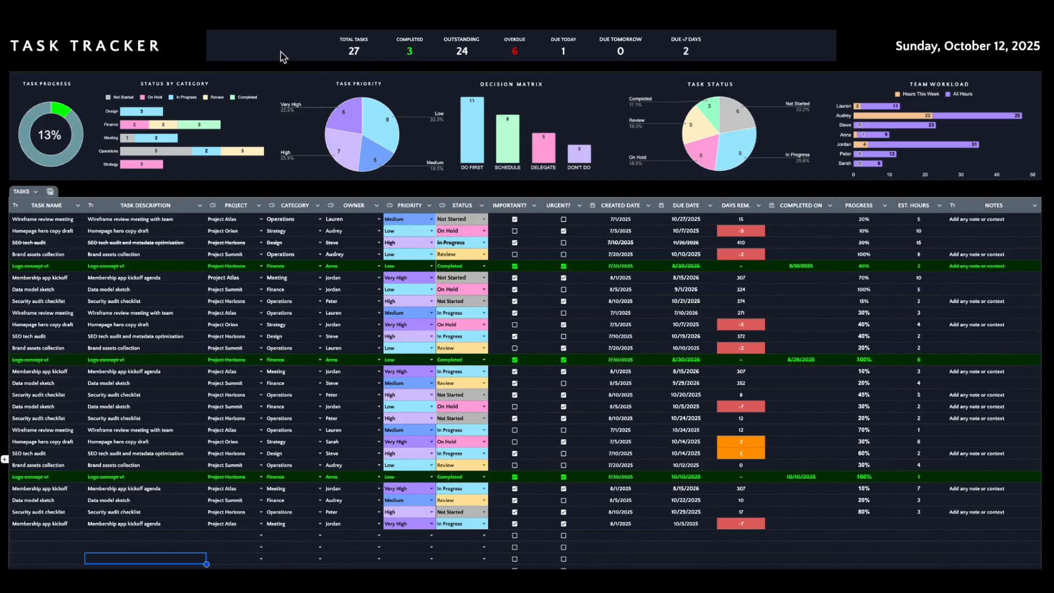
pyautogui.click(354, 52)
pyautogui.press('Right')
pyautogui.press('Right')
pyautogui.press('Right')
pyautogui.press('Right')
pyautogui.press('Right')
pyautogui.press('Right')
pyautogui.press('Right')
pyautogui.press('Right')
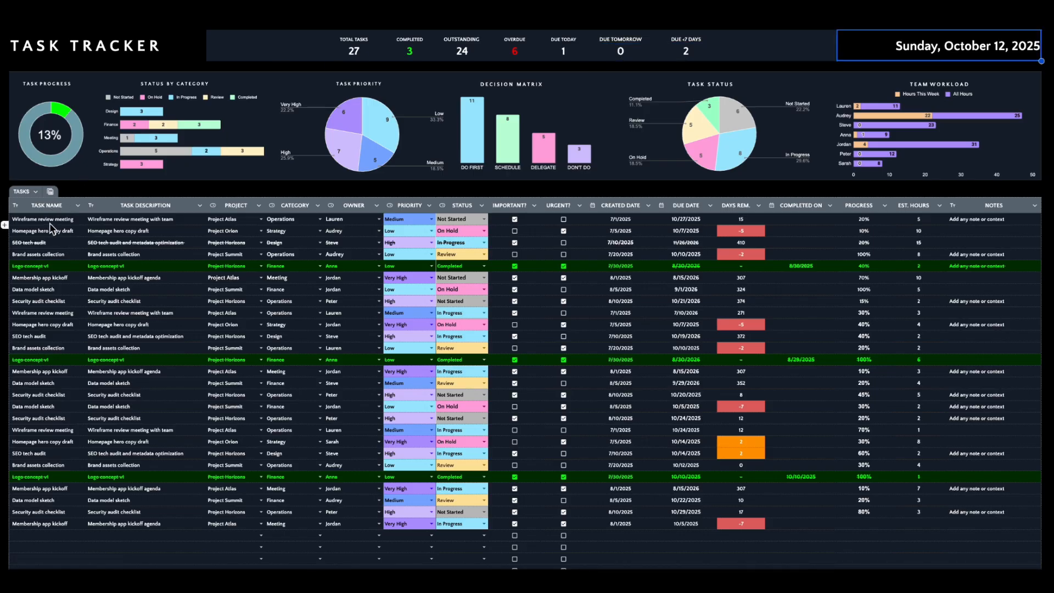
# - Review the first Wireframe review meeting task's name and description, and its Project, Category, Owner, Priority and Status options
pyautogui.scroll(-2, 55, 209)
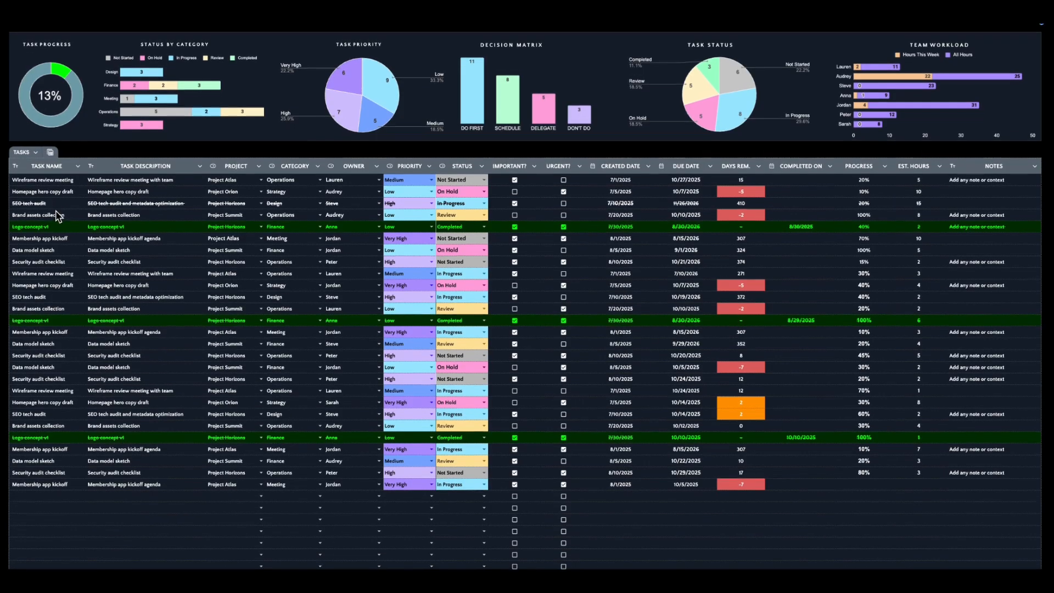
pyautogui.scroll(2, 56, 213)
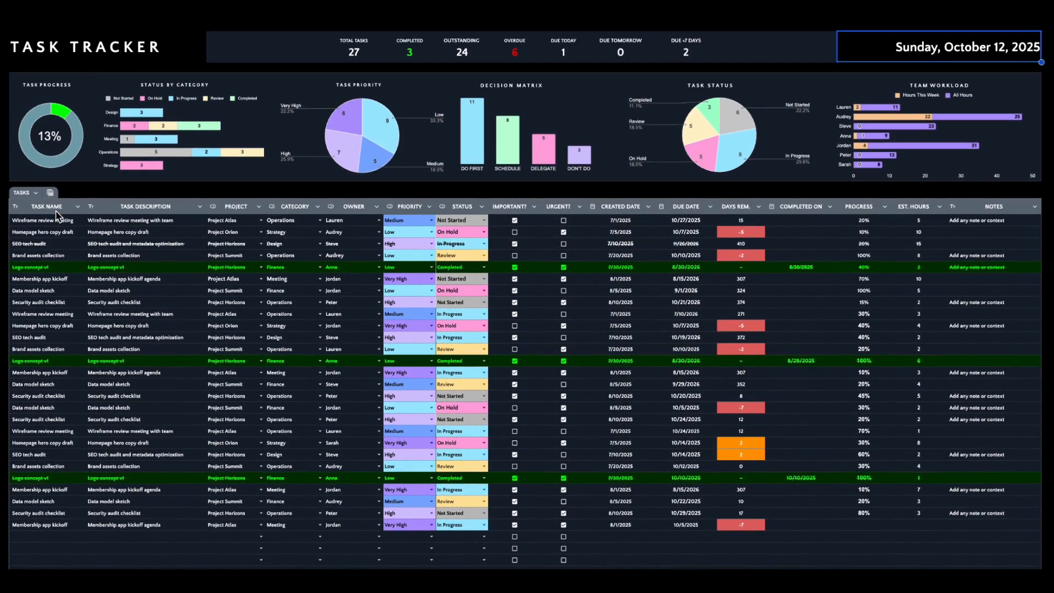
pyautogui.click(56, 224)
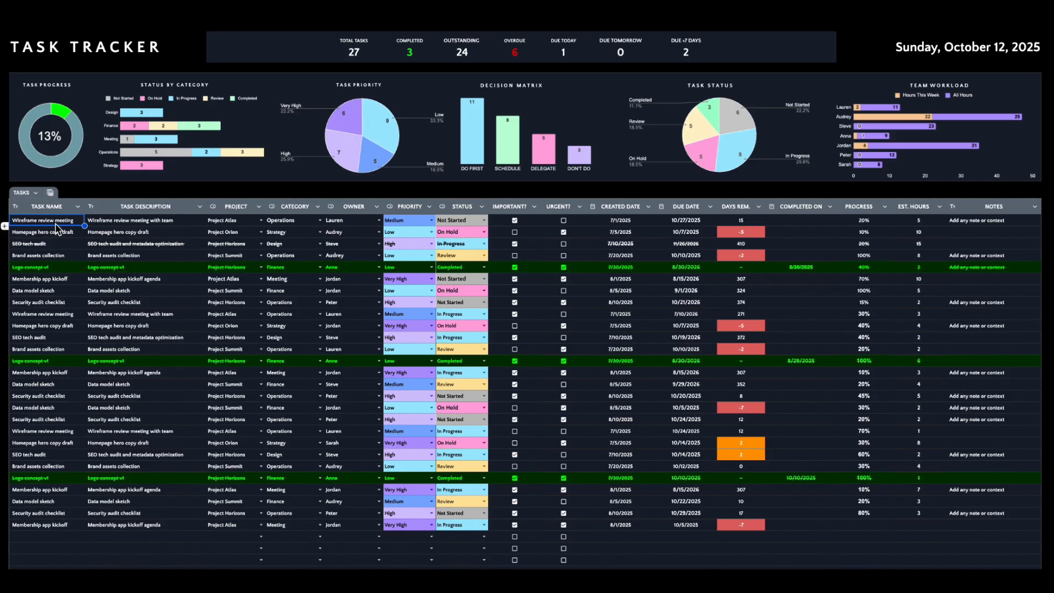
pyautogui.click(119, 222)
pyautogui.click(262, 221)
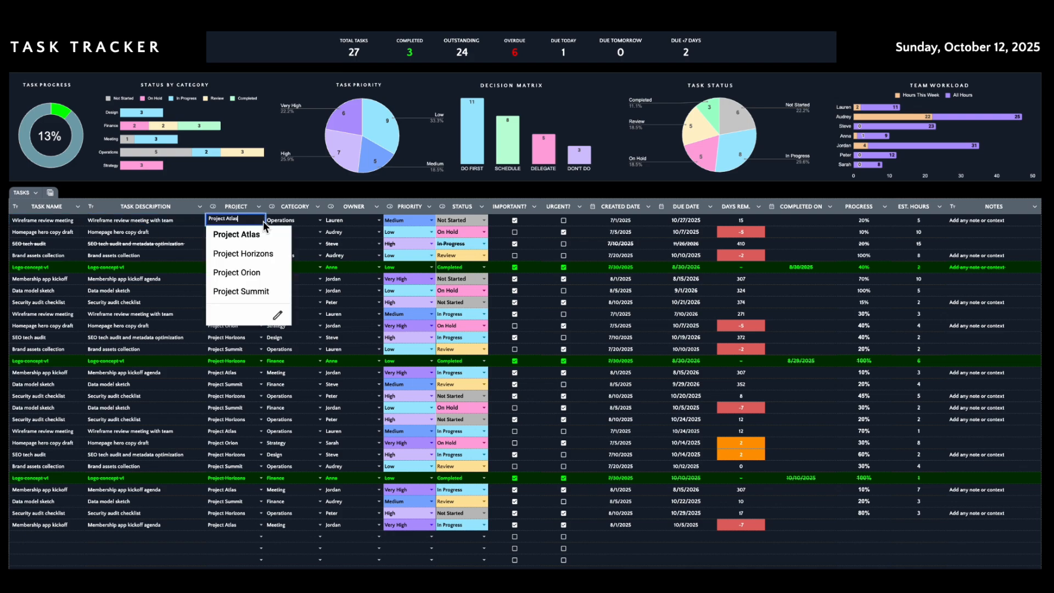
pyautogui.click(318, 220)
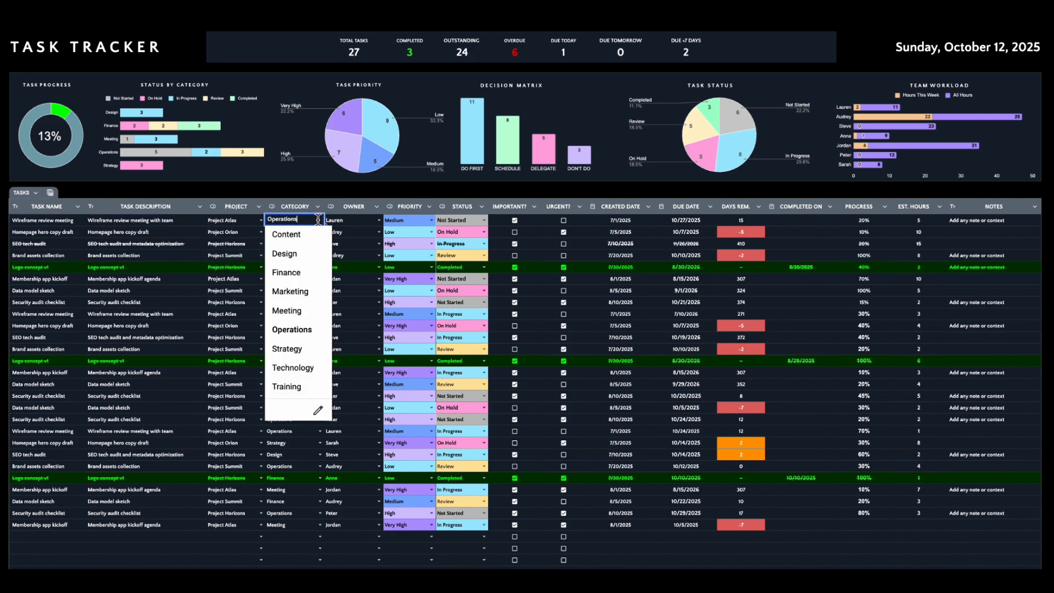
pyautogui.click(379, 220)
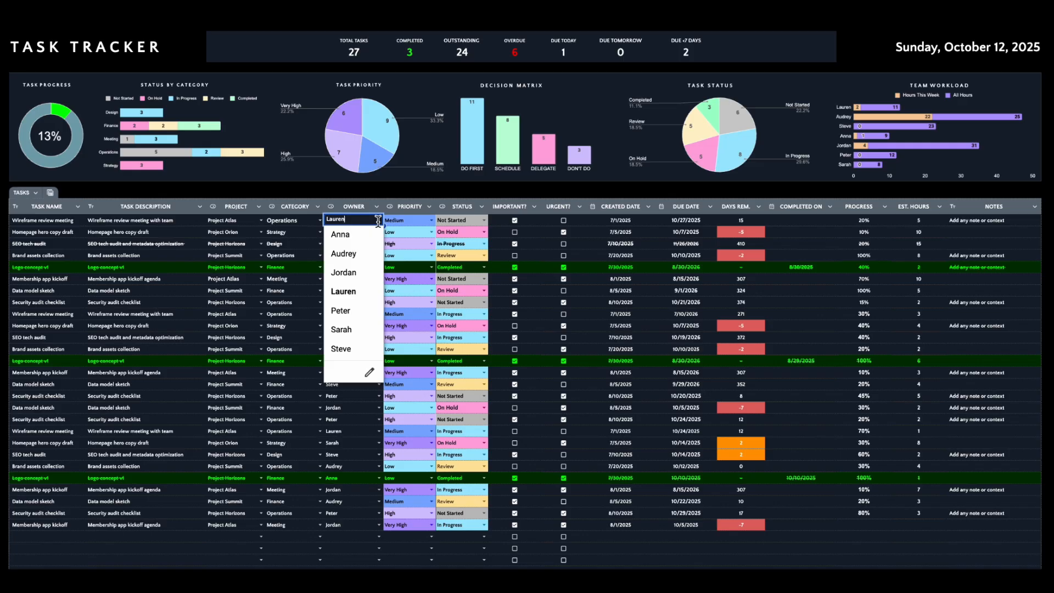
pyautogui.click(432, 221)
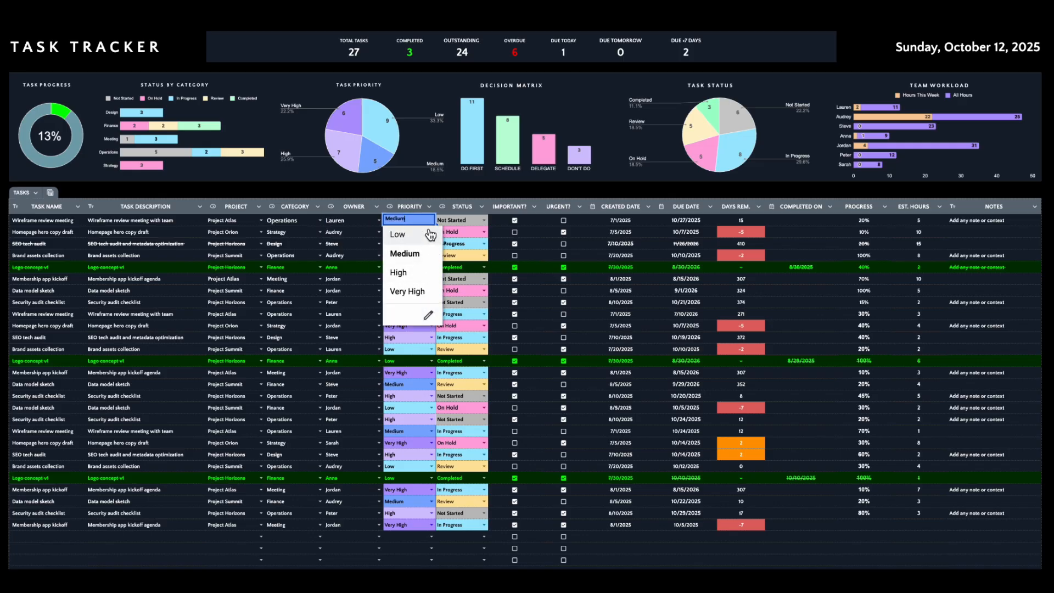
pyautogui.click(483, 221)
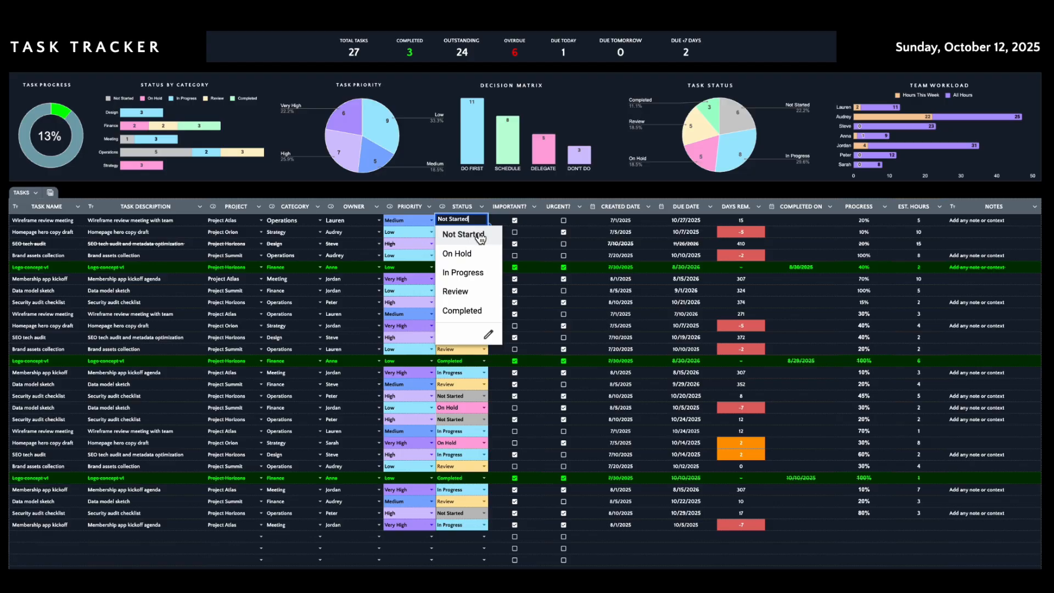
# - Examine the first task's Important and Urgent checkboxes, created and due dates, days remaining, estimated hours and notes
pyautogui.click(527, 224)
pyautogui.click(575, 224)
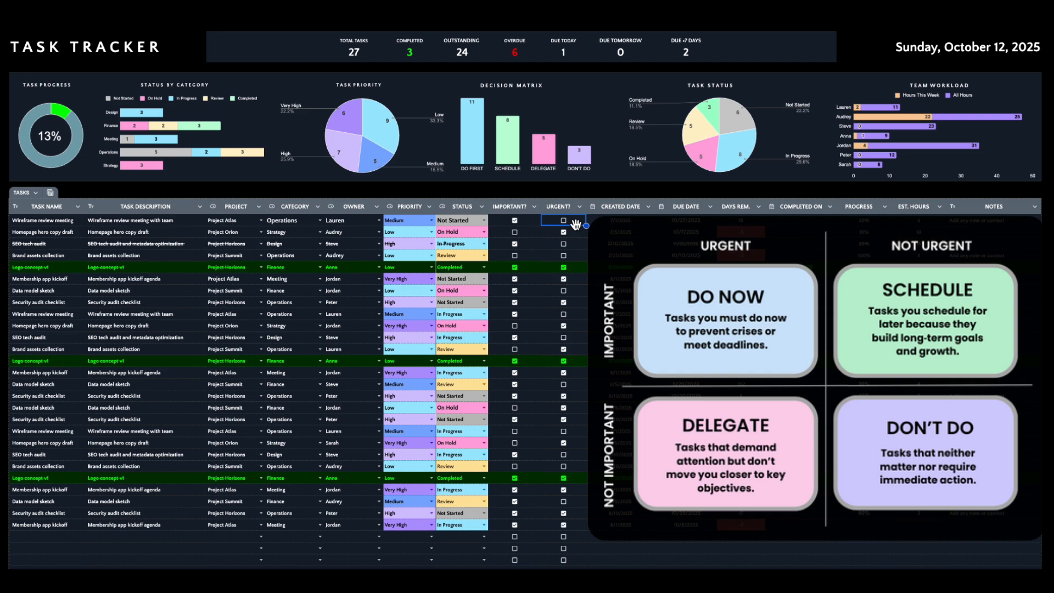
pyautogui.click(601, 223)
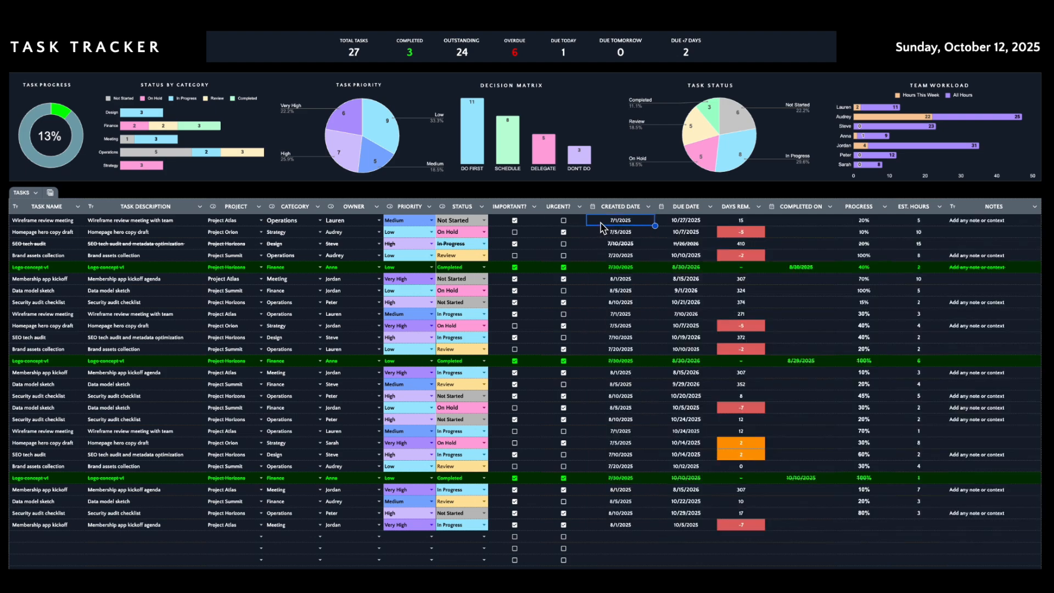
pyautogui.doubleClick(602, 223)
pyautogui.doubleClick(687, 220)
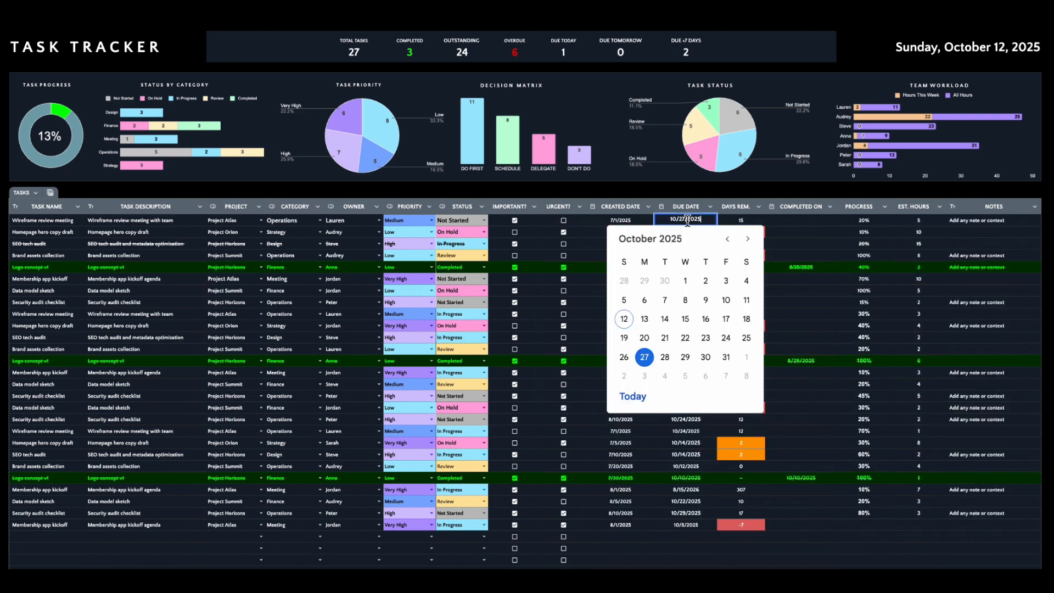
pyautogui.click(734, 221)
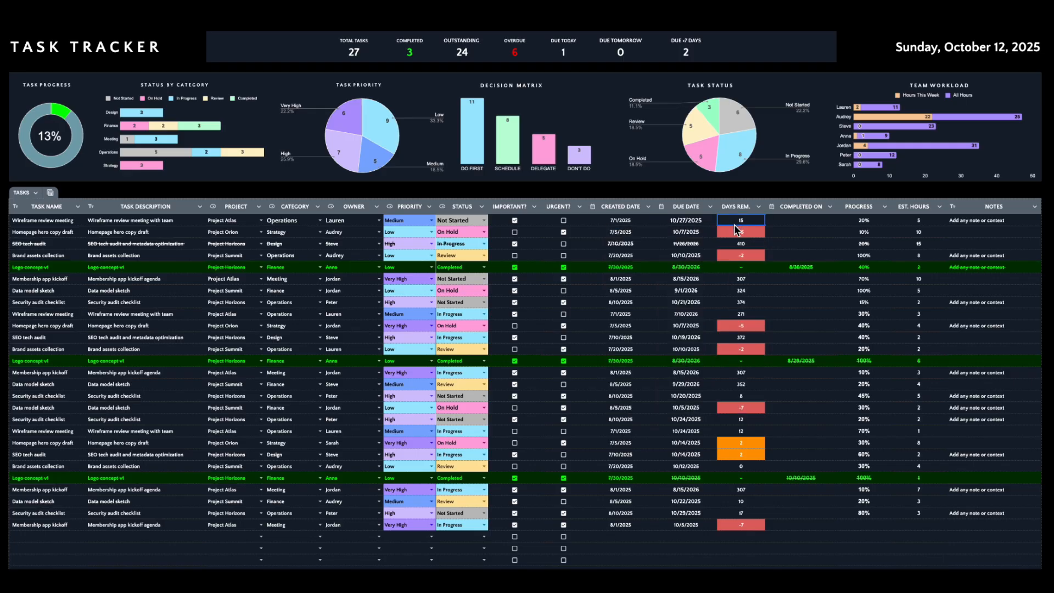
pyautogui.moveTo(739, 294); pyautogui.dragTo(747, 225)
pyautogui.click(916, 225)
pyautogui.click(959, 225)
# - Mark the first Wireframe review meeting task as Completed and set its Completed On date to 10/12/2025, allowing the protected edit
pyautogui.click(485, 222)
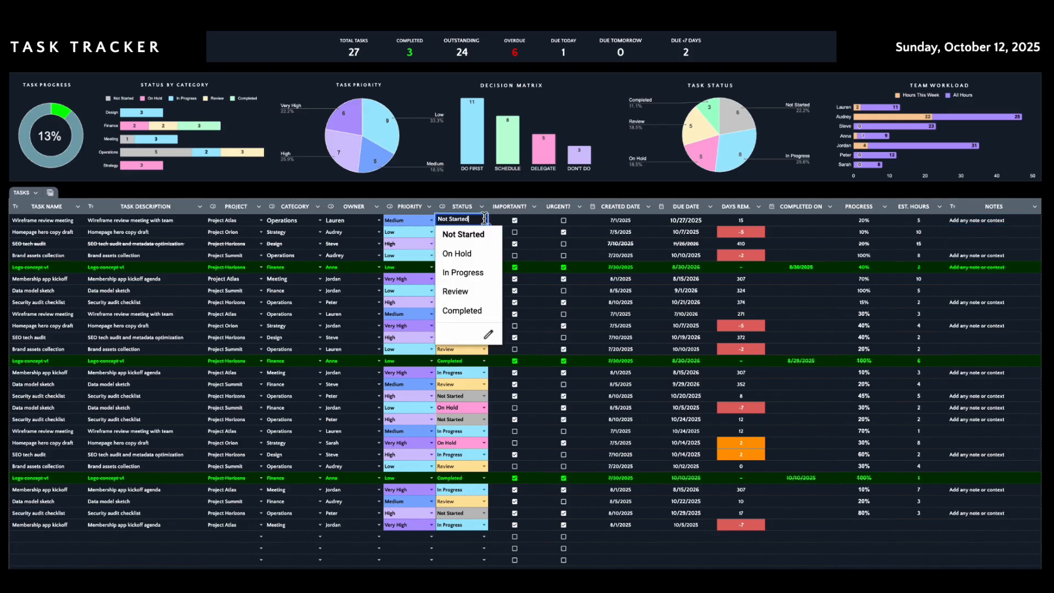
pyautogui.click(487, 310)
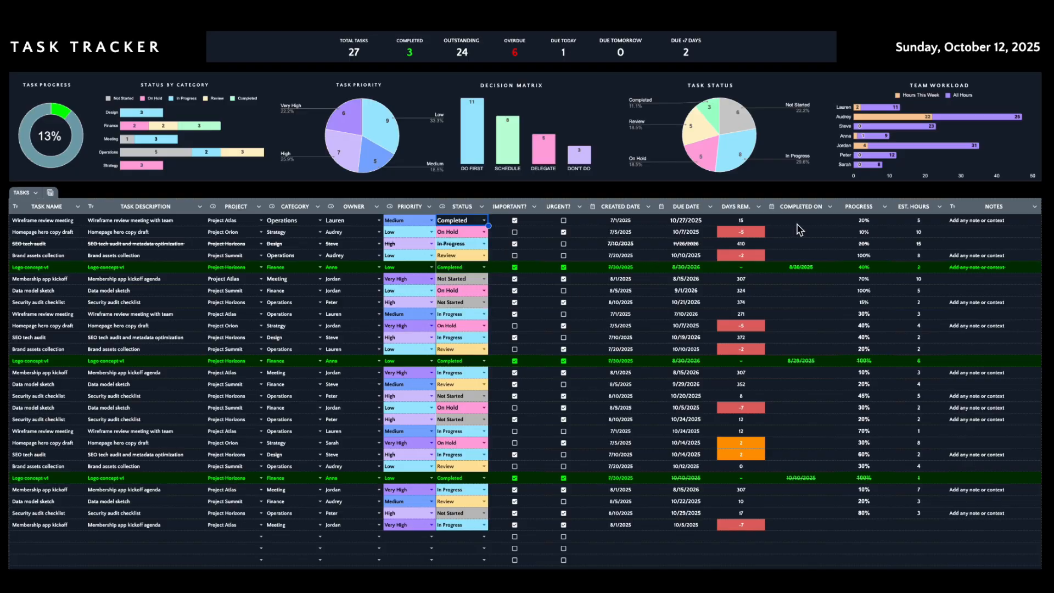
pyautogui.doubleClick(796, 222)
pyautogui.click(748, 396)
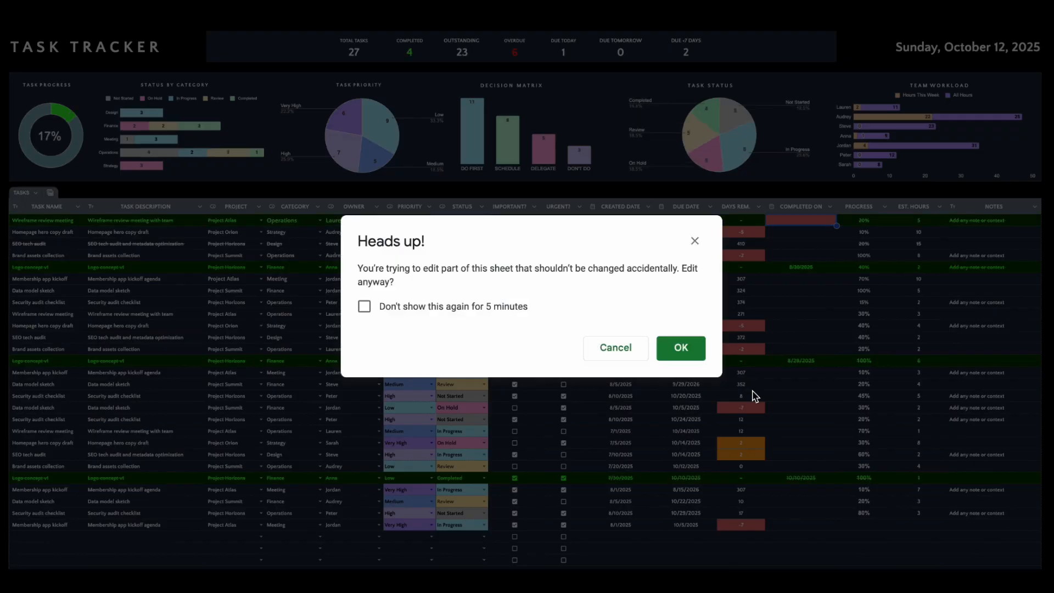
pyautogui.click(693, 356)
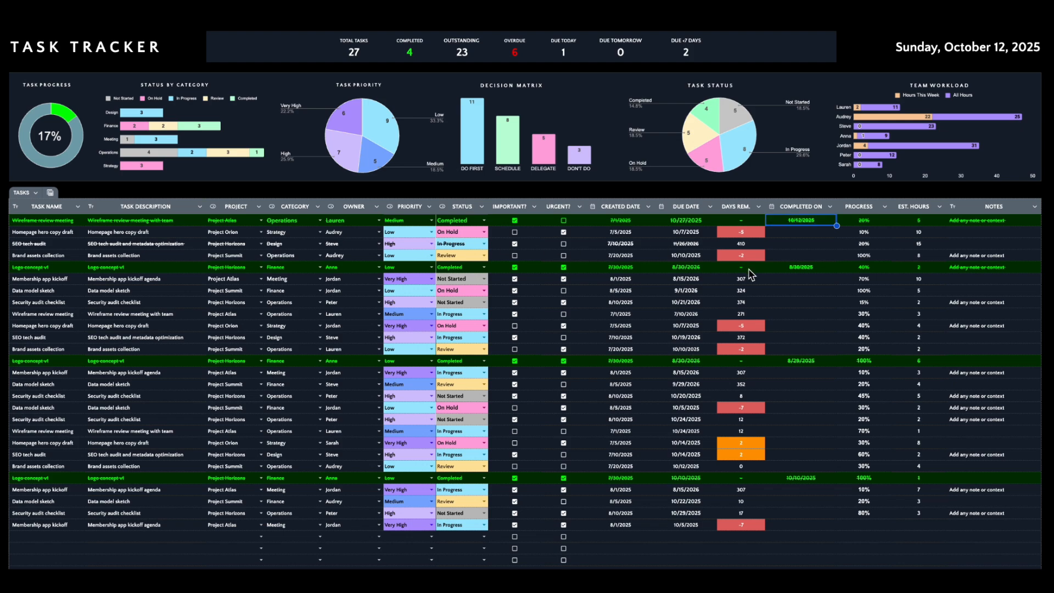
# - Group the TASKS table by Owner and look through the resulting groups
pyautogui.click(317, 207)
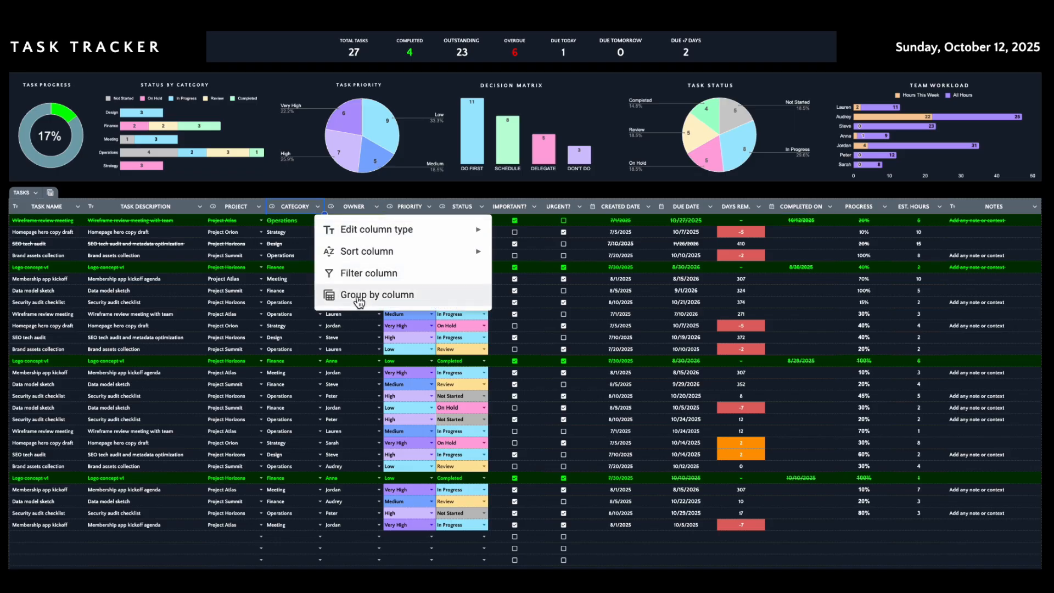
pyautogui.click(377, 206)
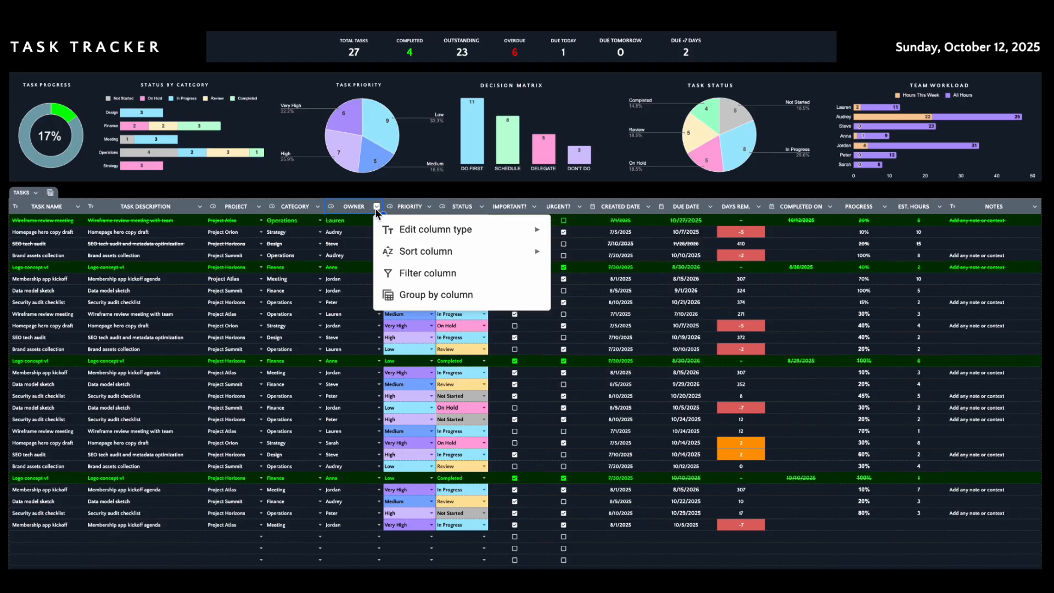
pyautogui.click(416, 294)
pyautogui.scroll(-5, 388, 387)
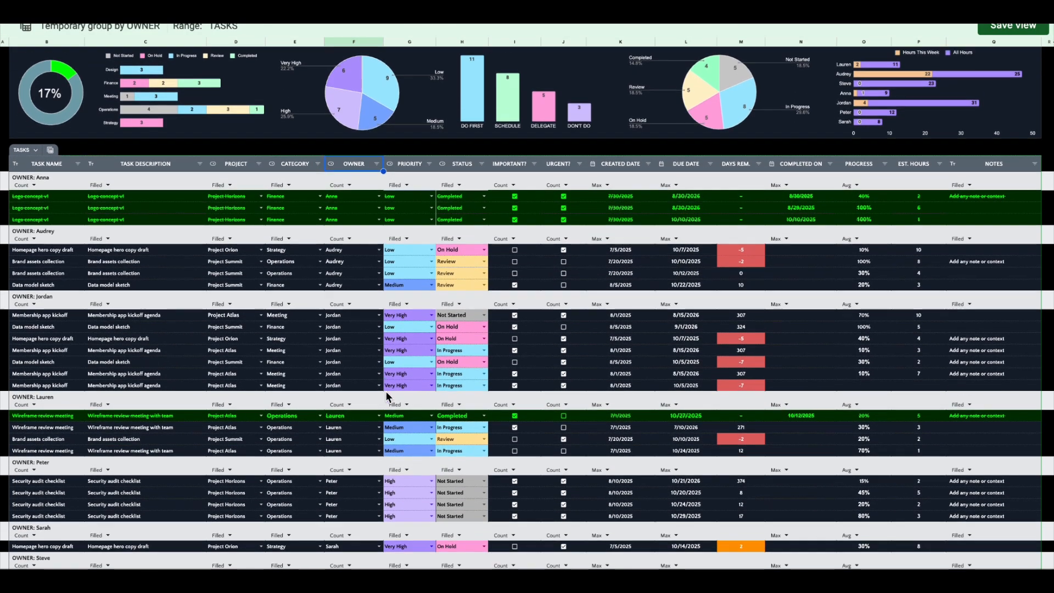
pyautogui.scroll(5, 385, 391)
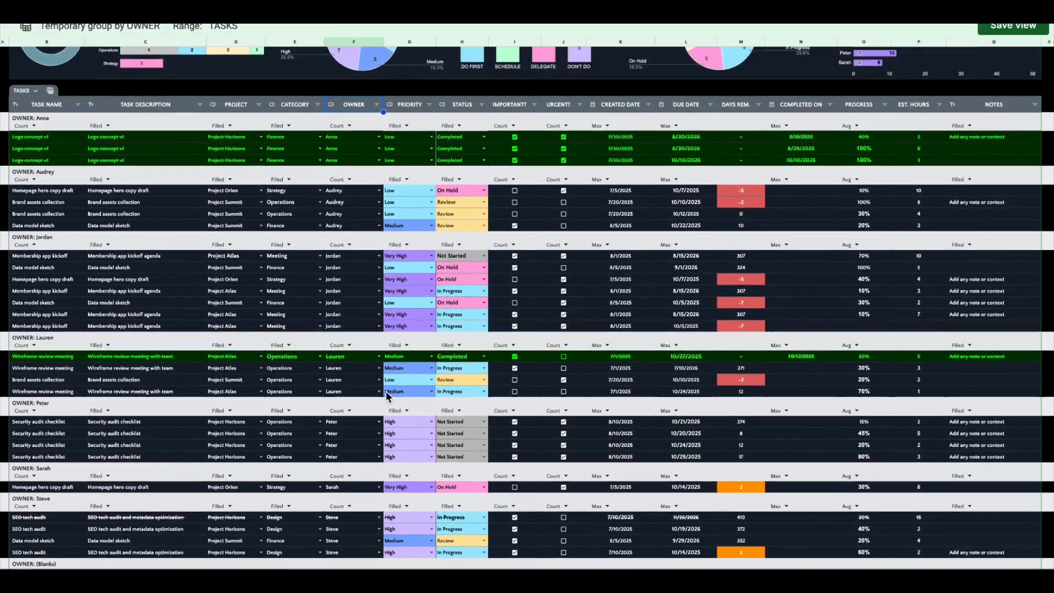
pyautogui.hotkey('ctrl', 'z')
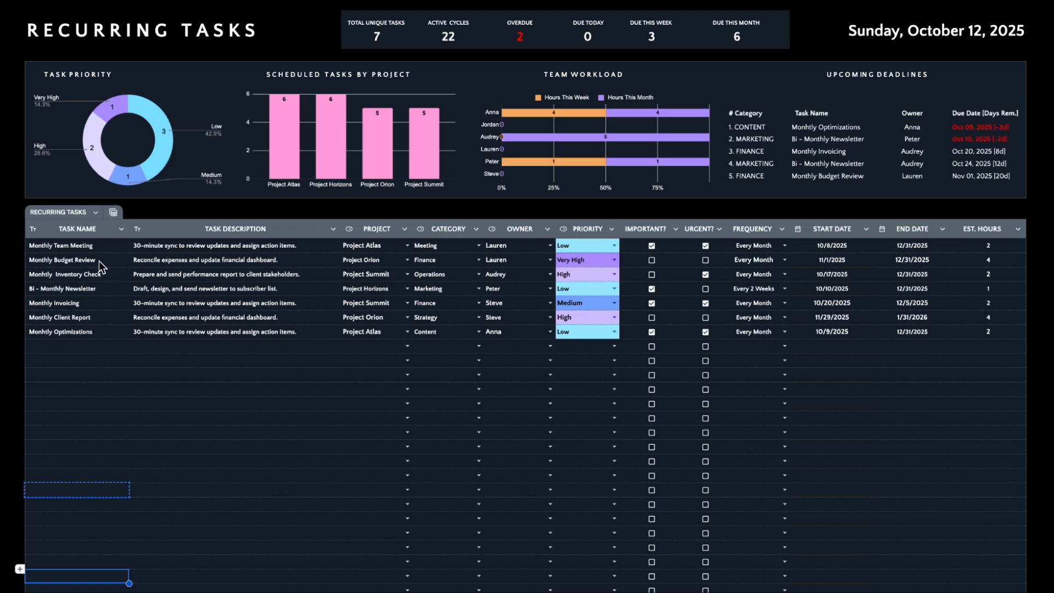
# - Look over the task names in the Recurring Tasks table and the Monthly Team Meeting's description
pyautogui.hotkey('ctrl', 'Home')
pyautogui.press('Down')
pyautogui.press('Down')
pyautogui.press('Down')
pyautogui.press('Down')
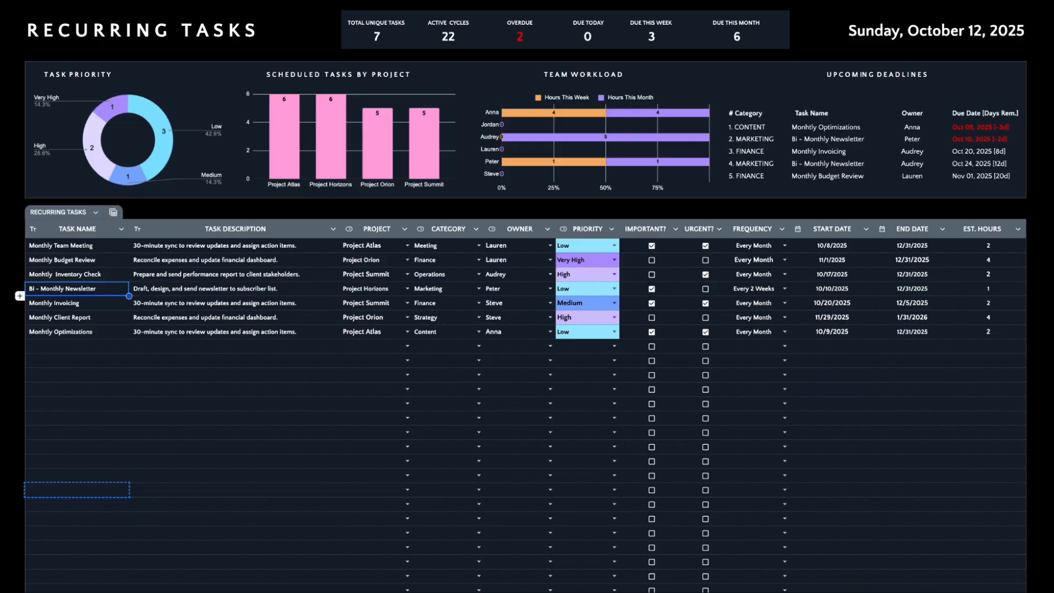
pyautogui.click(78, 245)
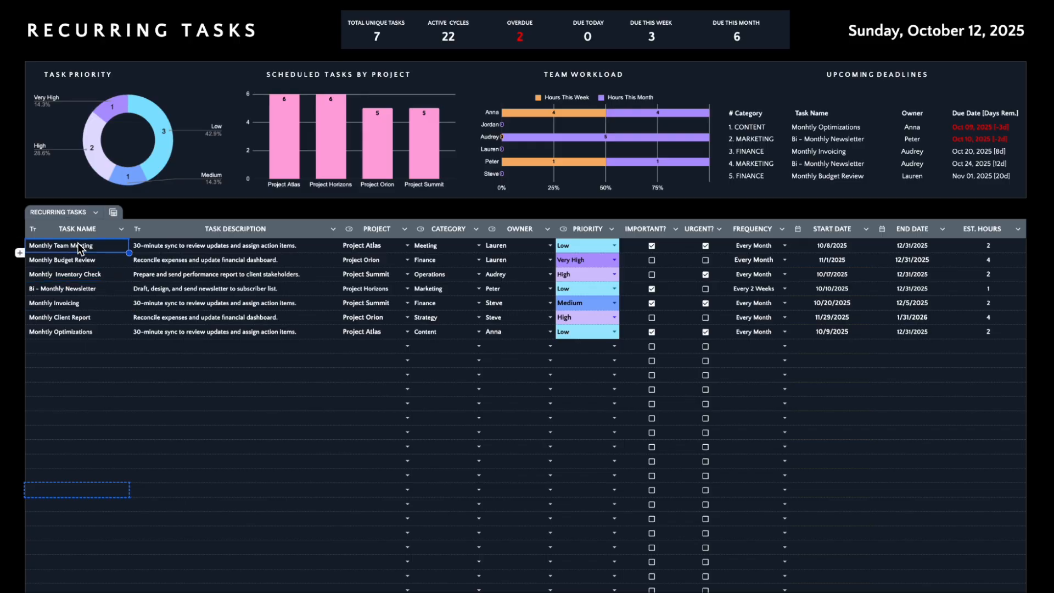
pyautogui.click(135, 247)
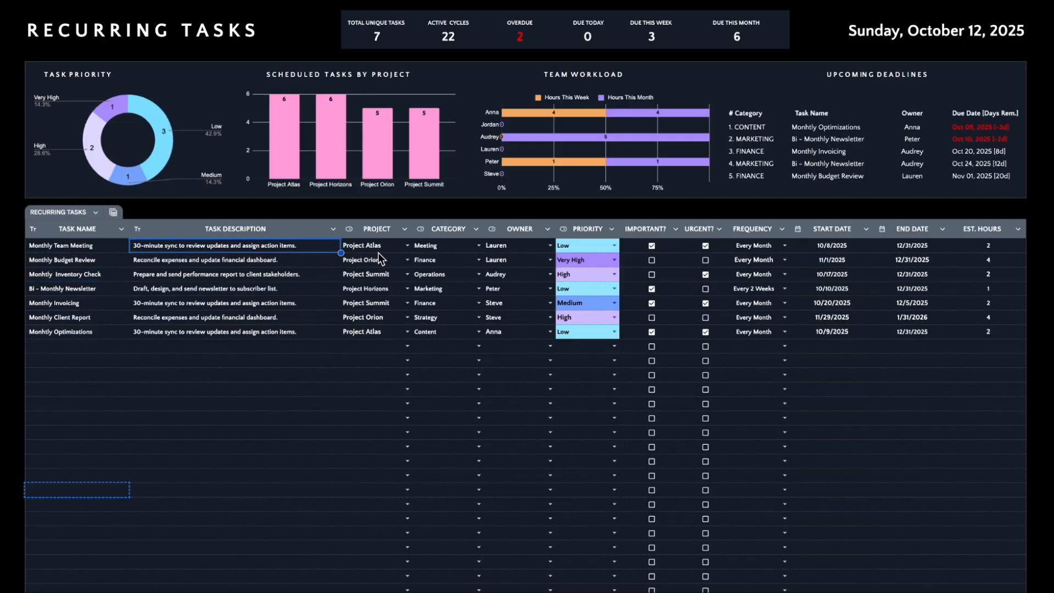
# - Check the Project, Category, Owner and Priority options available for the Monthly Team Meeting task
pyautogui.click(408, 247)
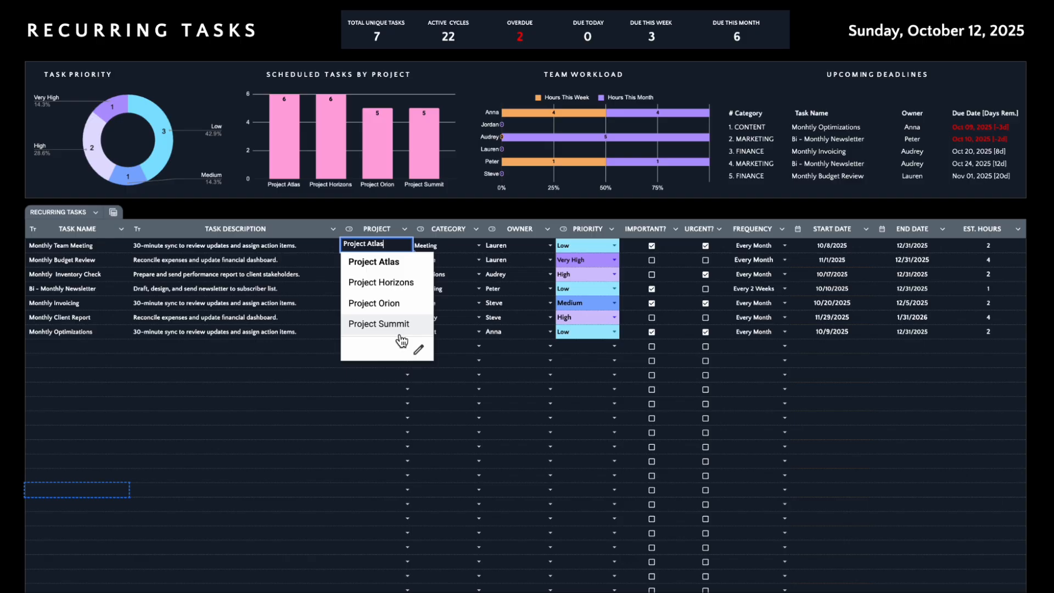
pyautogui.click(470, 246)
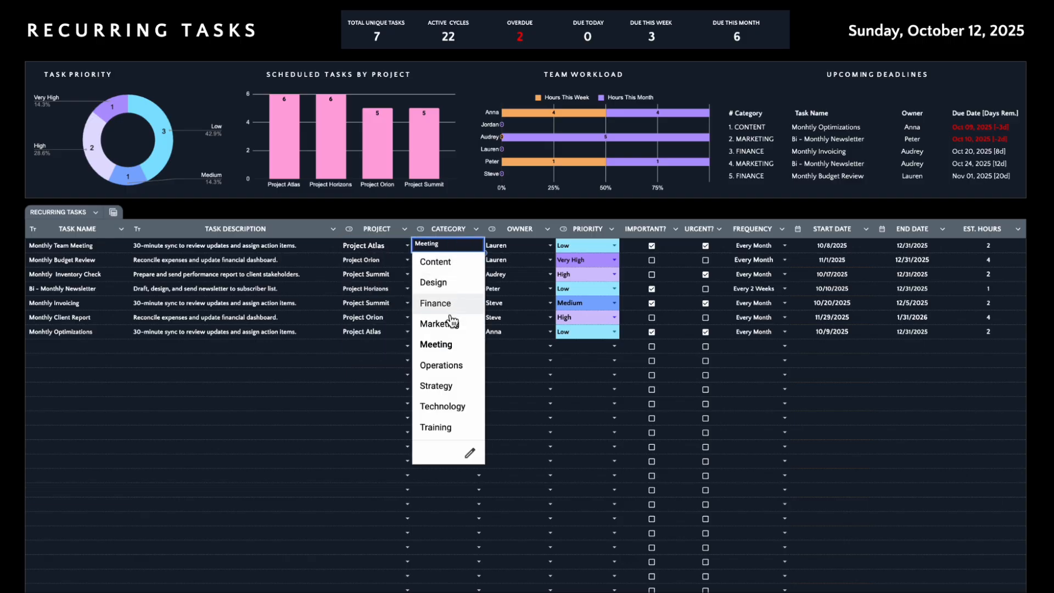
pyautogui.click(550, 245)
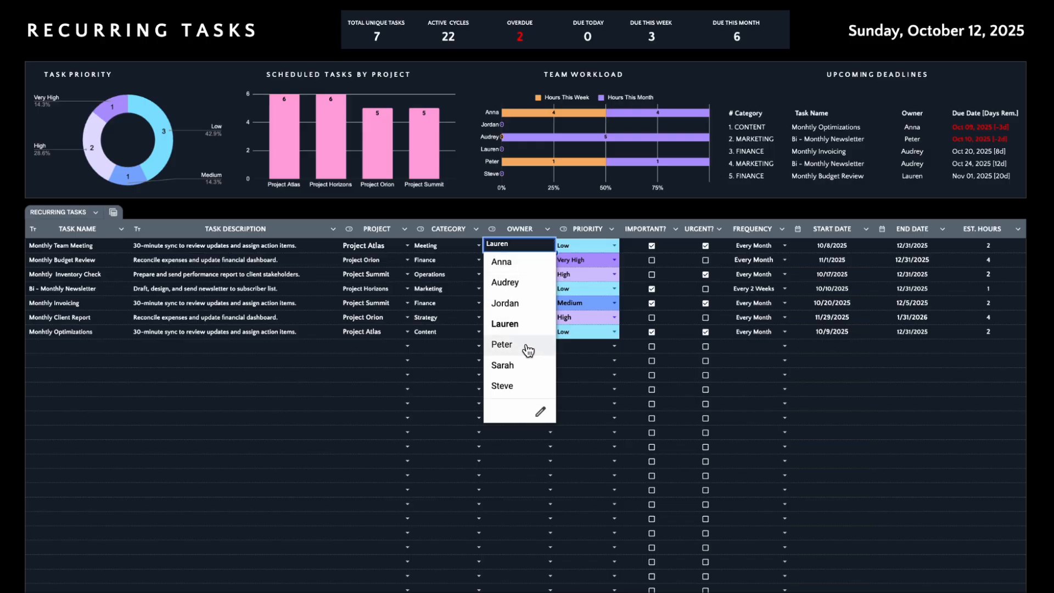
pyautogui.click(614, 246)
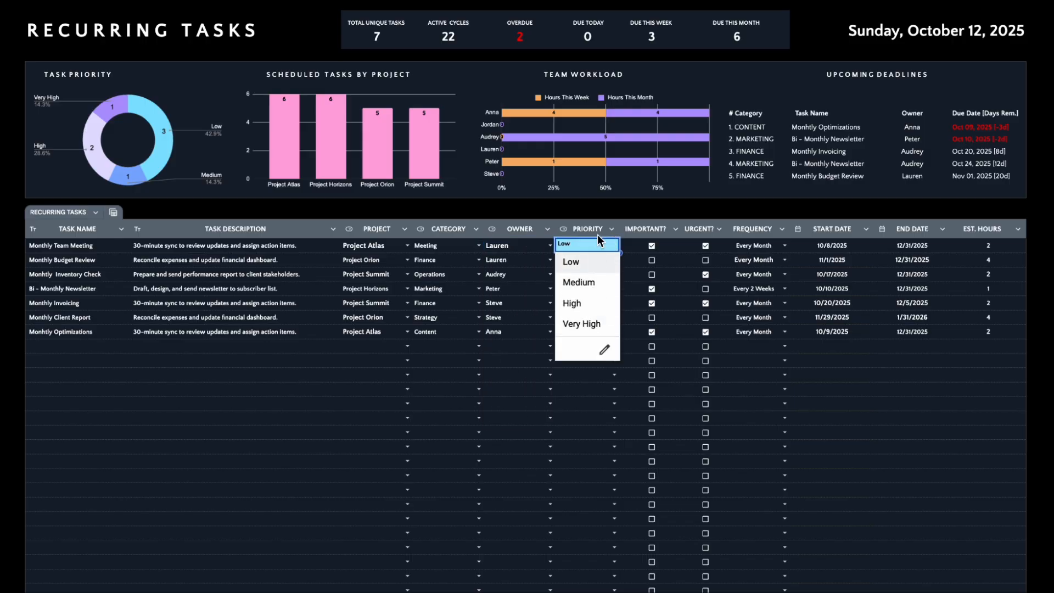
# - Examine the Monthly Team Meeting's Important and Urgent checkboxes, Frequency options, start and end dates, and estimated hours
pyautogui.click(637, 246)
pyautogui.click(693, 252)
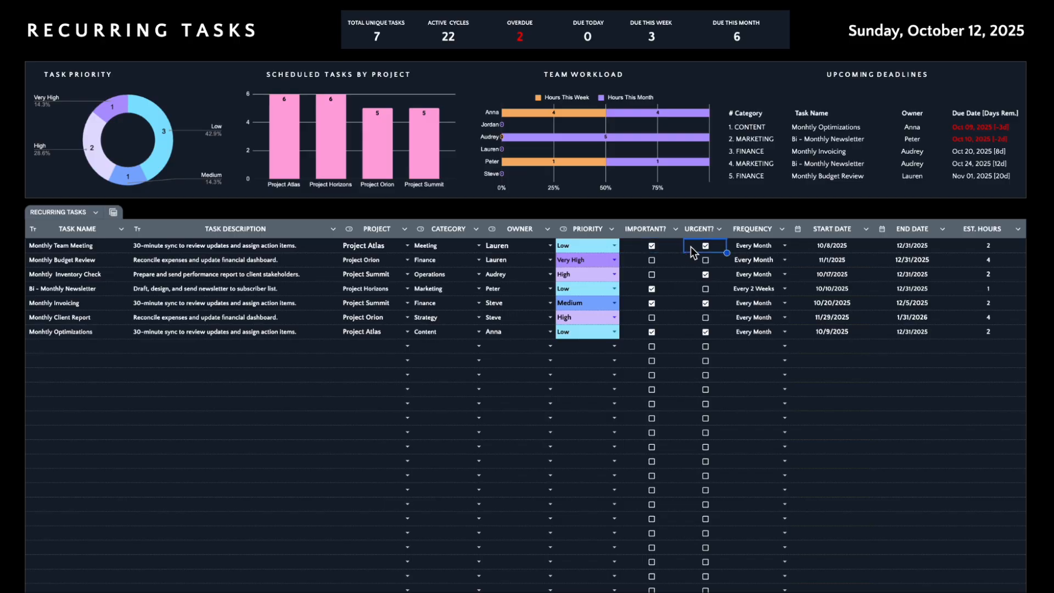
pyautogui.click(785, 247)
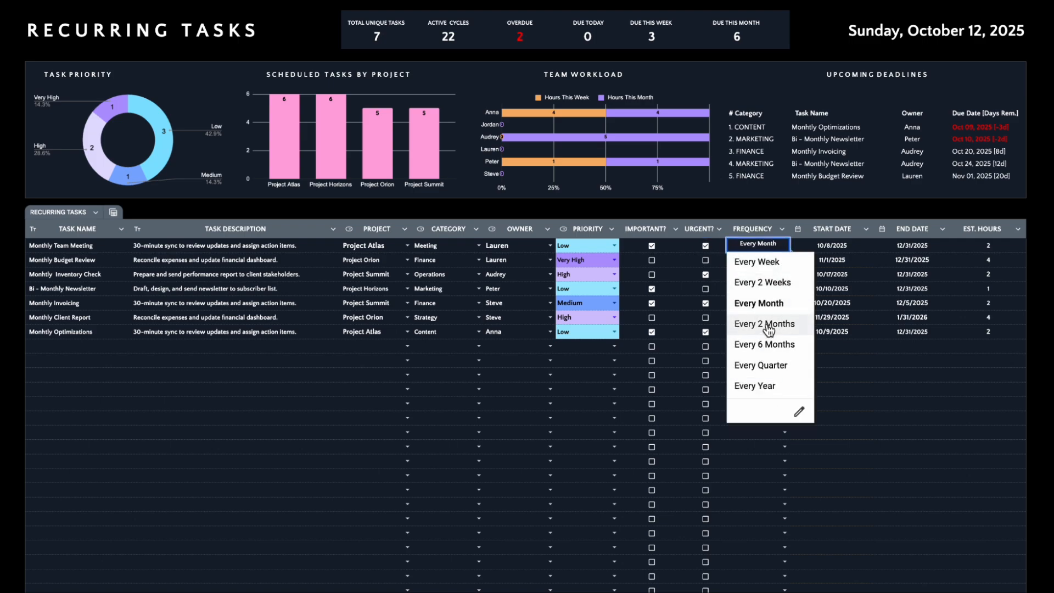
pyautogui.click(806, 252)
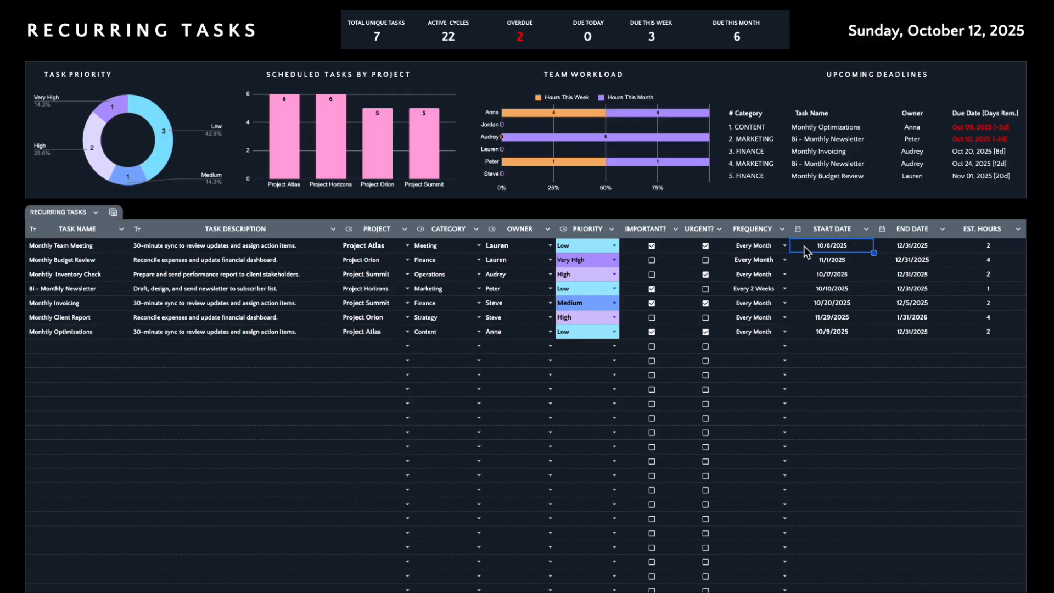
pyautogui.click(909, 248)
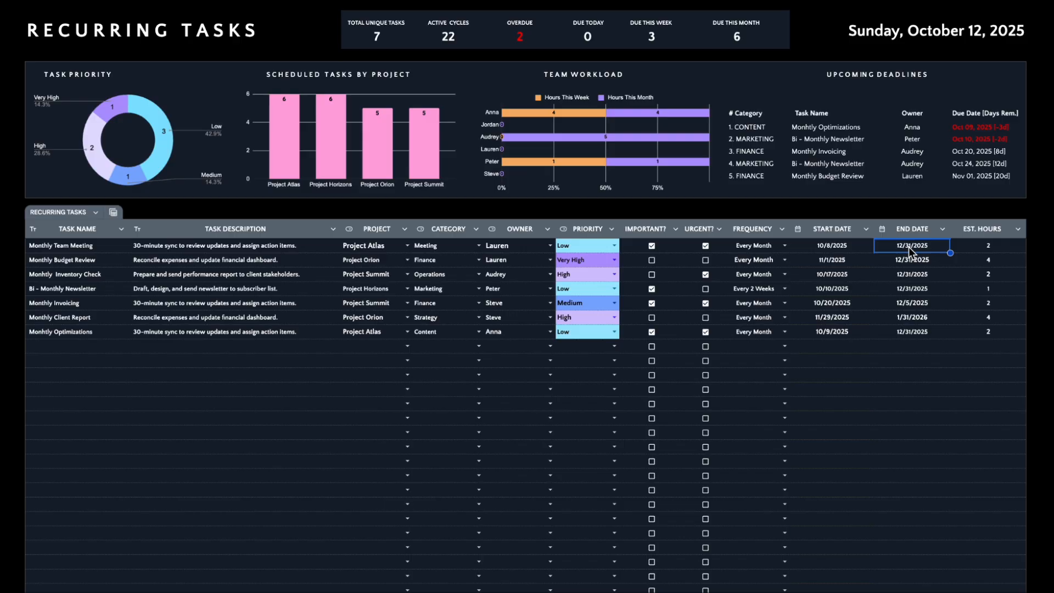
pyautogui.click(968, 247)
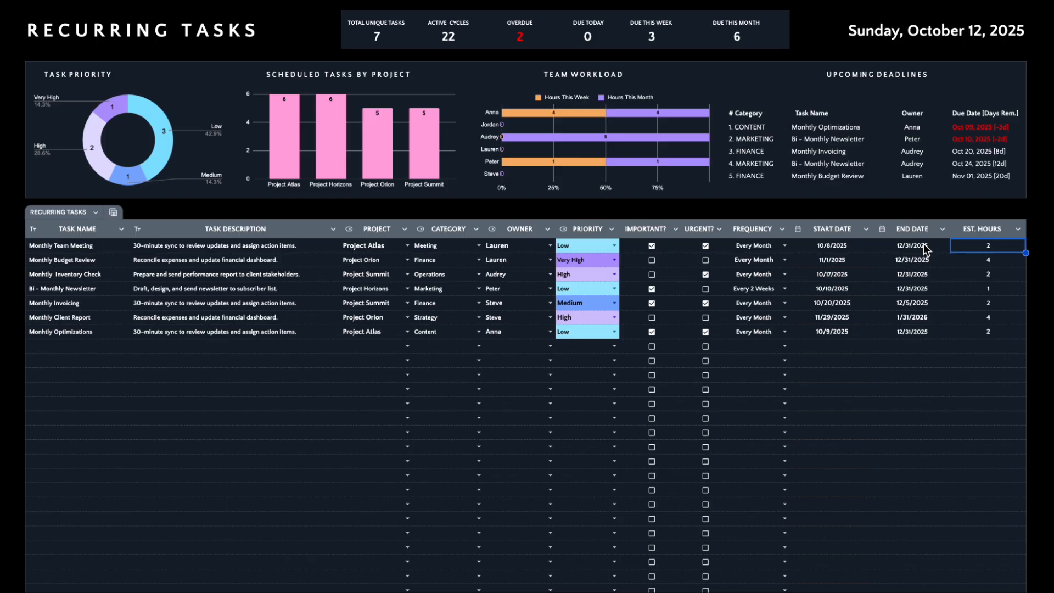
# - Check the column options available for Category and Owner in the Recurring Tasks table
pyautogui.click(475, 229)
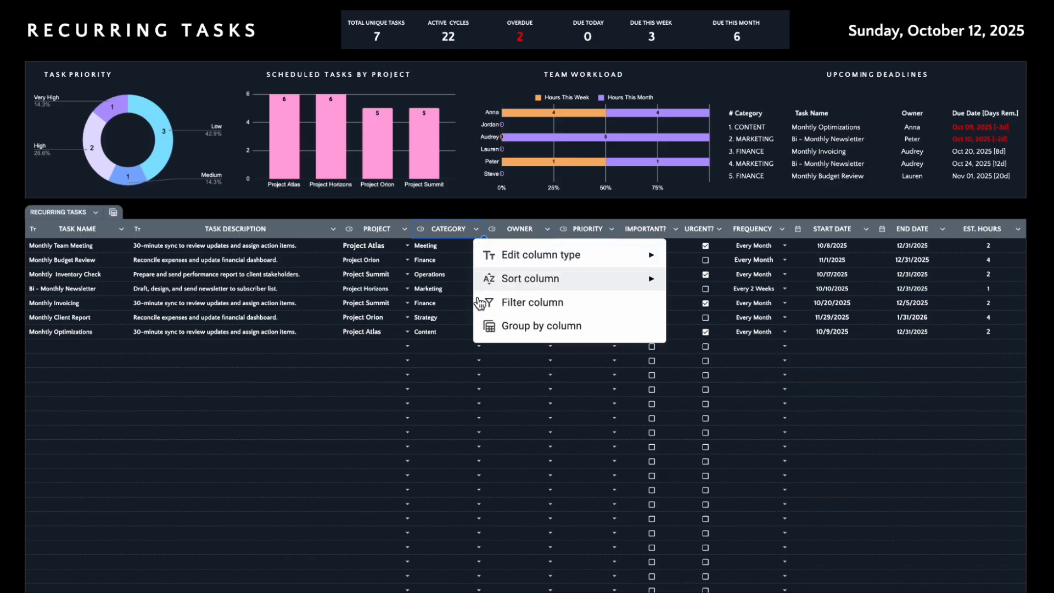
pyautogui.click(548, 229)
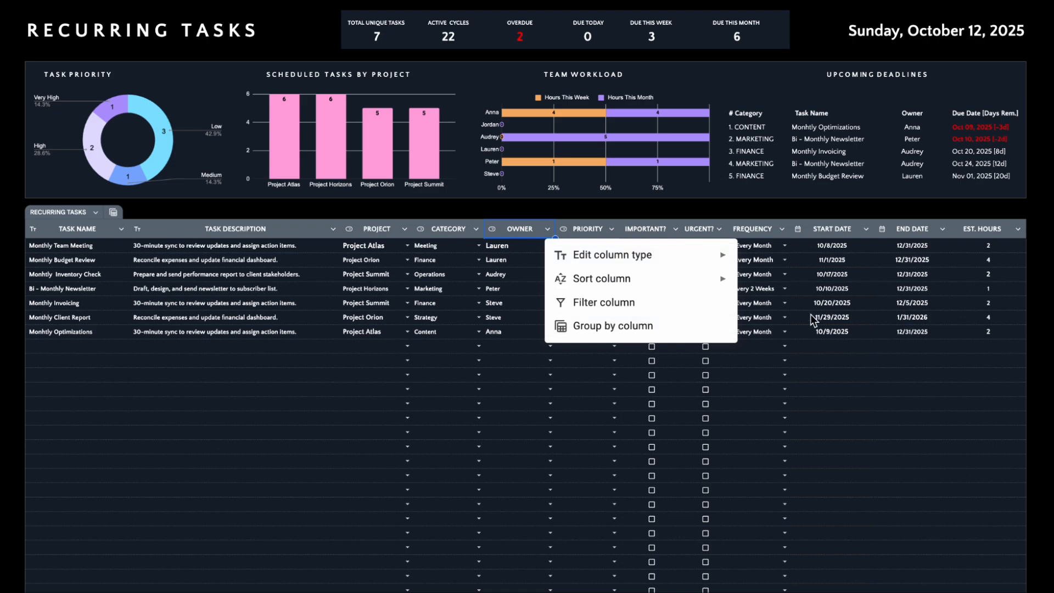
# - Set the Monthly Team Meeting's end date to today's date, 10/12/2025
pyautogui.click(935, 249)
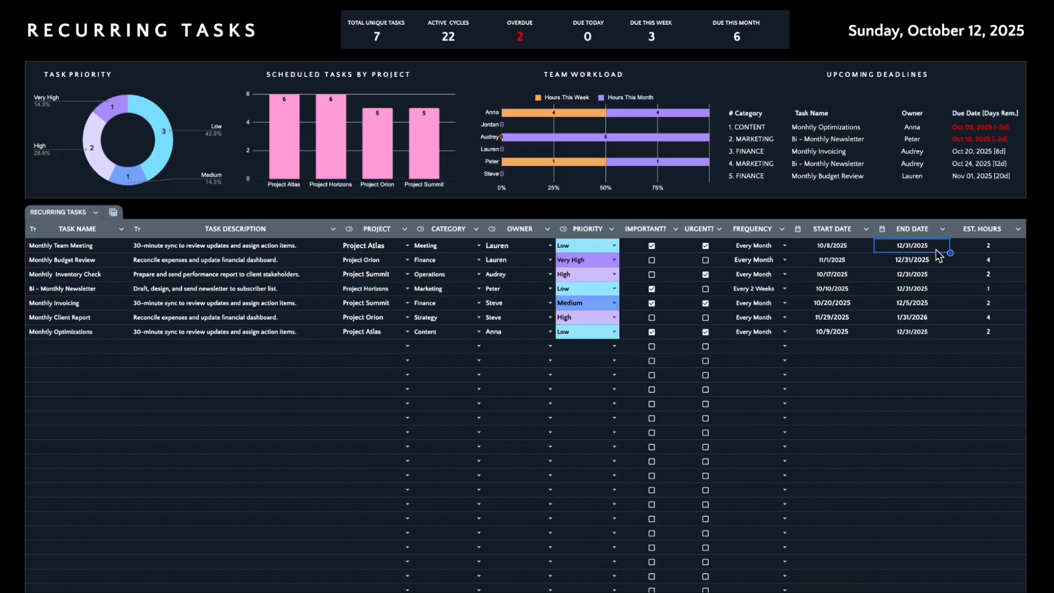
pyautogui.doubleClick(937, 250)
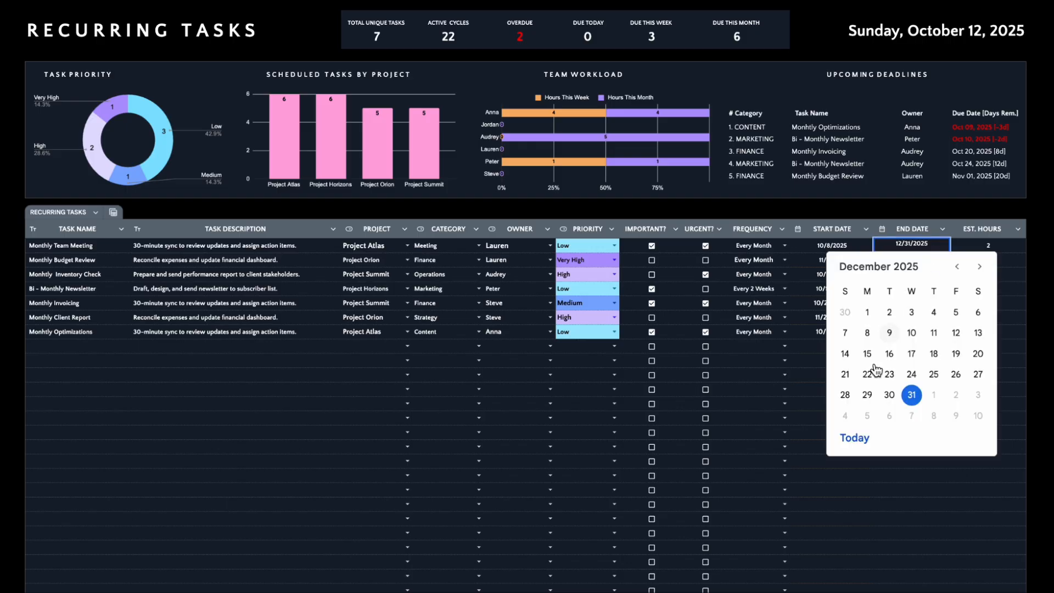
pyautogui.click(854, 439)
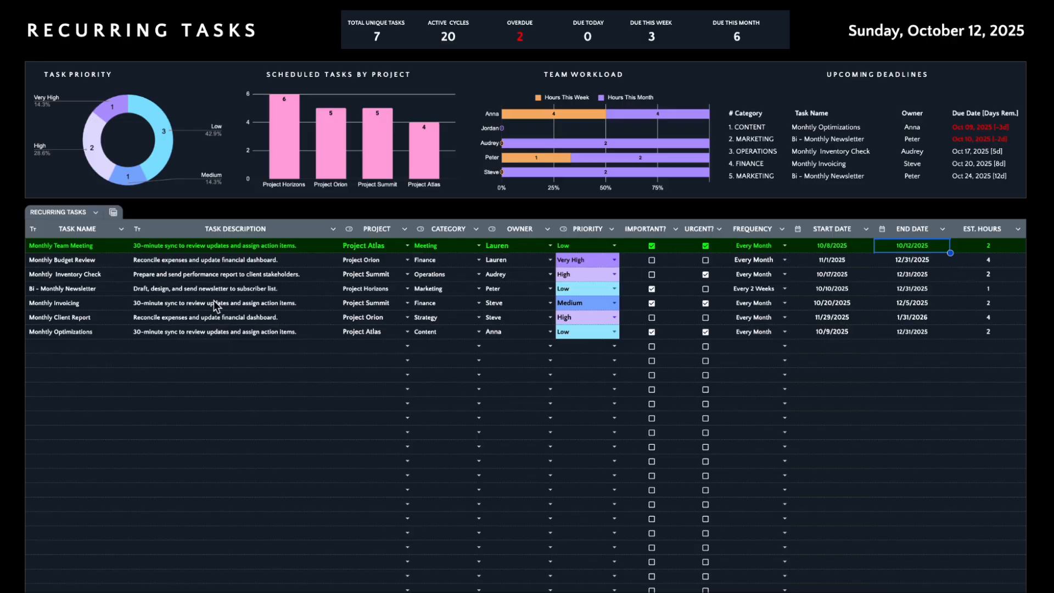
# - Add two task names, "Monday meeting" and "Tuesday meeting", in the first empty rows of the Recurring Tasks table
pyautogui.click(82, 351)
pyautogui.write('Mo')
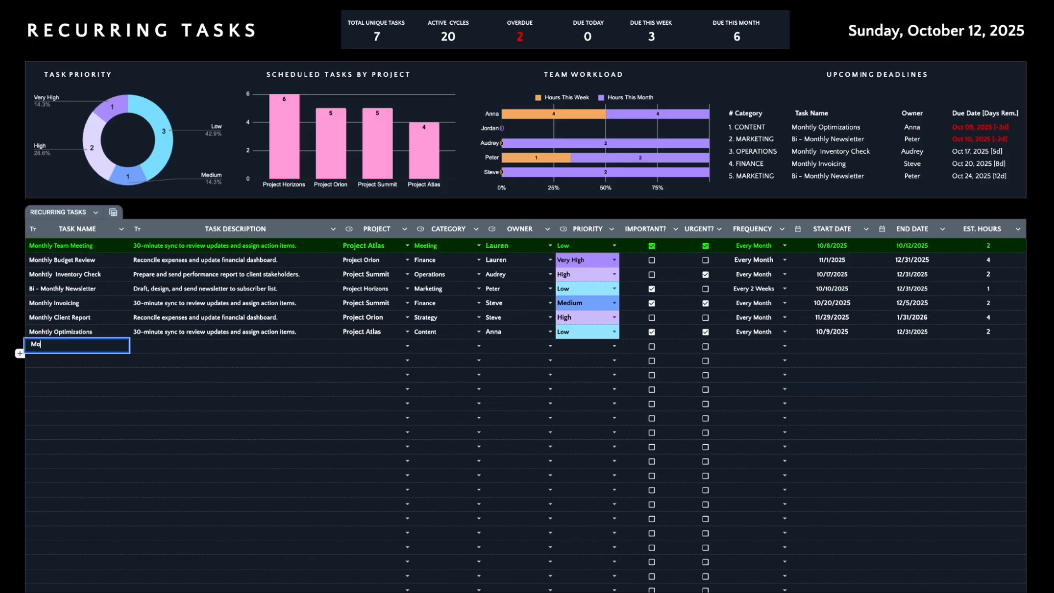
pyautogui.write('nday meeting')
pyautogui.press('Return')
pyautogui.write('Tuesday meeting')
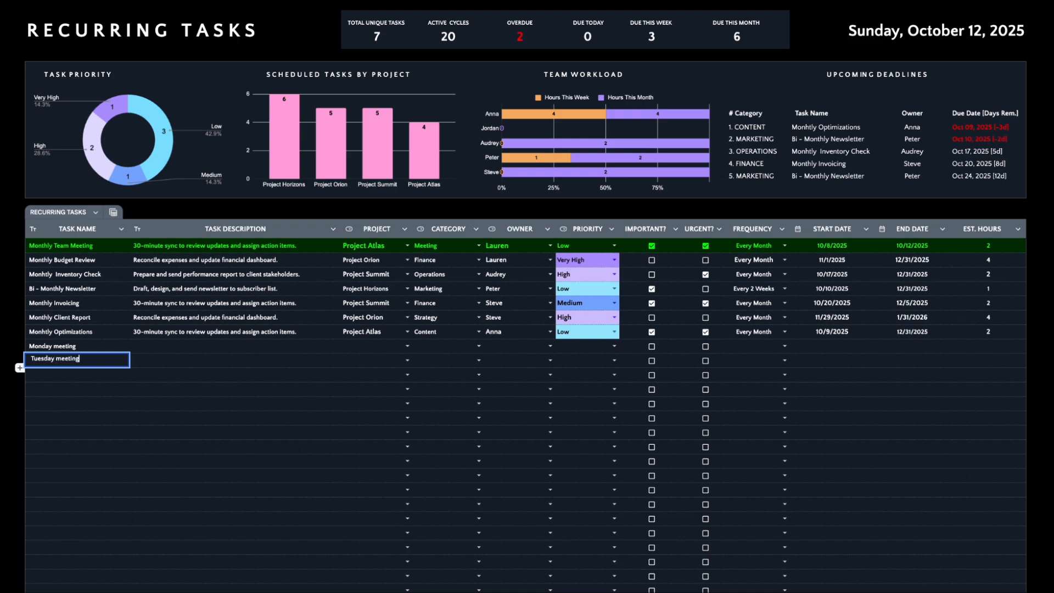
pyautogui.press('Return')
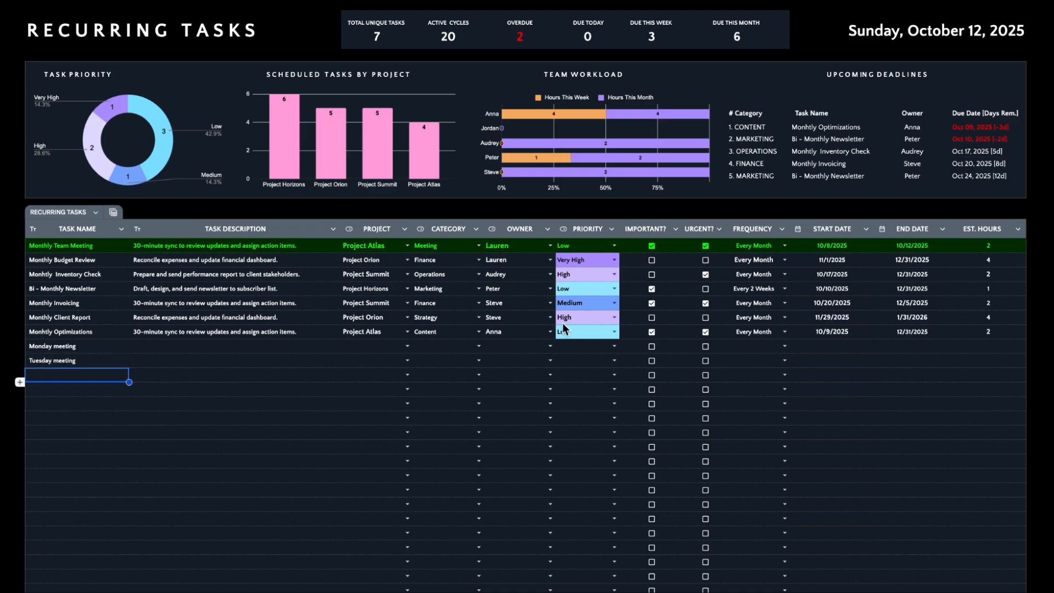
# - Look over the Recurring Tasks summary figures, from total unique tasks and active cycles through the overdue and upcoming due counts
pyautogui.click(379, 48)
pyautogui.press('Right')
pyautogui.press('Right')
pyautogui.press('Right')
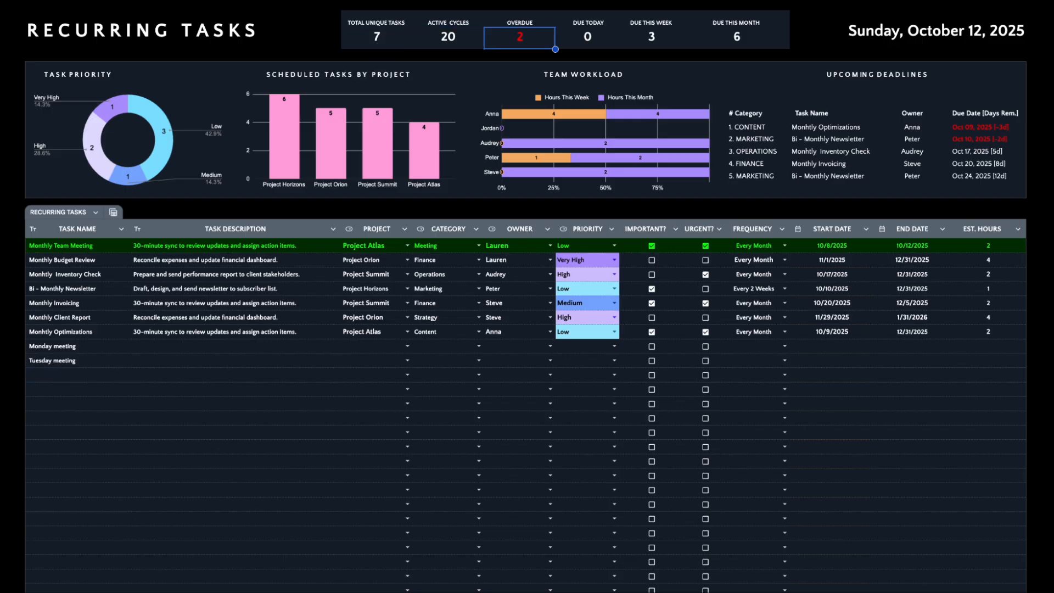
pyautogui.press('Right')
pyautogui.press('Right')
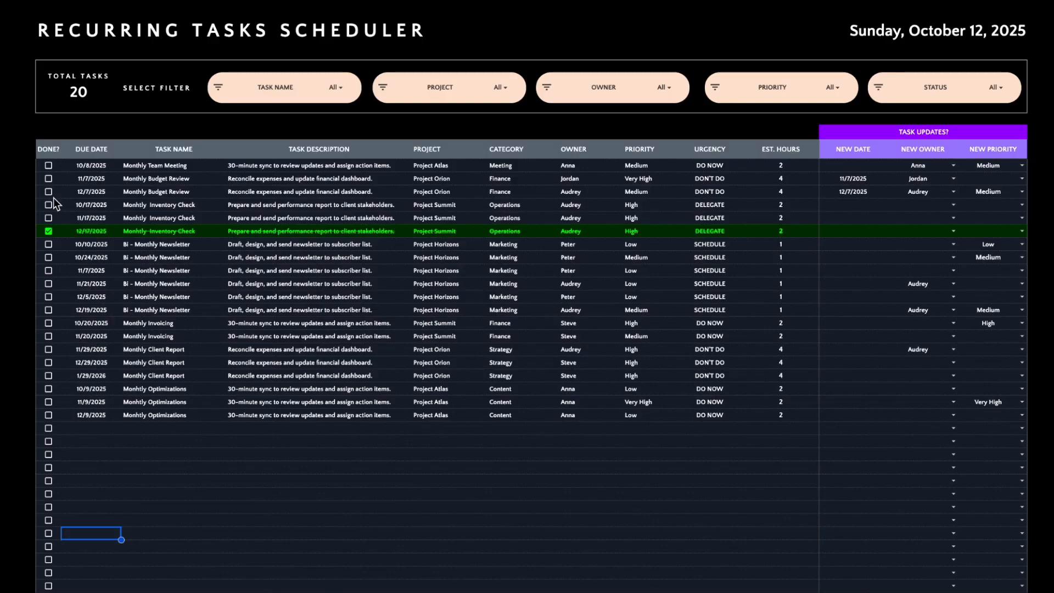
# - Look down the due dates of all scheduled tasks in the Recurring Tasks Scheduler, from the first row to the last
pyautogui.click(94, 168)
pyautogui.press('Down')
pyautogui.press('Down')
pyautogui.press('Down')
pyautogui.press('Down')
pyautogui.press('Down')
pyautogui.press('Down')
pyautogui.press('Down')
pyautogui.press('Down')
pyautogui.press('Down')
pyautogui.press('Down')
pyautogui.press('Down')
pyautogui.press('Down')
pyautogui.press('Down')
pyautogui.press('Down')
pyautogui.press('Down')
pyautogui.press('Down')
pyautogui.press('Down')
pyautogui.press('Down')
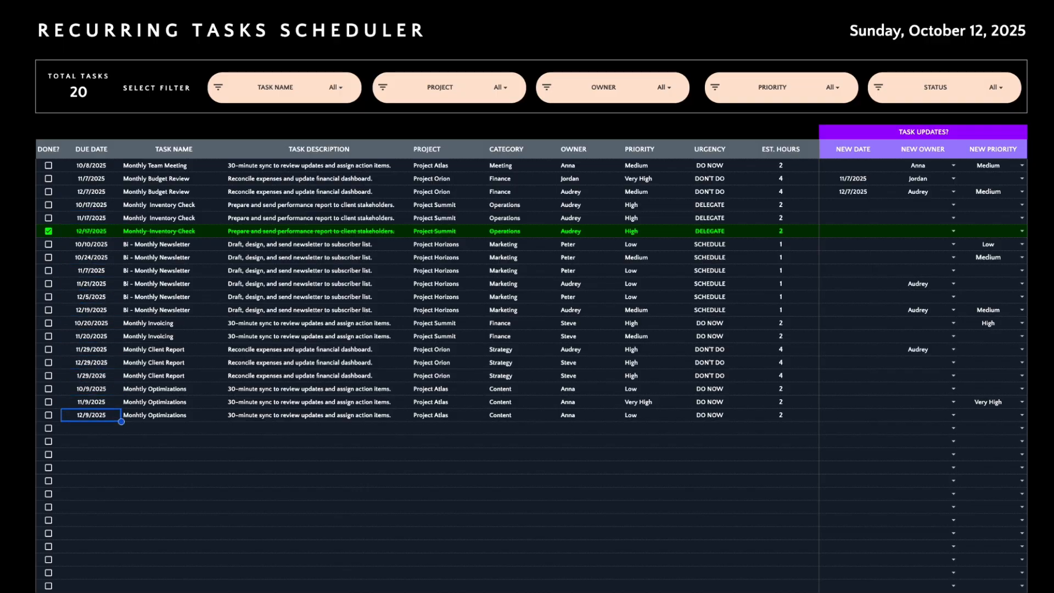
# - Examine the scheduled Monthly Team Meeting's details, from task name and description through owner, priority, urgency and estimated hours
pyautogui.click(170, 166)
pyautogui.press('Right')
pyautogui.press('Right')
pyautogui.press('Right')
pyautogui.press('Right')
pyautogui.press('Right')
pyautogui.press('Right')
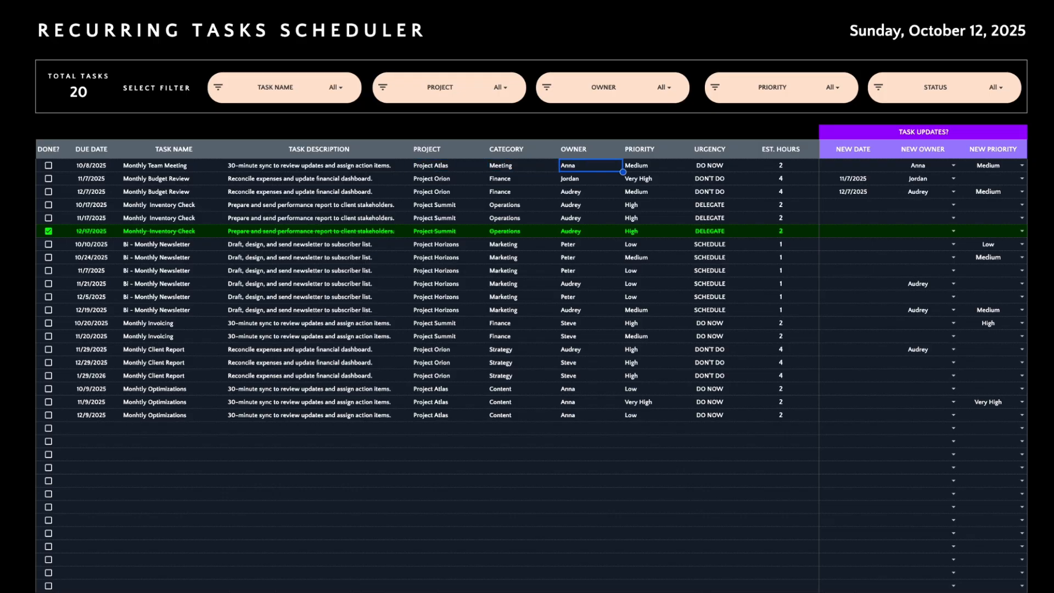
pyautogui.press('Right')
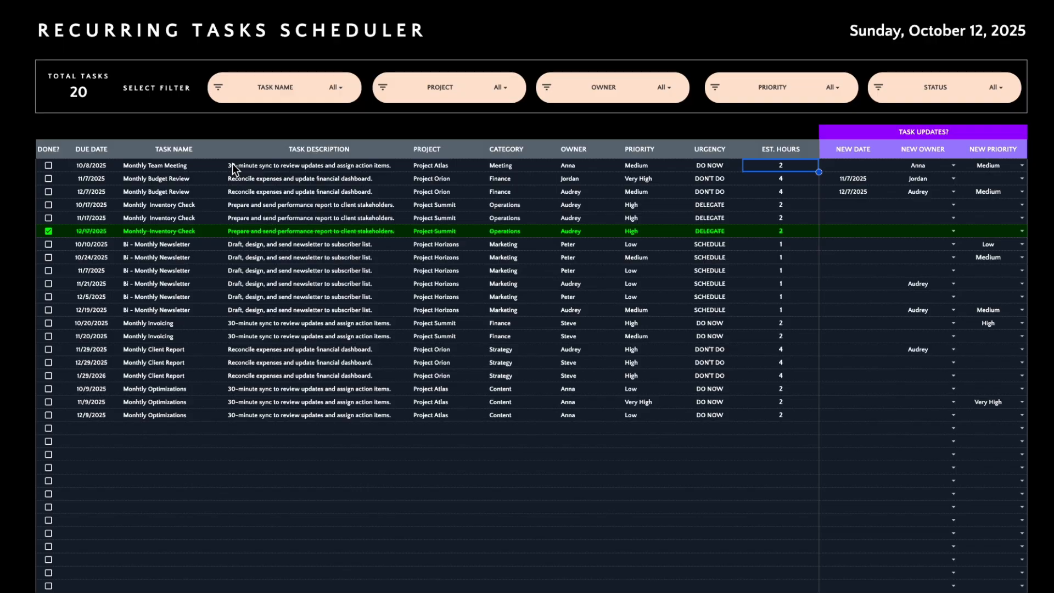
# - Filter the scheduler by task name to show only Monthly Inventory Check
pyautogui.click(342, 90)
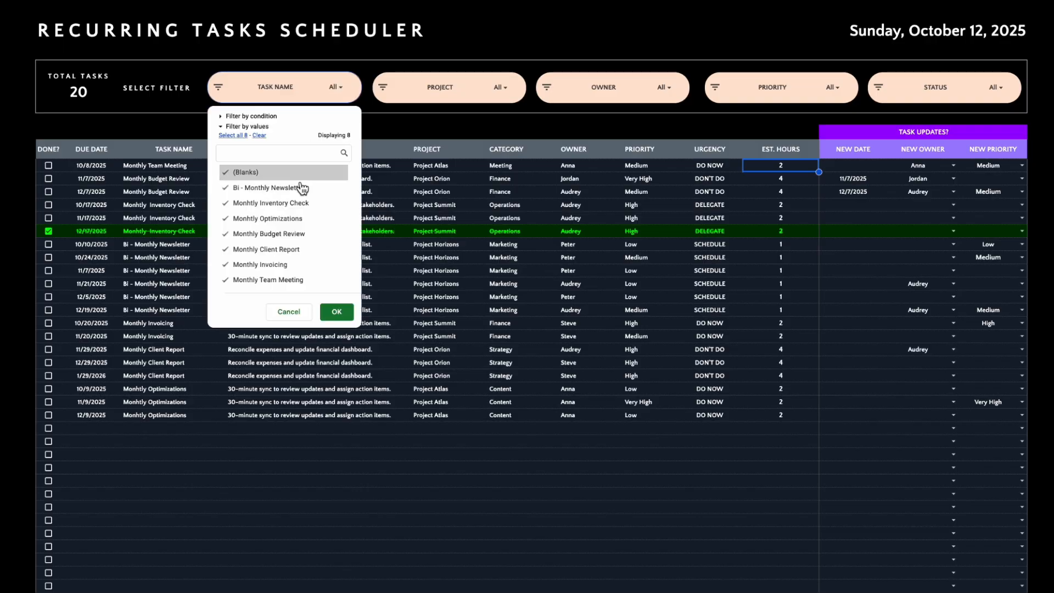
pyautogui.click(258, 136)
pyautogui.click(254, 205)
pyautogui.click(337, 311)
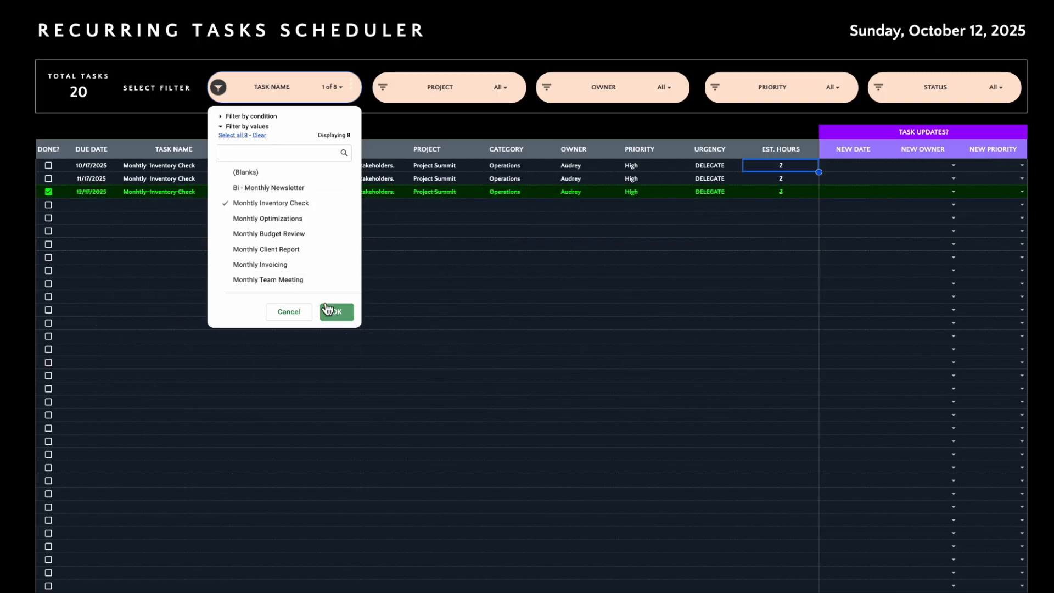
# - Reset the Task Name filter to include all task names
pyautogui.click(333, 87)
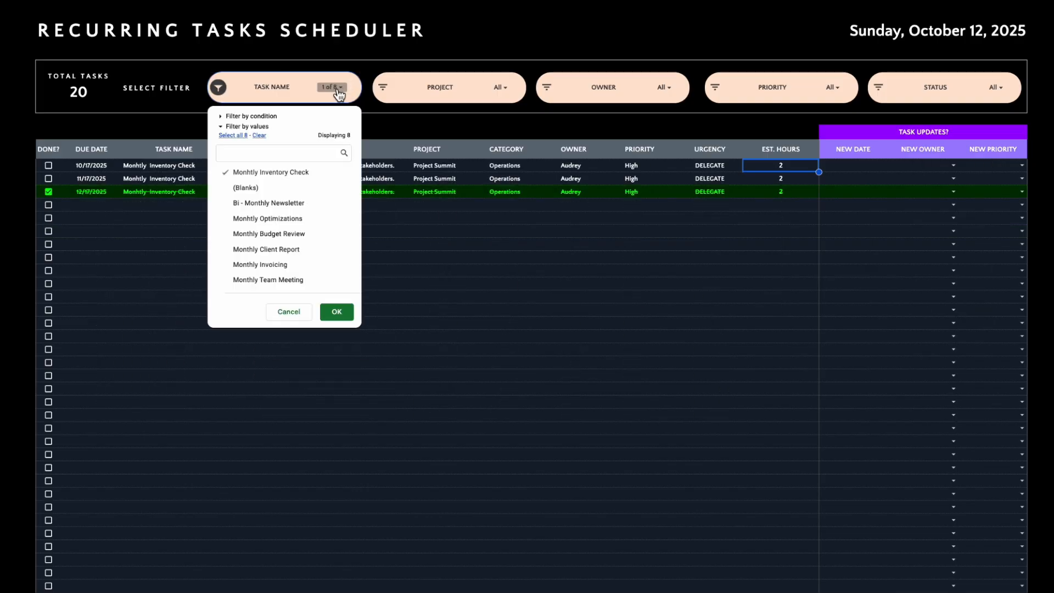
pyautogui.click(233, 137)
pyautogui.click(333, 312)
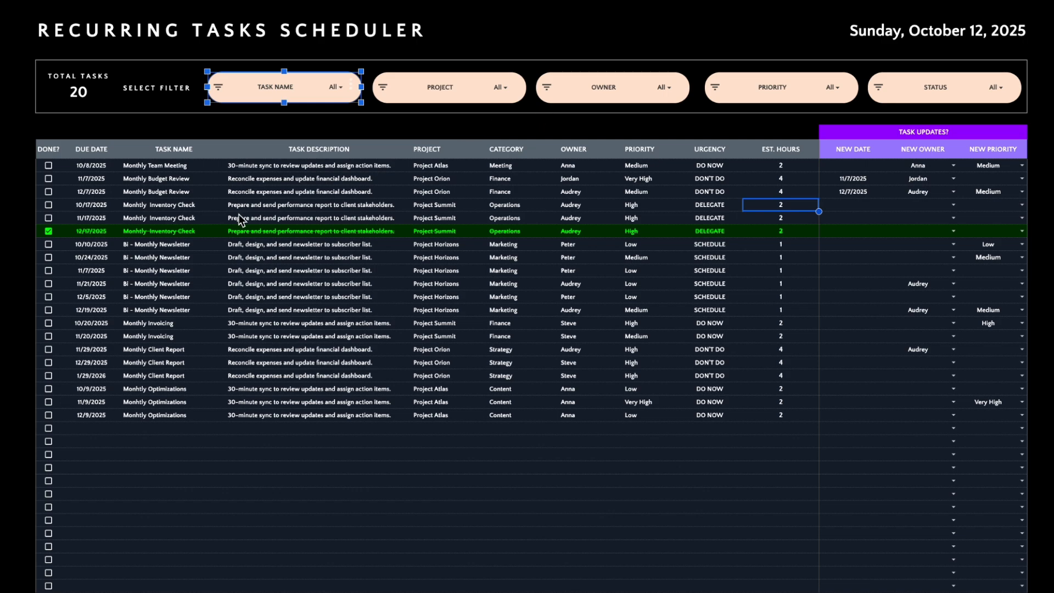
# - Look over the Task Updates section and its New Date, New Owner and New Priority columns
pyautogui.moveTo(862, 140); pyautogui.dragTo(980, 461)
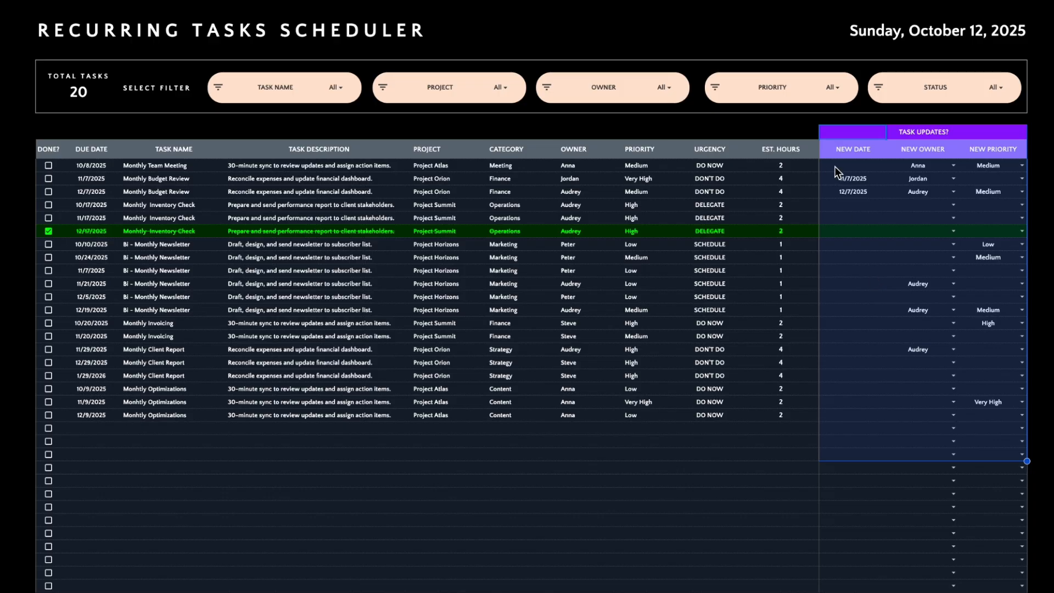
pyautogui.click(848, 153)
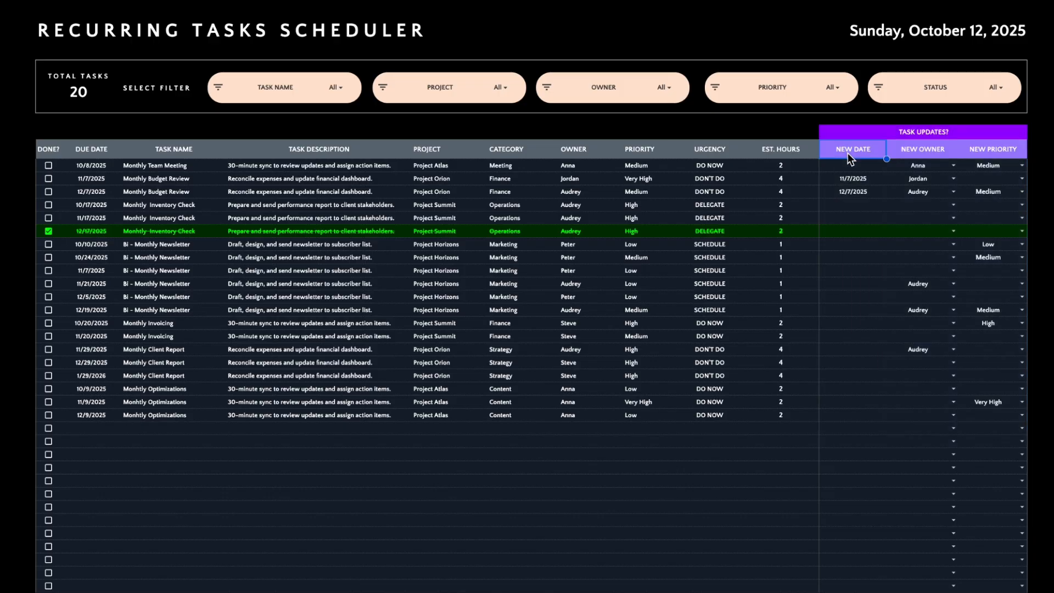
pyautogui.press('Right')
pyautogui.press('Right')
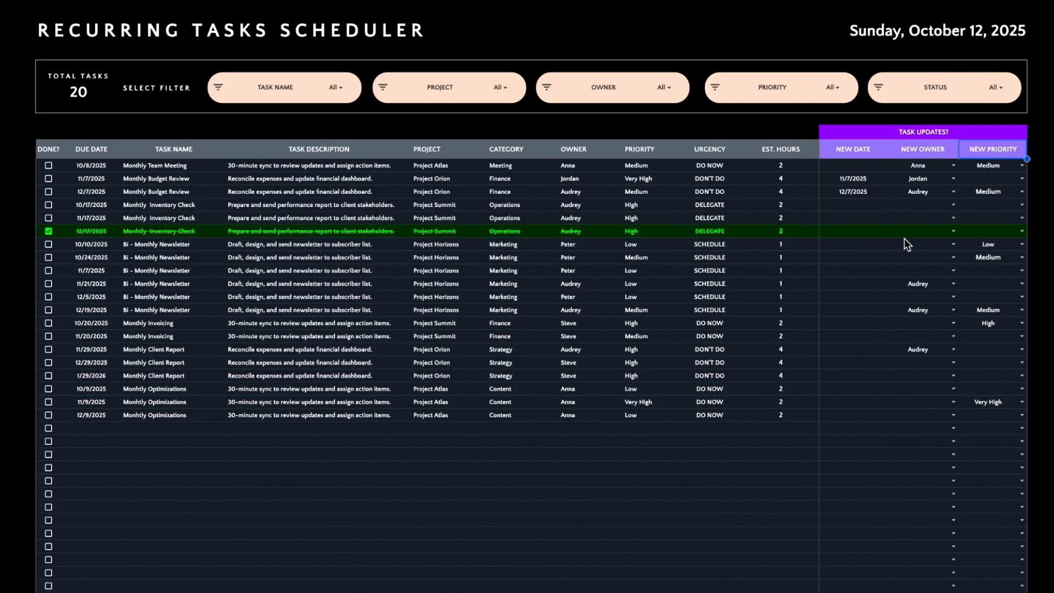
# - For the 10/17/2025 Monthly Inventory Check, set New Owner to its existing owner and New Priority to Low
pyautogui.click(933, 206)
pyautogui.click(954, 205)
pyautogui.click(942, 240)
pyautogui.click(1016, 208)
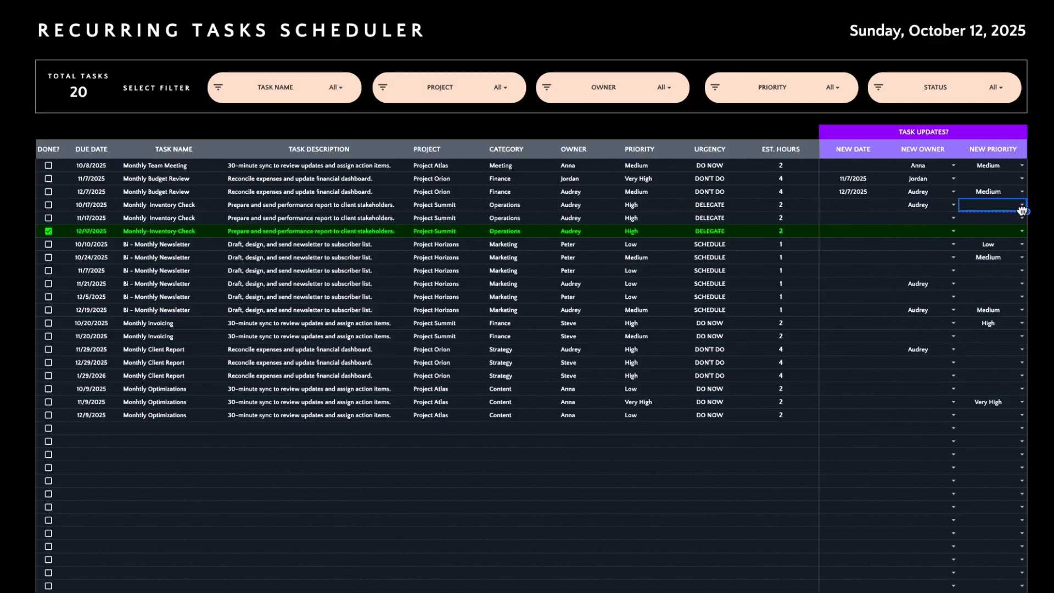
pyautogui.click(1023, 205)
pyautogui.click(1002, 224)
# - Mark the 11/7/2025 Monthly Budget Review as done in the scheduler
pyautogui.click(49, 179)
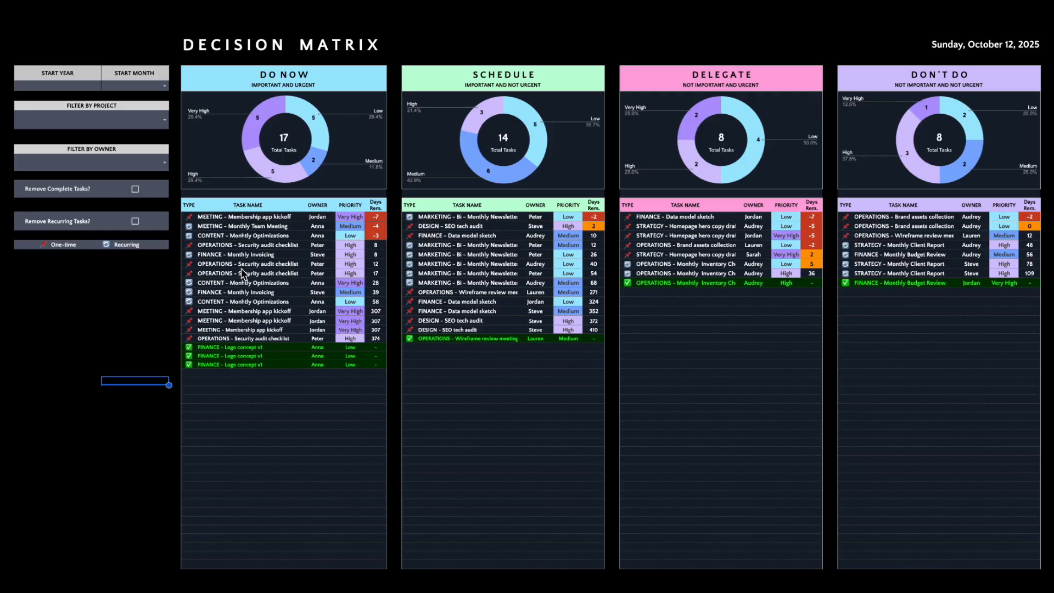
# - Look over the four Decision Matrix quadrants: Do Now, Schedule, Delegate and Don't Do
pyautogui.click(244, 79)
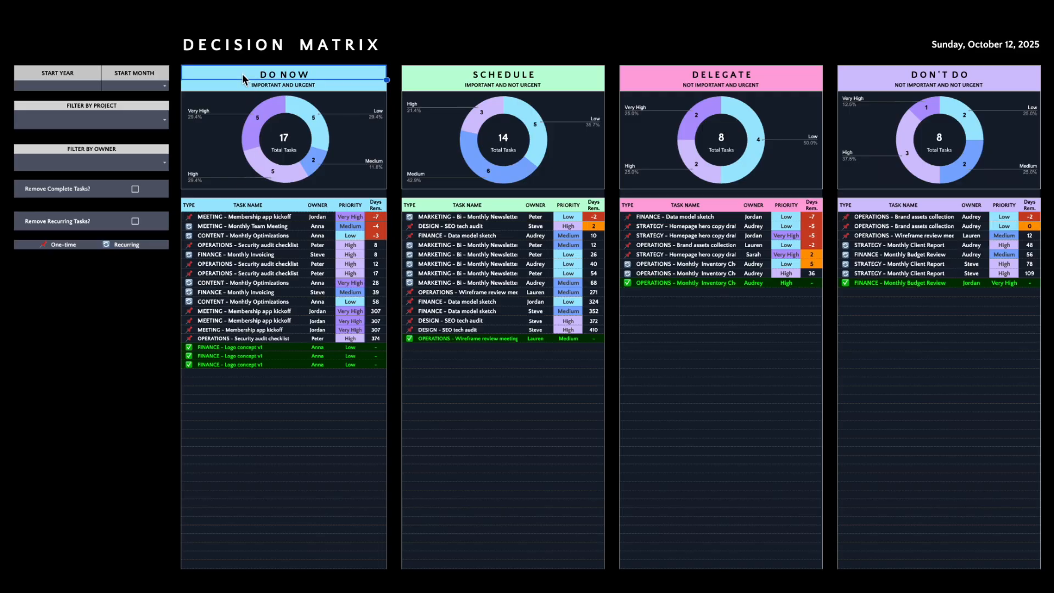
pyautogui.click(420, 69)
pyautogui.click(659, 73)
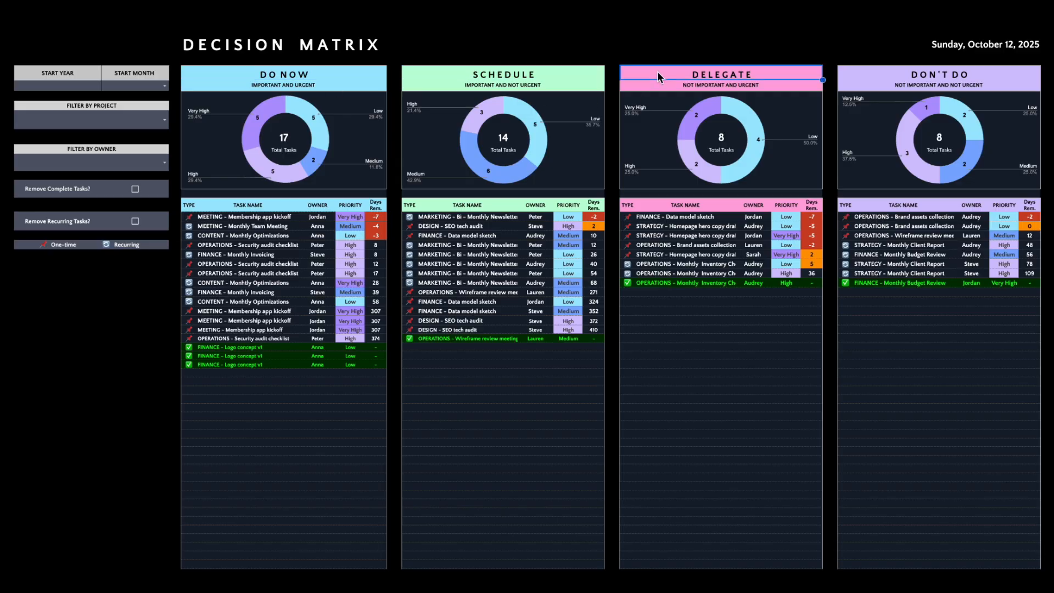
pyautogui.click(881, 73)
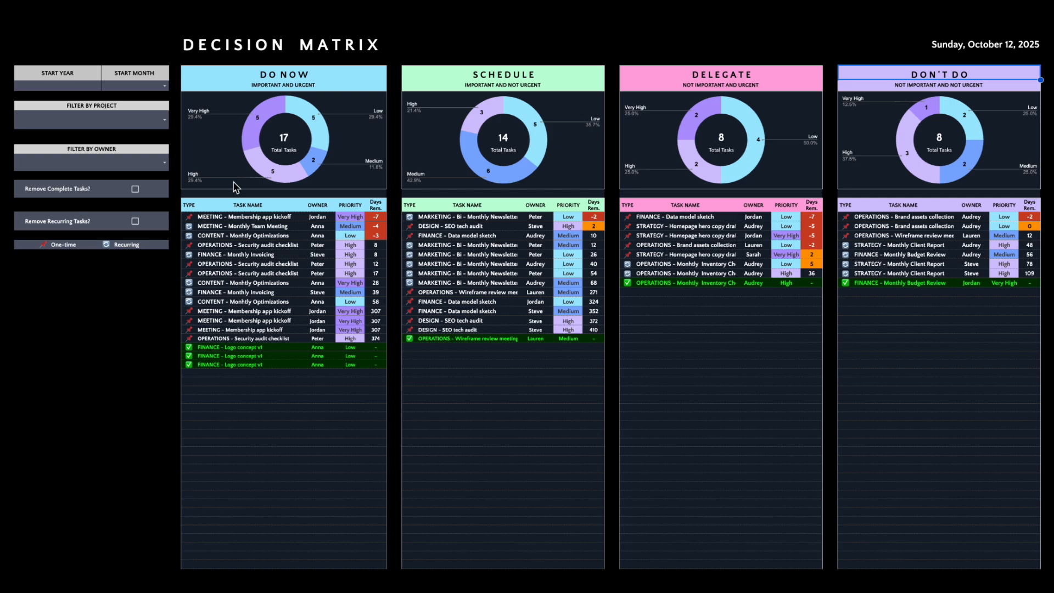
# - Read the importance and urgency definition under each of the four Decision Matrix quadrant headings
pyautogui.click(260, 87)
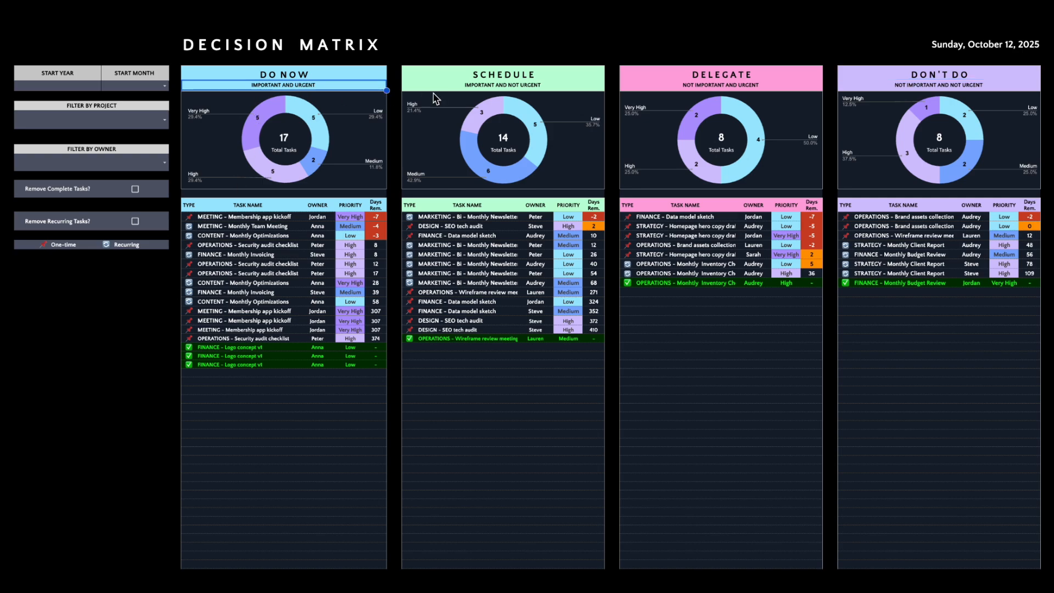
pyautogui.click(442, 88)
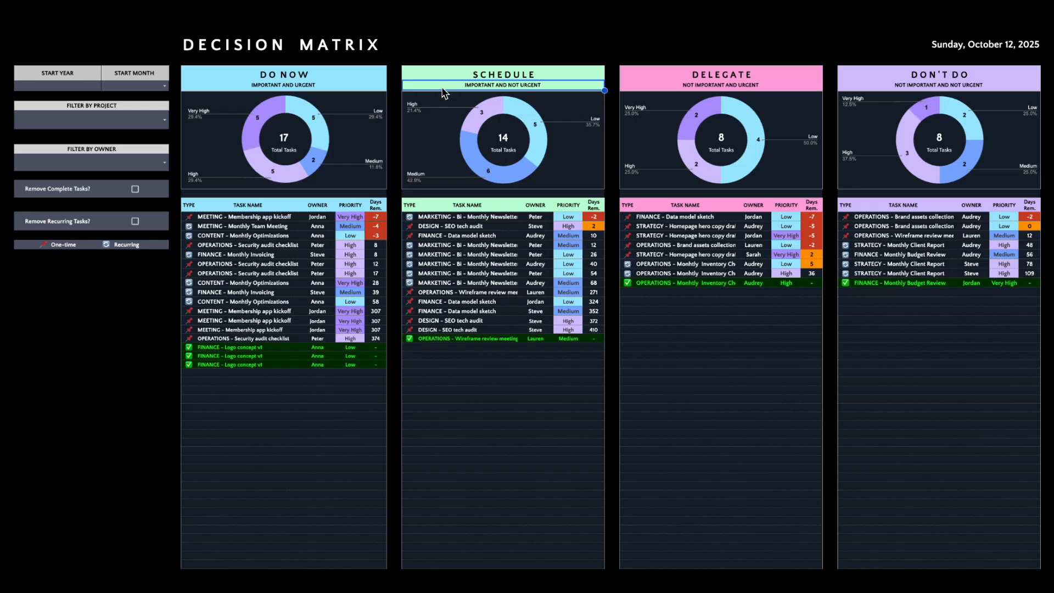
pyautogui.click(693, 90)
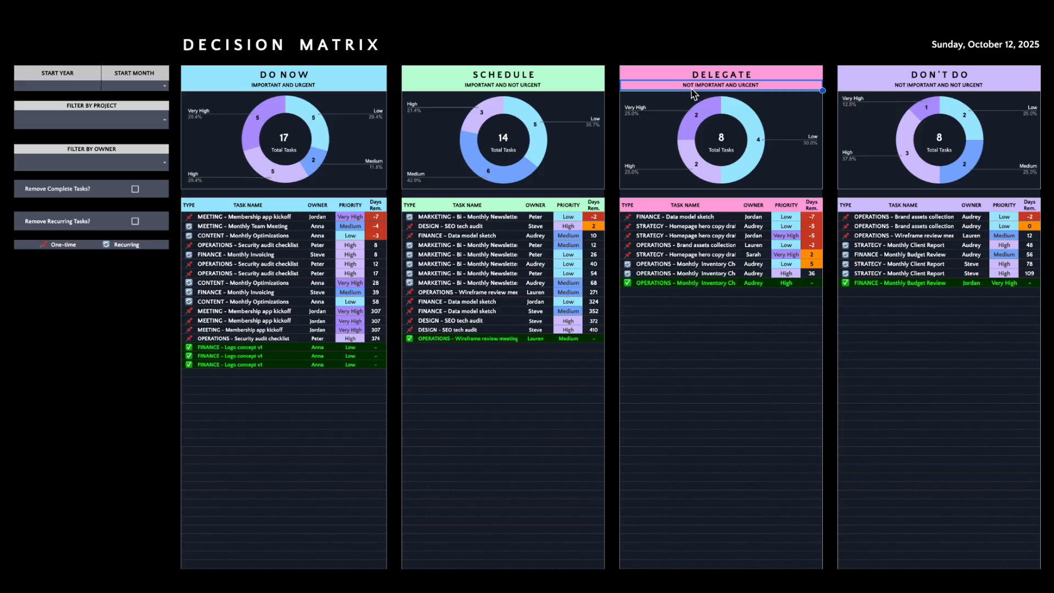
pyautogui.click(854, 88)
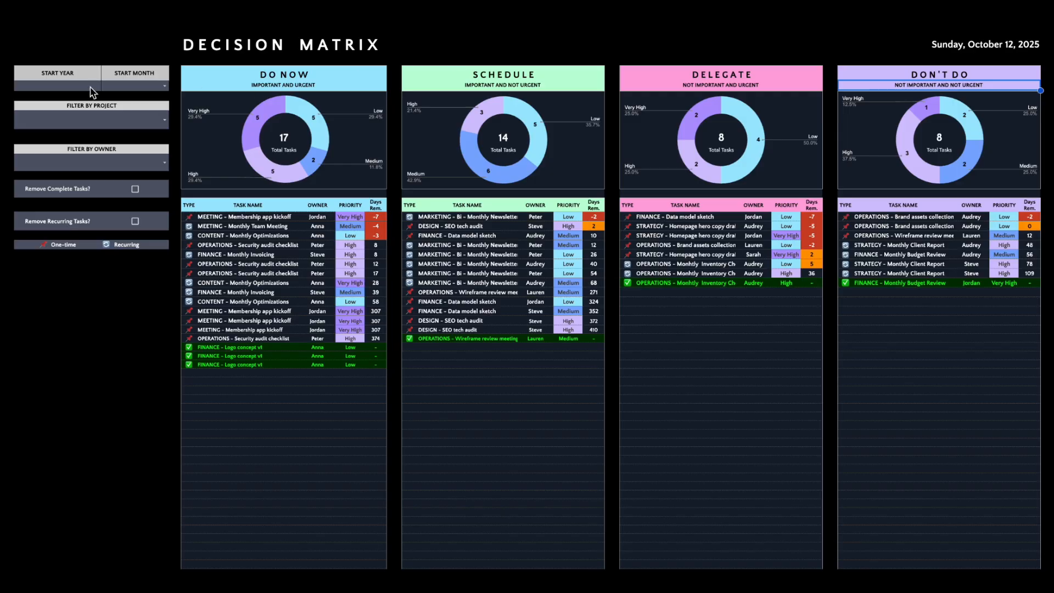
# - Set the Decision Matrix start year to 2025
pyautogui.click(35, 85)
pyautogui.write('2025')
pyautogui.press('Return')
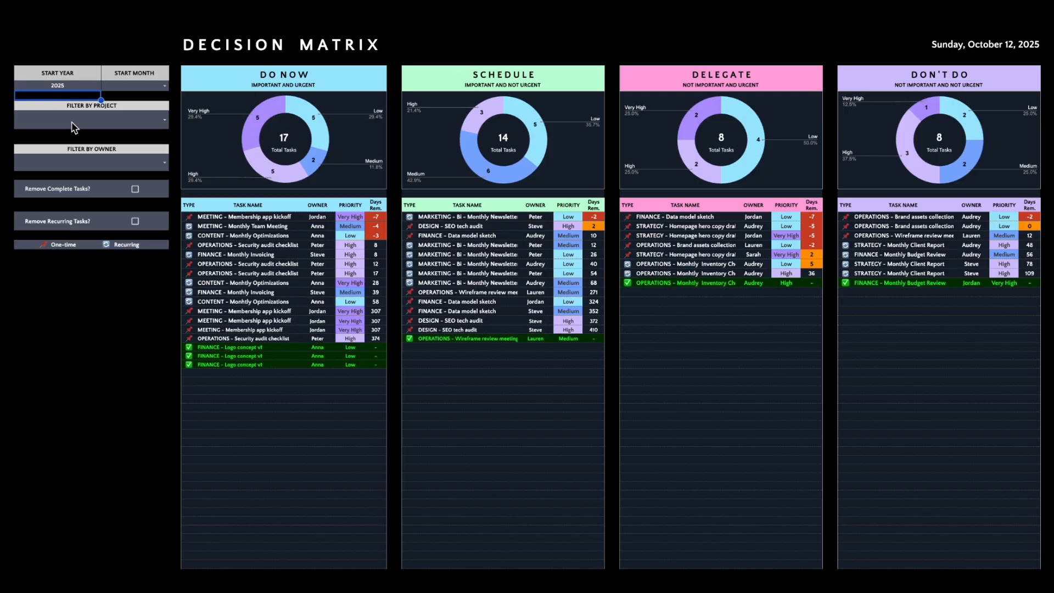
# - Filter the Decision Matrix by Project Horizons, and clear the project filter after viewing it
pyautogui.click(164, 126)
pyautogui.click(148, 157)
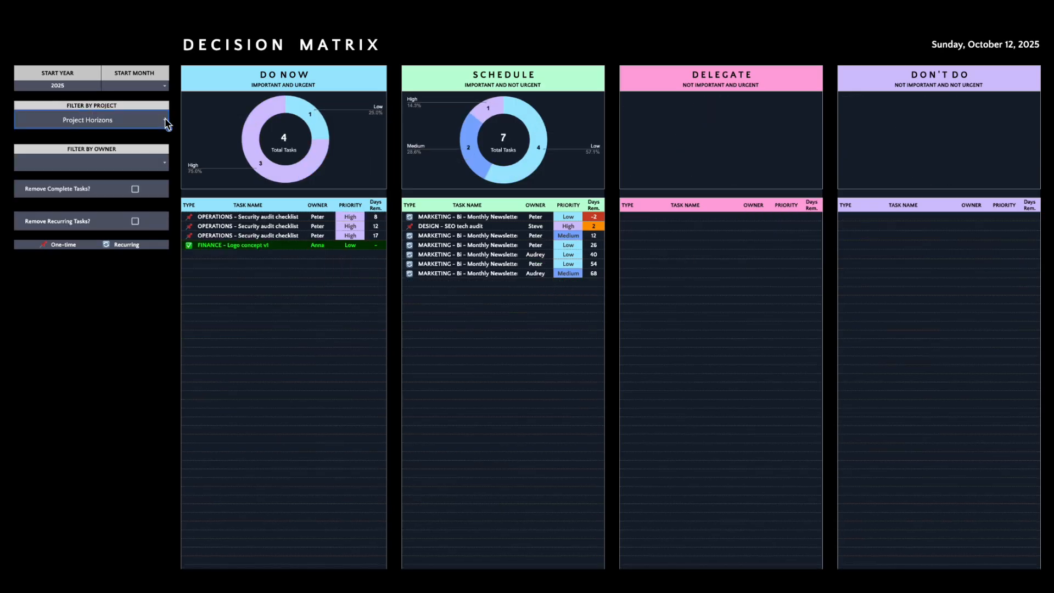
pyautogui.press('Delete')
# - Filter the Decision Matrix by the second owner listed, and clear the owner filter after viewing it
pyautogui.click(164, 162)
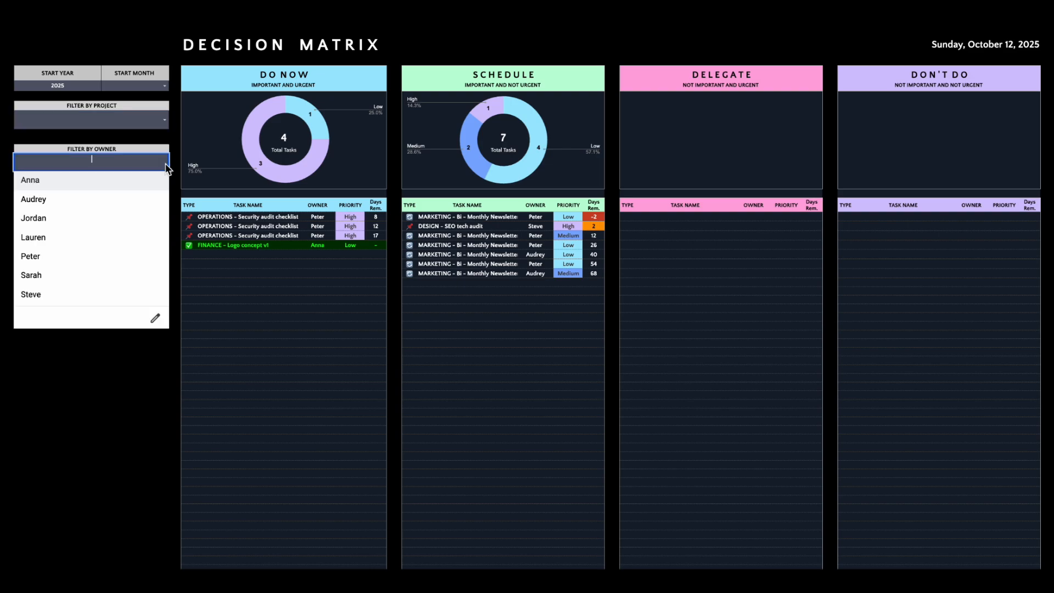
pyautogui.click(145, 200)
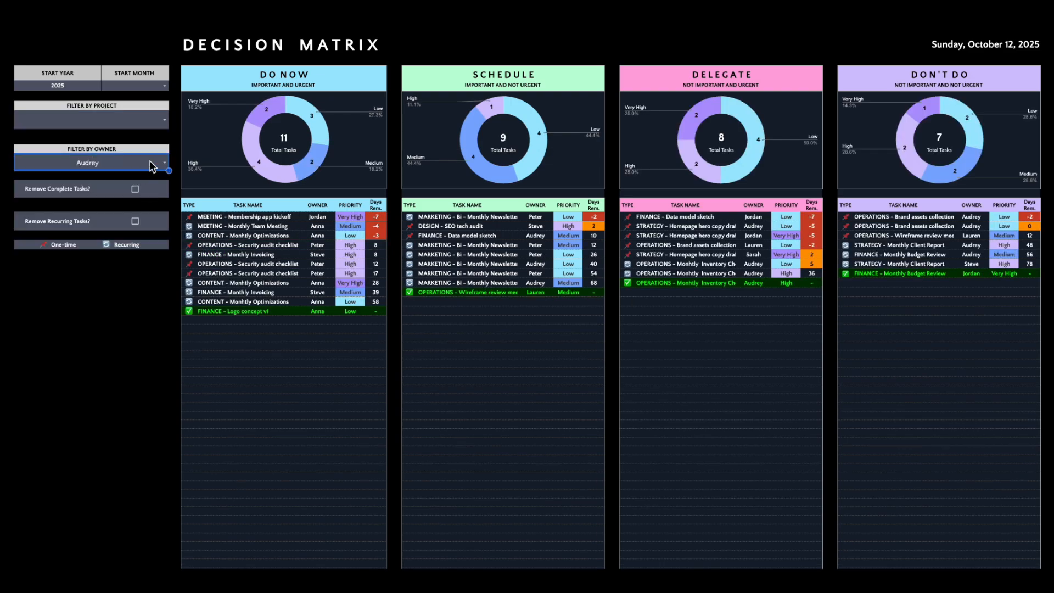
pyautogui.press('Delete')
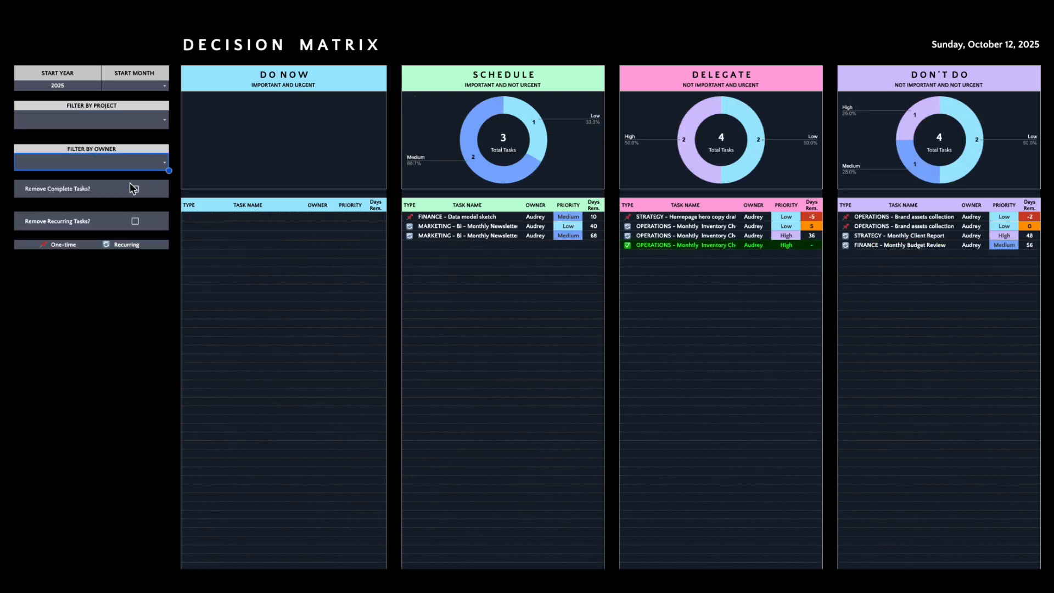
# - Turn on the option to remove complete tasks from the Decision Matrix
pyautogui.click(135, 191)
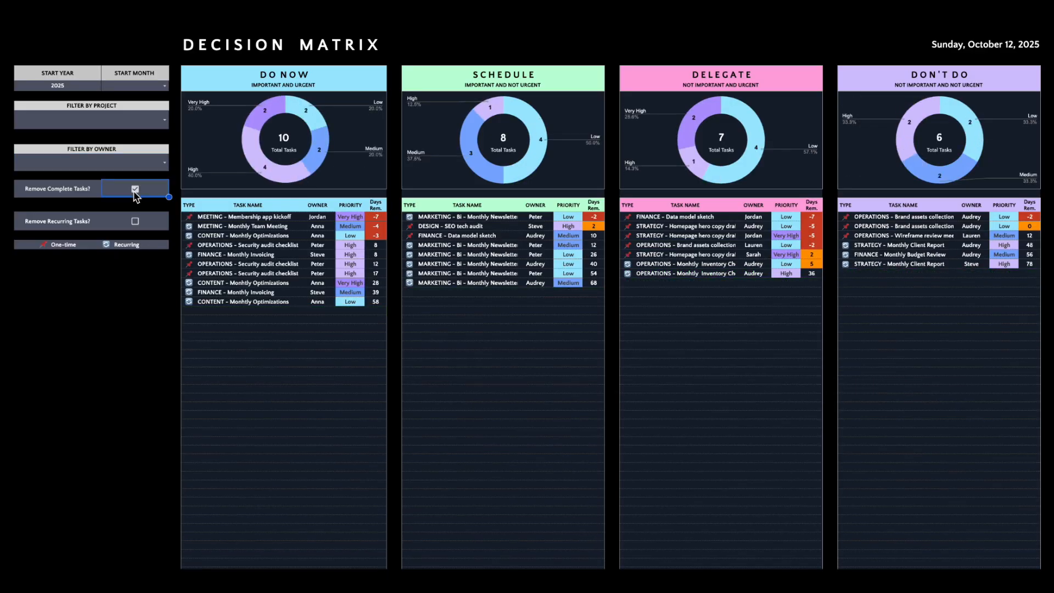
# - Turn on the option to remove recurring tasks from the Decision Matrix
pyautogui.click(135, 222)
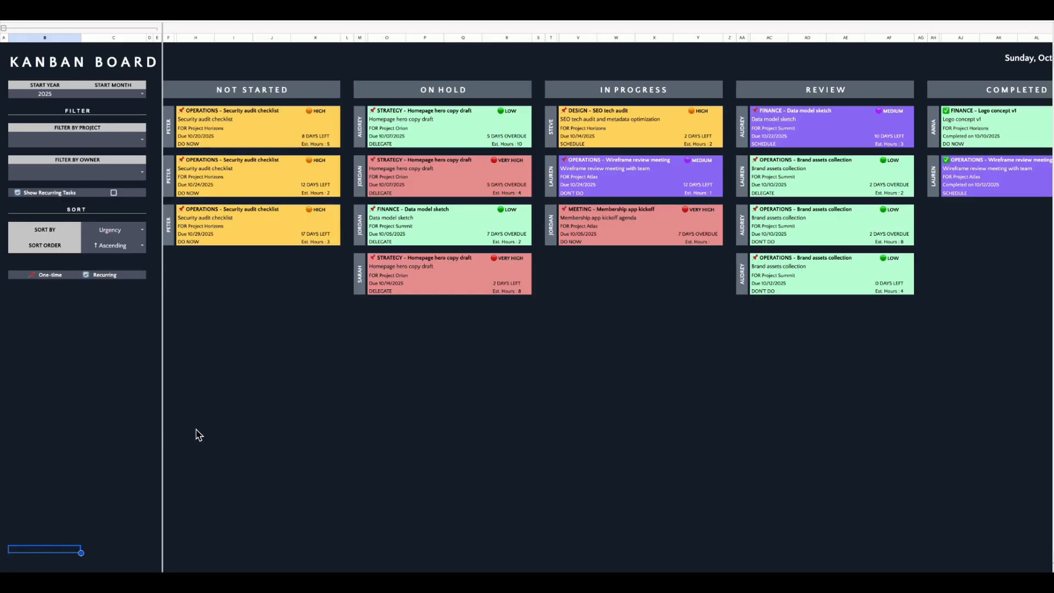
# - Examine the Kanban Board's status columns from Not Started through Completed and their task cards
pyautogui.hscroll(3, 199, 435)
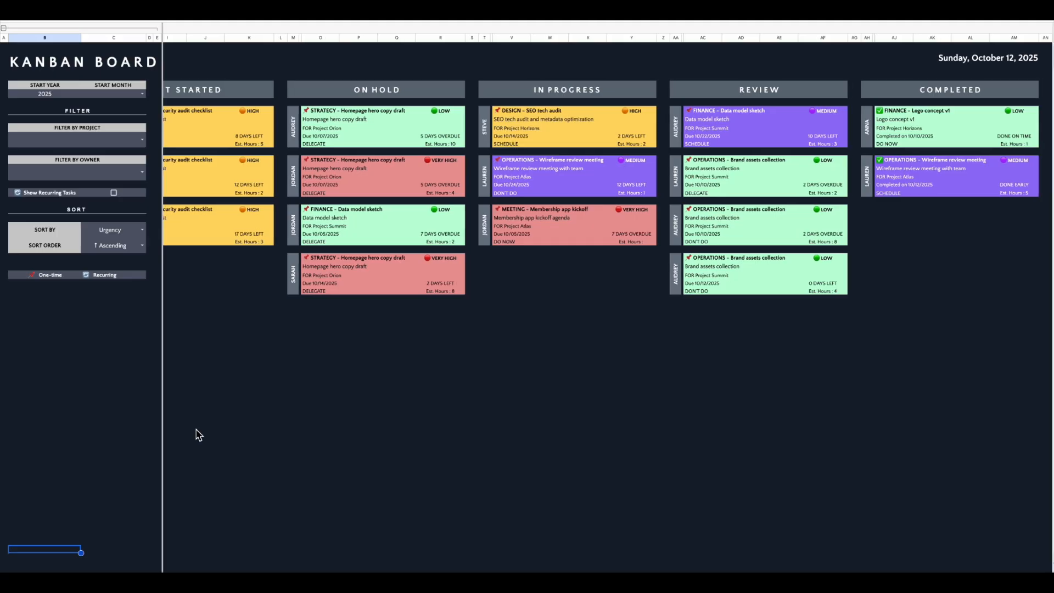
pyautogui.hscroll(-3, 199, 435)
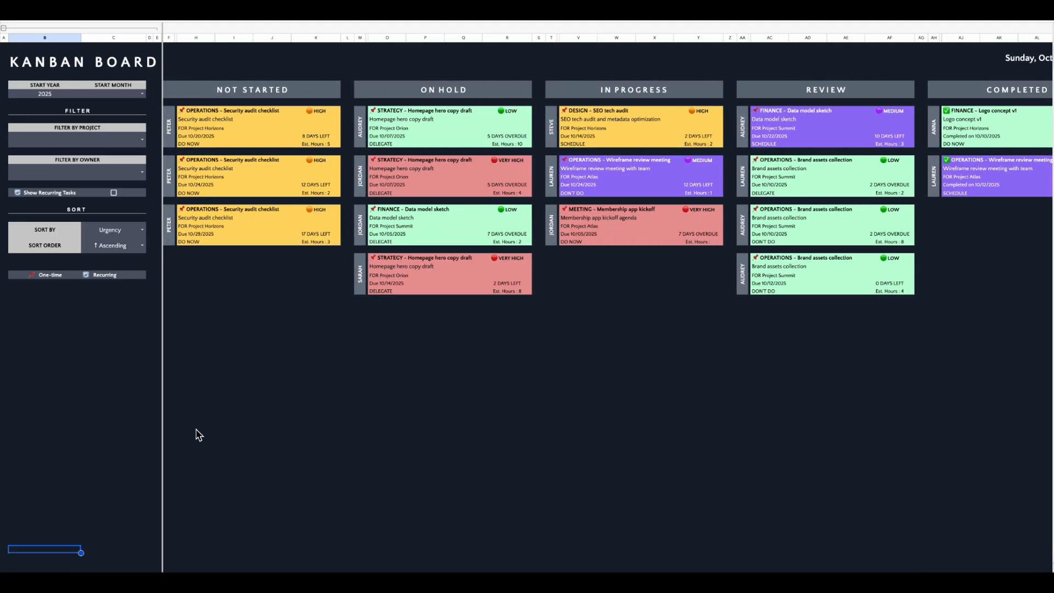
pyautogui.hscroll(3, 199, 435)
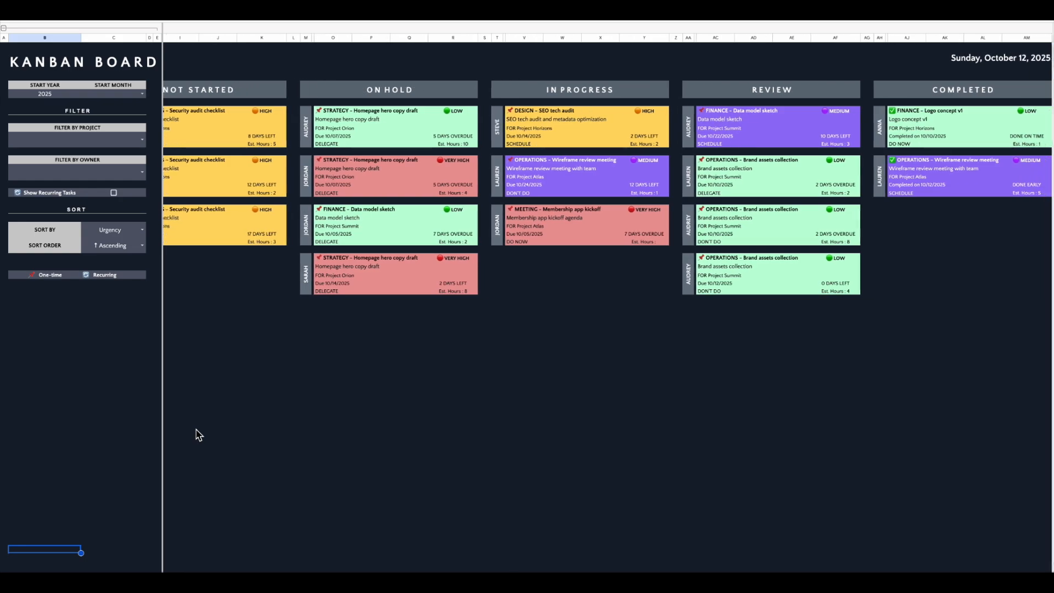
pyautogui.hscroll(-3, 199, 435)
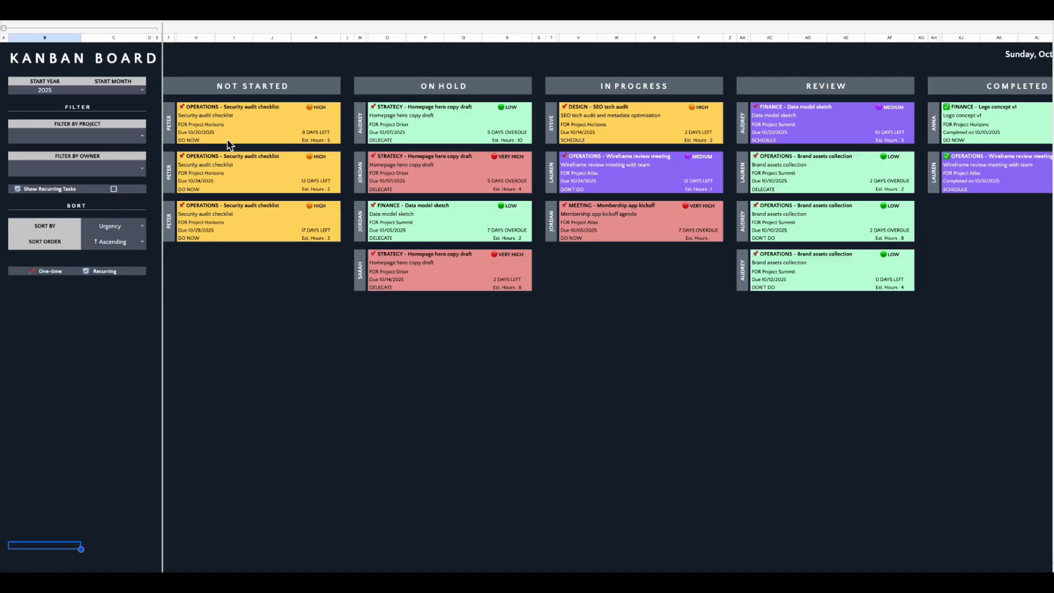
pyautogui.click(330, 87)
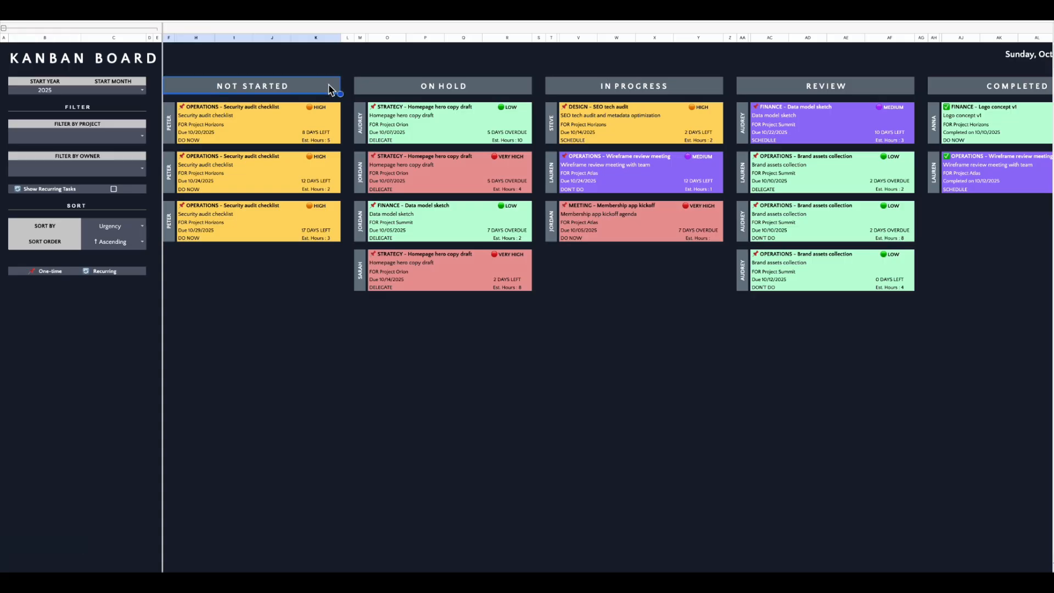
pyautogui.click(398, 94)
pyautogui.click(560, 92)
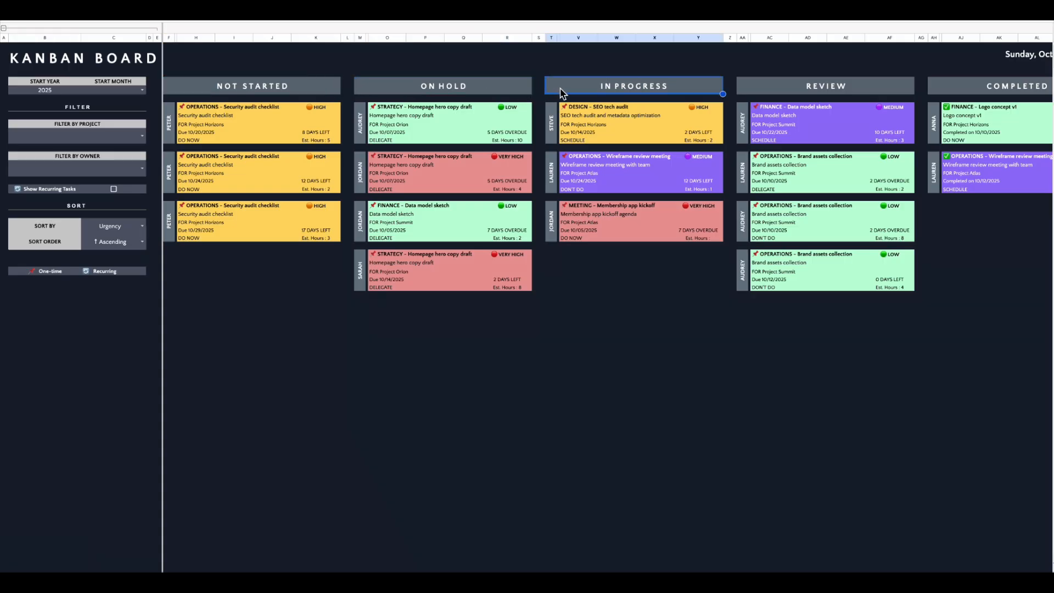
pyautogui.click(762, 86)
pyautogui.click(888, 86)
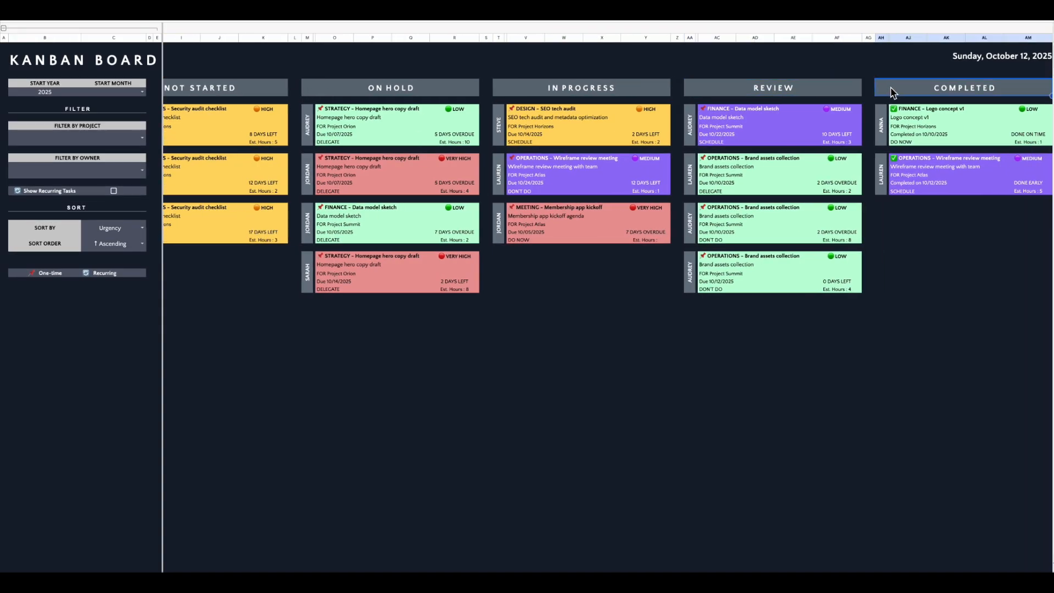
pyautogui.hscroll(-3, 802, 103)
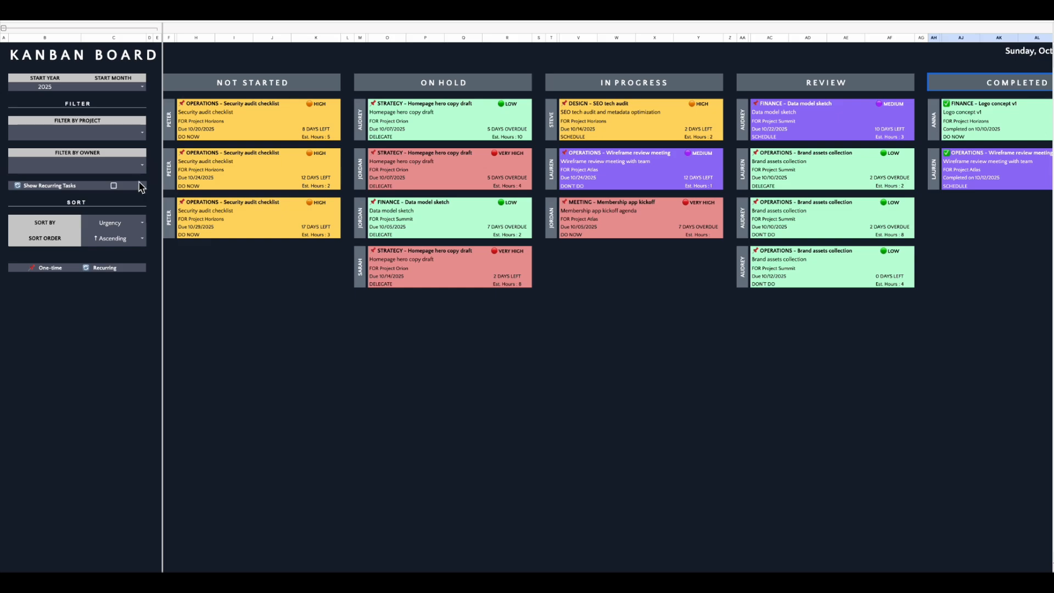
# - Filter the Kanban Board by Project Horizons, and clear the project filter after viewing it
pyautogui.click(142, 133)
pyautogui.click(124, 171)
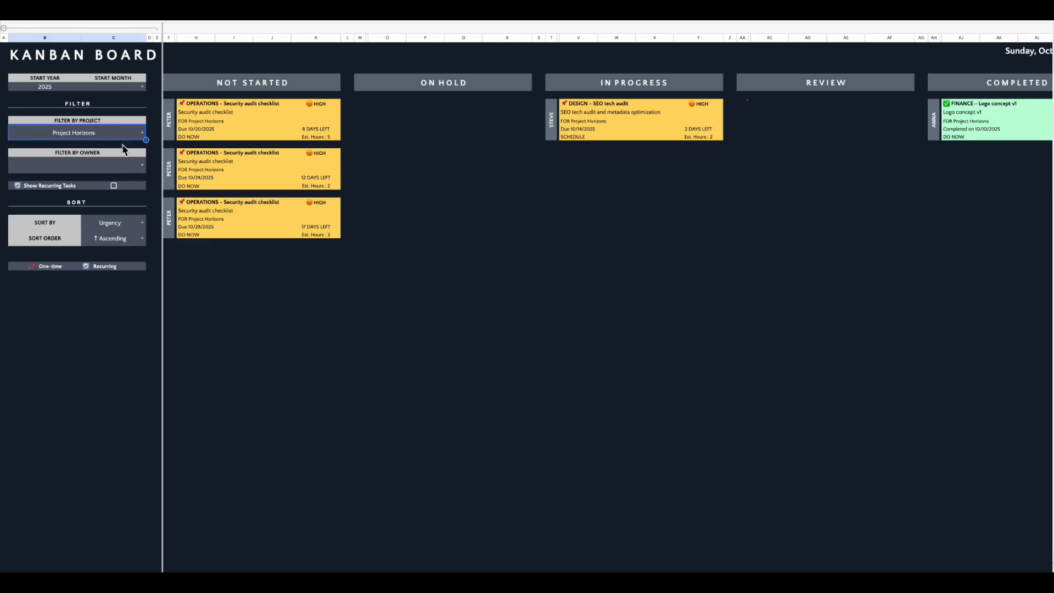
pyautogui.press('Delete')
# - Filter the Kanban Board by the third owner listed, and clear the owner filter after viewing it
pyautogui.click(143, 164)
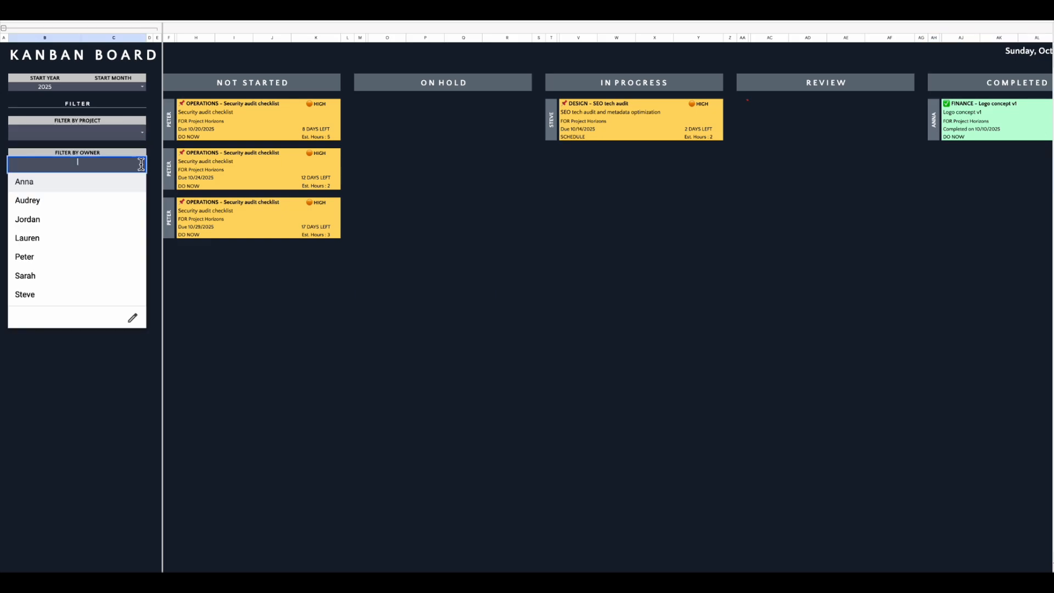
pyautogui.click(113, 224)
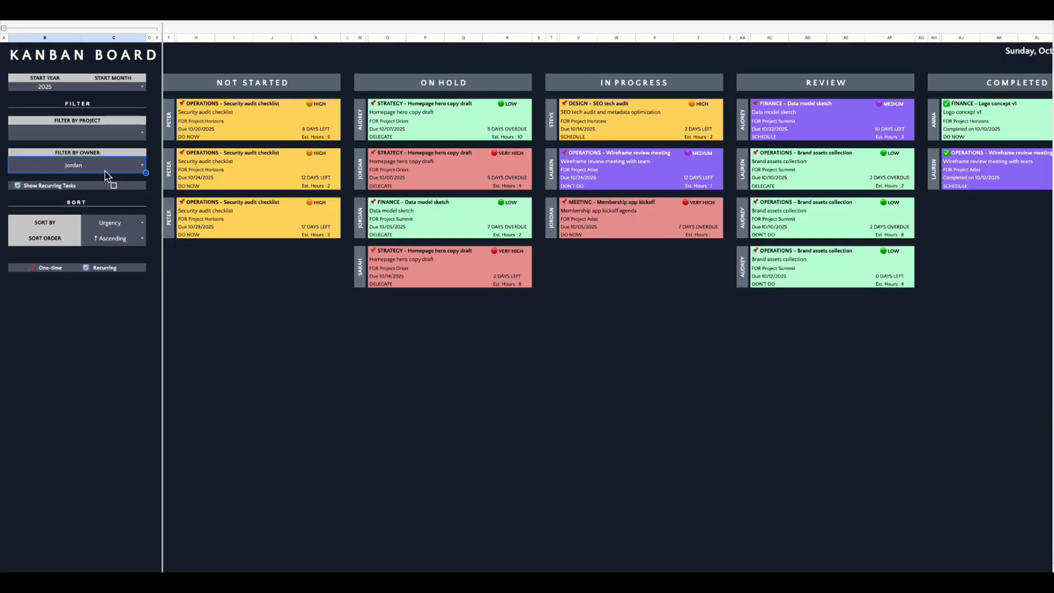
pyautogui.press('Delete')
# - Preview the recurring task cards on the Kanban Board, and hide them again
pyautogui.click(114, 185)
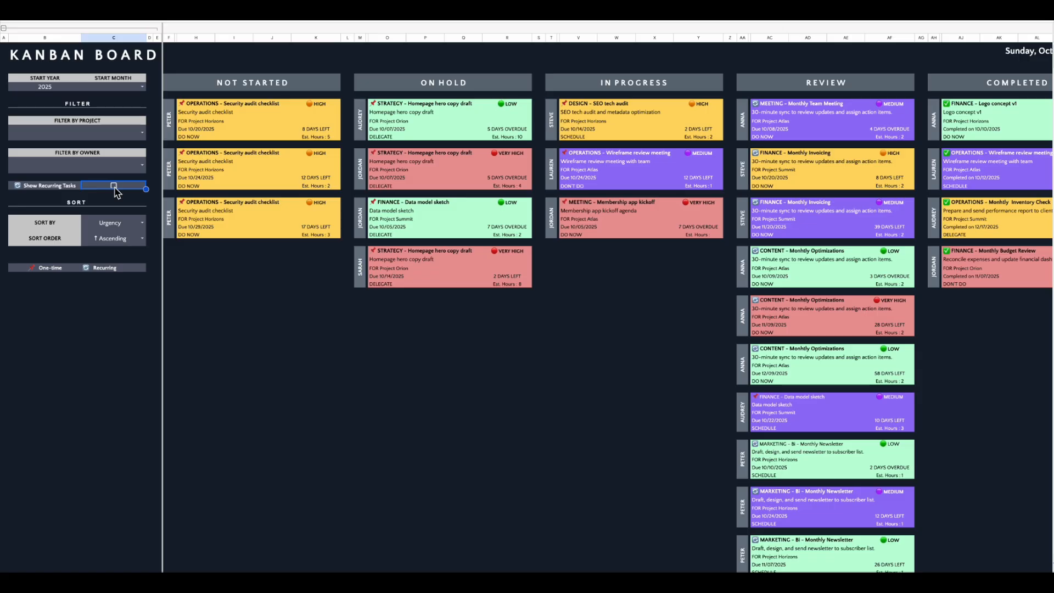
# - Sort the Kanban Board by Priority in descending order
pyautogui.click(141, 227)
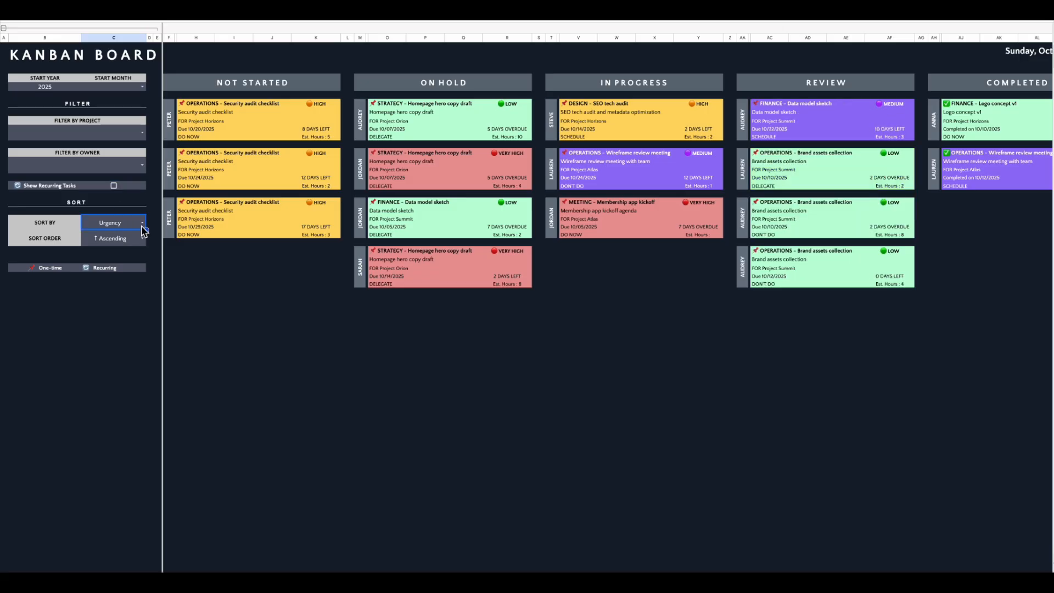
pyautogui.click(141, 223)
pyautogui.click(104, 256)
pyautogui.click(141, 238)
pyautogui.click(142, 238)
pyautogui.click(134, 280)
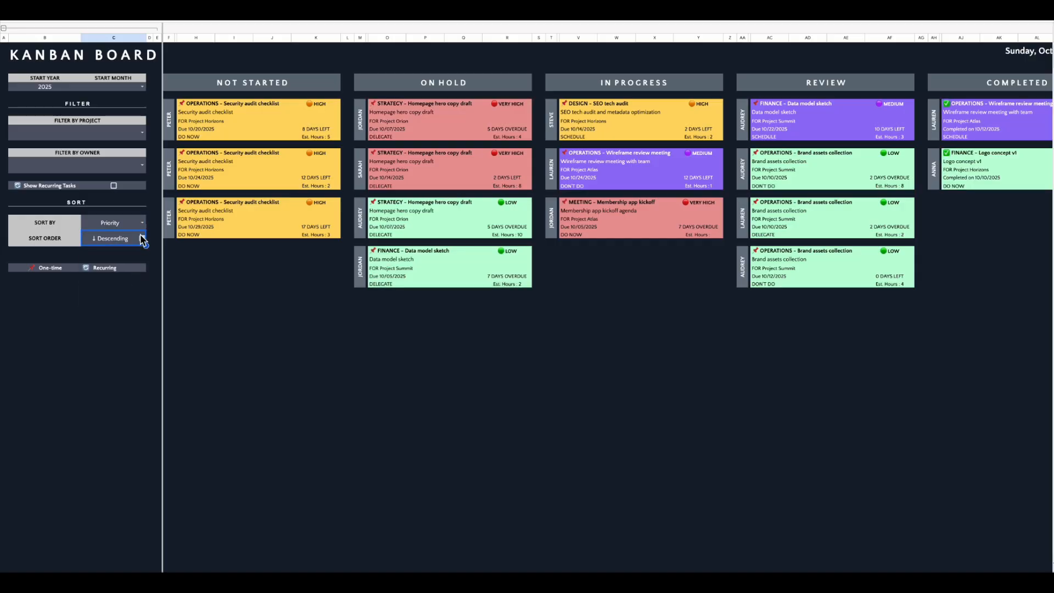
# - Preview the Kanban Board sorted by Owner, and set the final sorting to Project
pyautogui.click(142, 223)
pyautogui.click(120, 294)
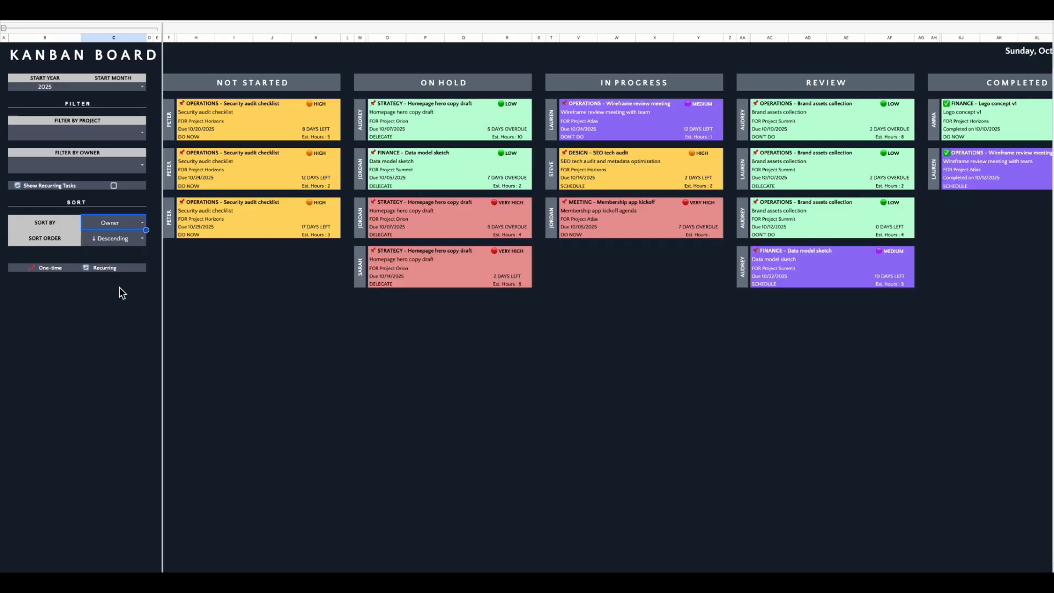
pyautogui.click(142, 223)
pyautogui.click(123, 313)
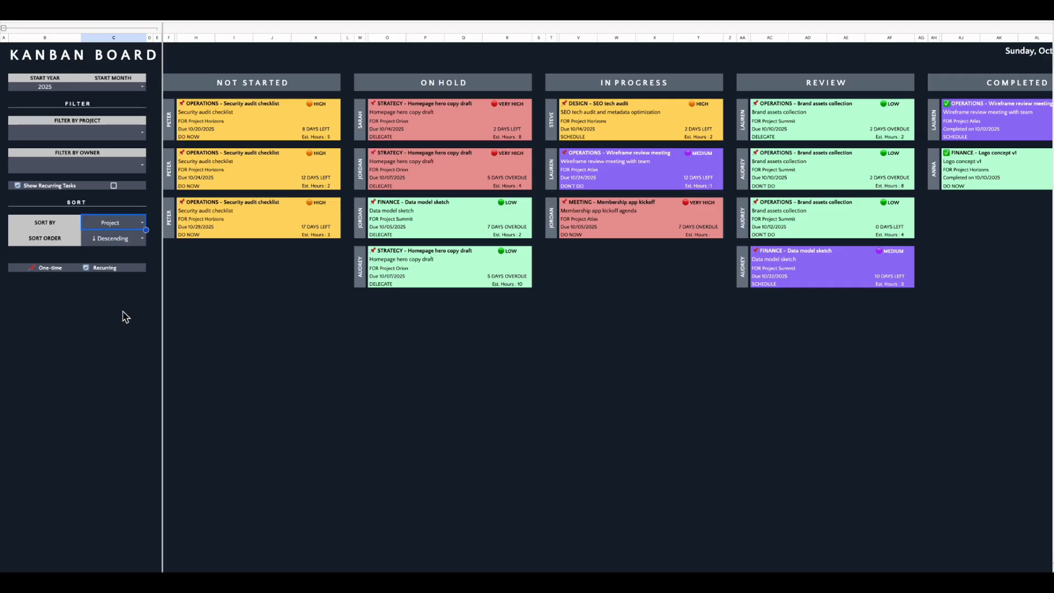
# - Show recurring tasks on the Kanban Board, and collapse and re-expand the column group holding the filter and sort controls
pyautogui.click(114, 186)
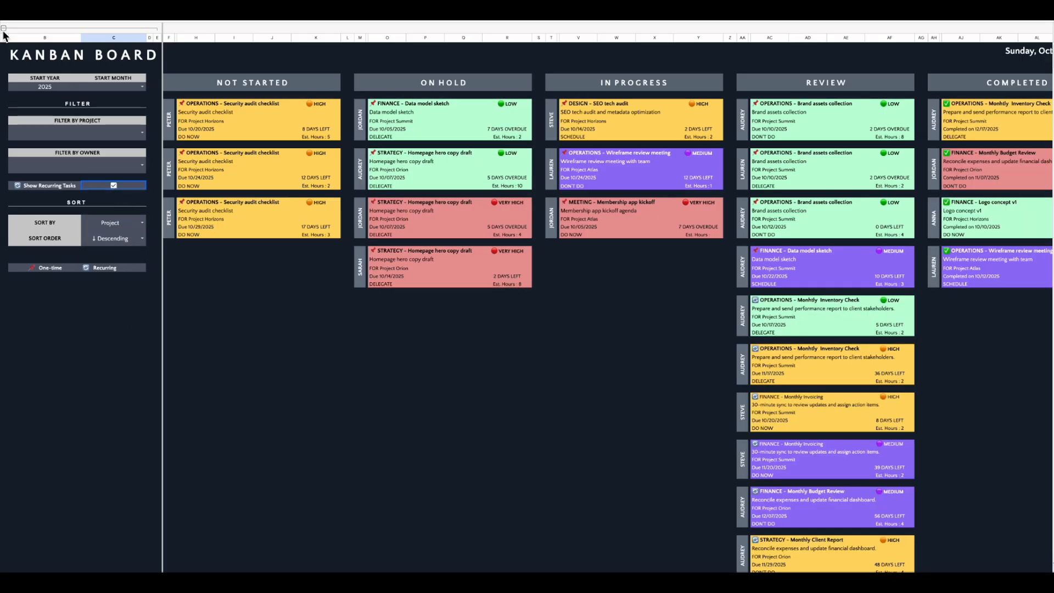
pyautogui.click(4, 28)
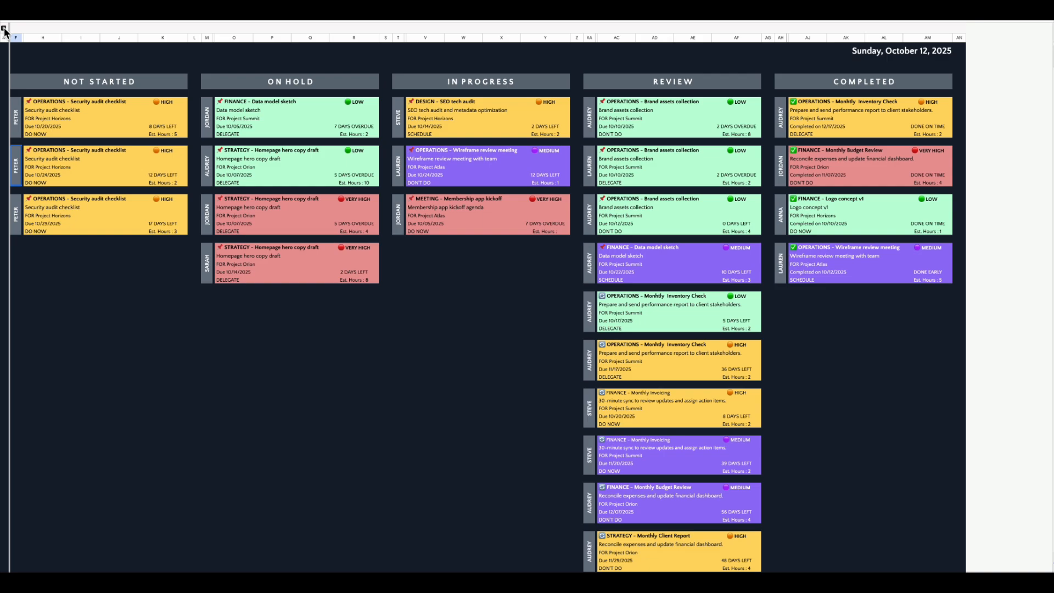
pyautogui.click(4, 28)
pyautogui.click(49, 339)
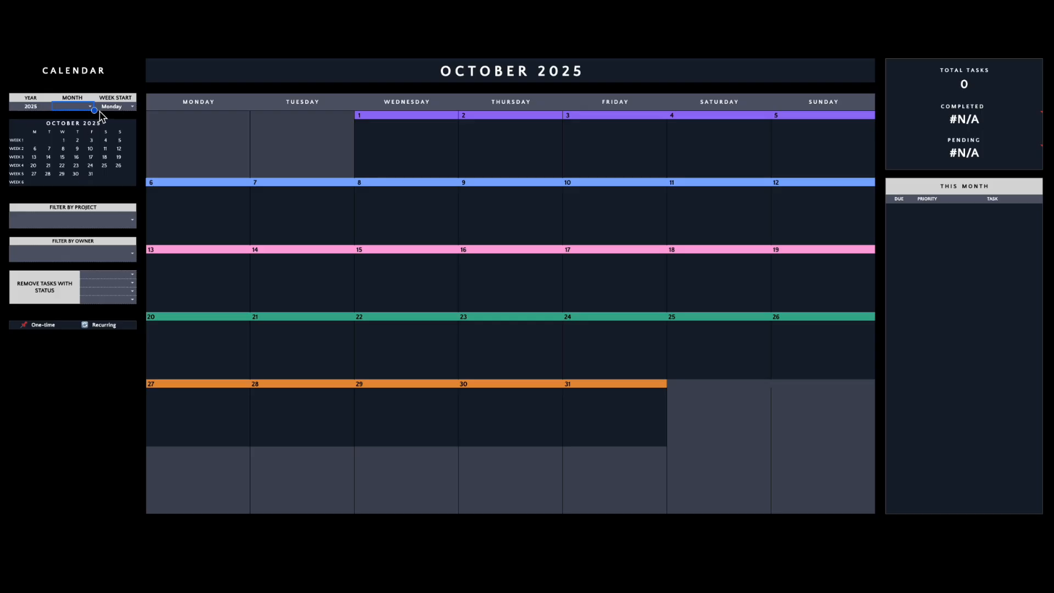
# - Set the Calendar to the month of October with weeks starting on Sunday
pyautogui.click(91, 107)
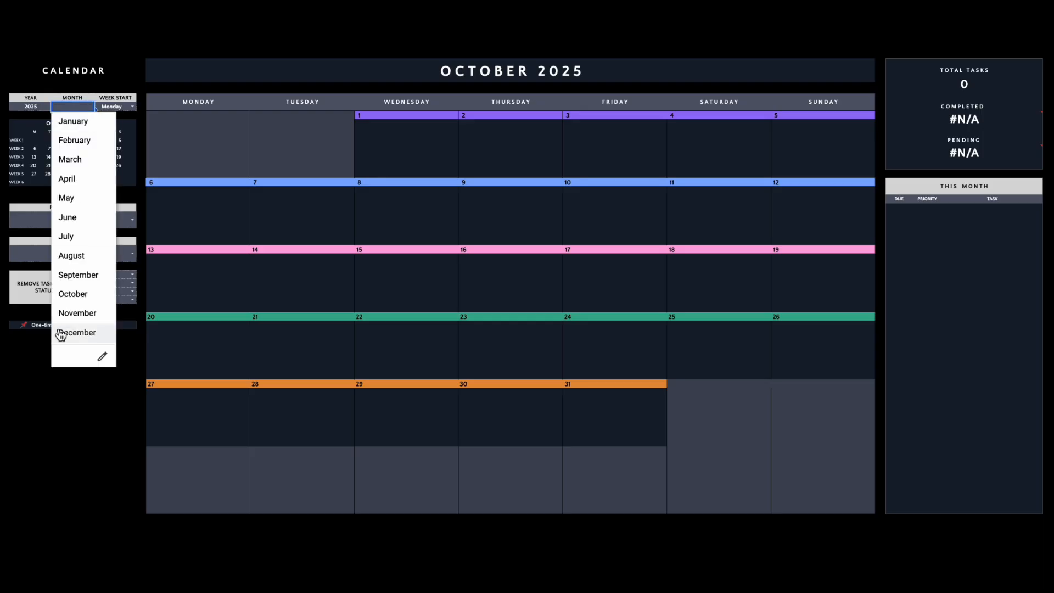
pyautogui.click(65, 296)
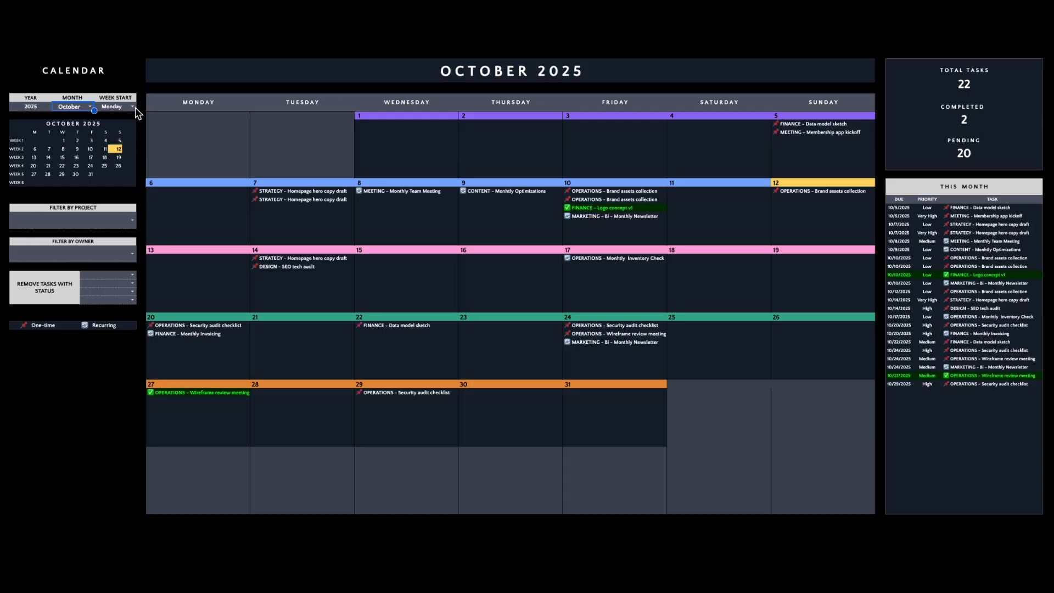
pyautogui.click(135, 108)
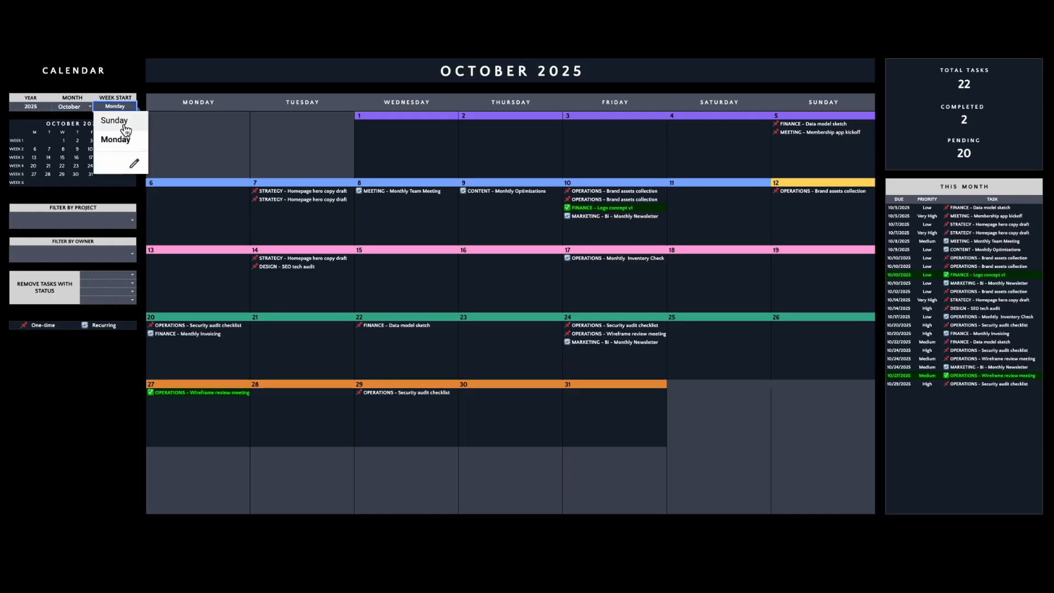
pyautogui.click(125, 126)
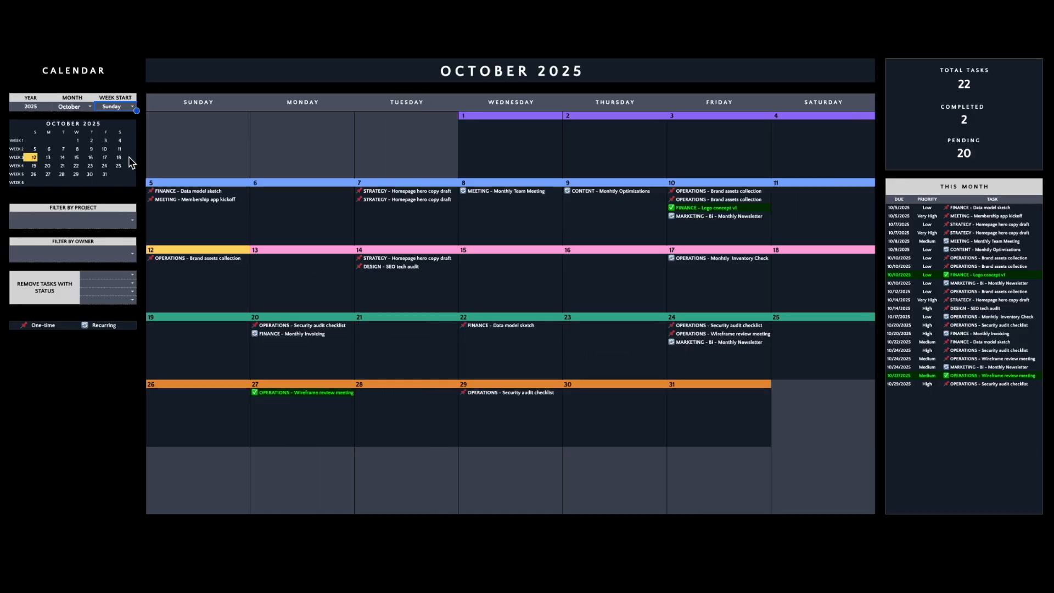
# - Filter the Calendar by Project Horizons, and clear the project filter after viewing it
pyautogui.click(130, 221)
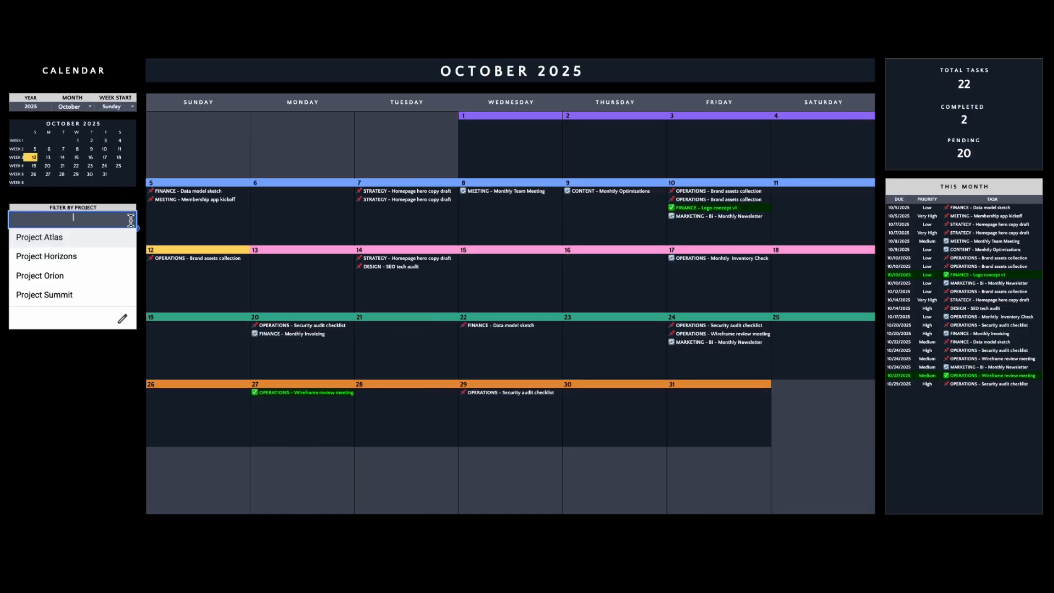
pyautogui.click(118, 261)
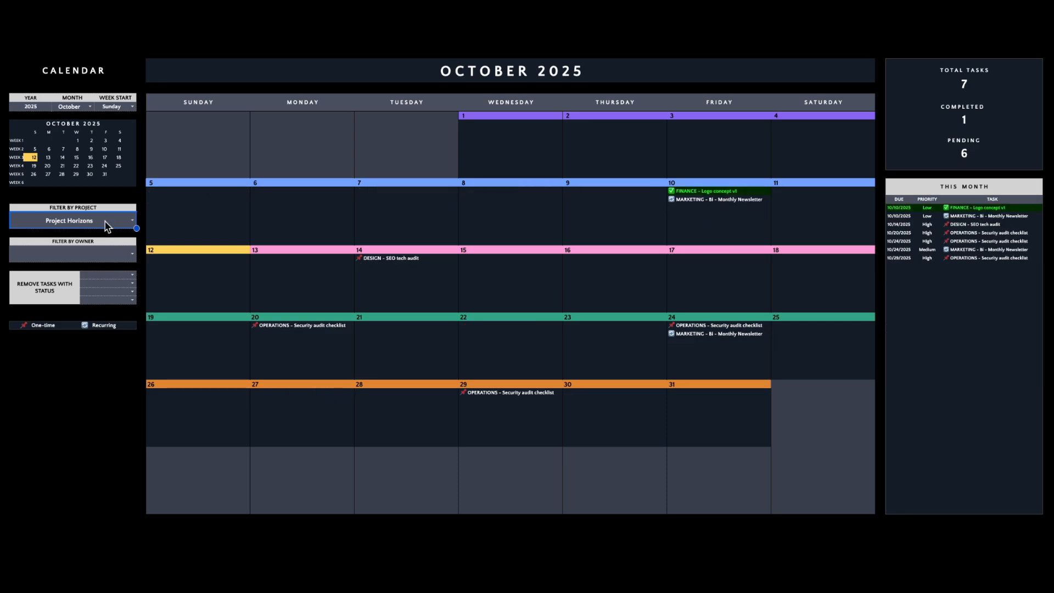
pyautogui.press('Delete')
# - Filter the Calendar by the fourth owner listed, and clear the owner filter after viewing it
pyautogui.click(132, 255)
pyautogui.click(111, 330)
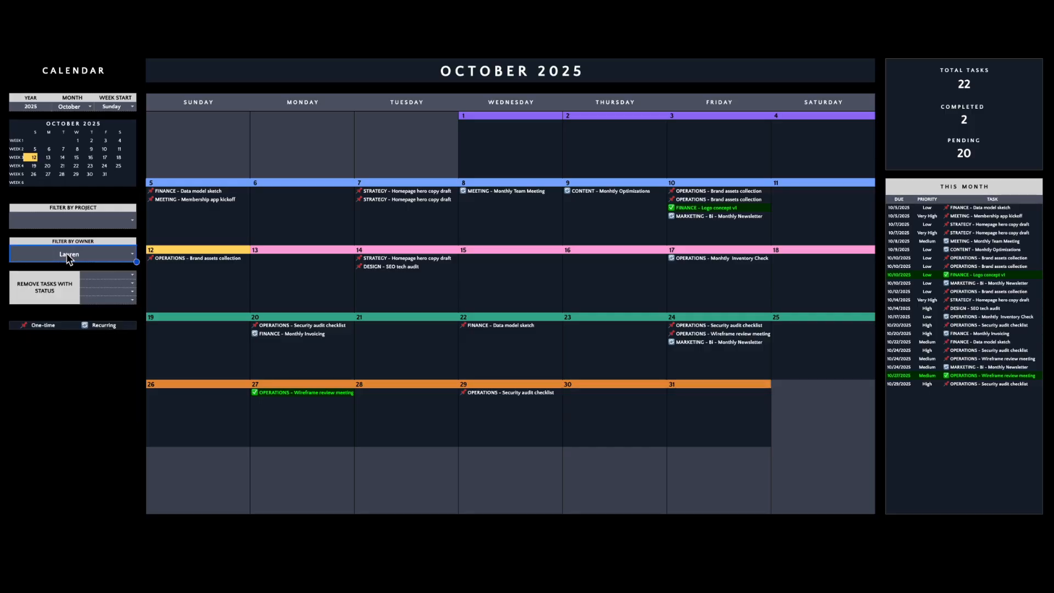
pyautogui.press('Delete')
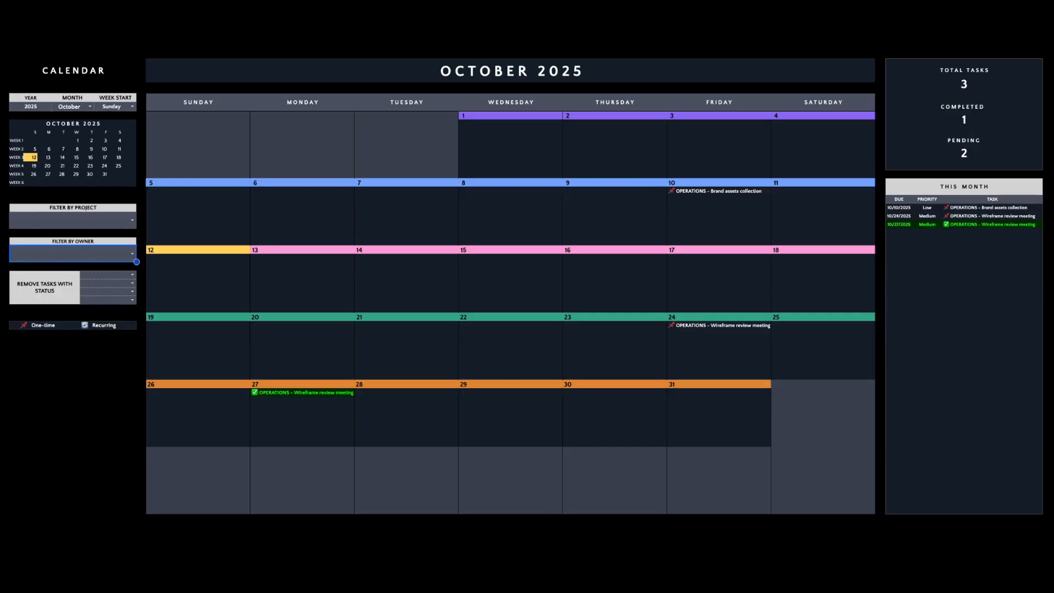
# - Remove tasks with the statuses Completed and On Hold from the Calendar
pyautogui.click(132, 275)
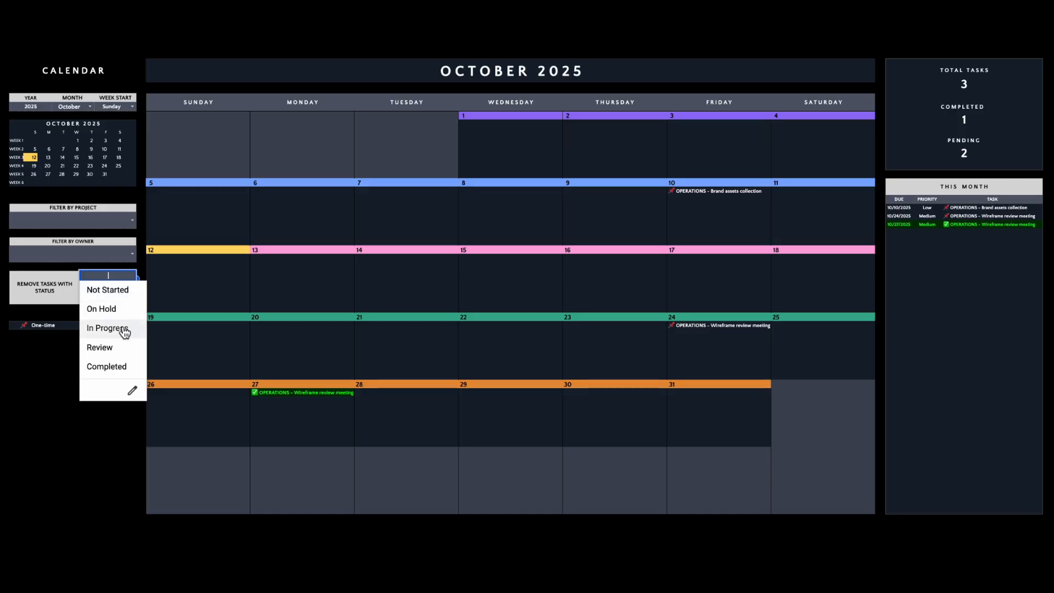
pyautogui.click(121, 368)
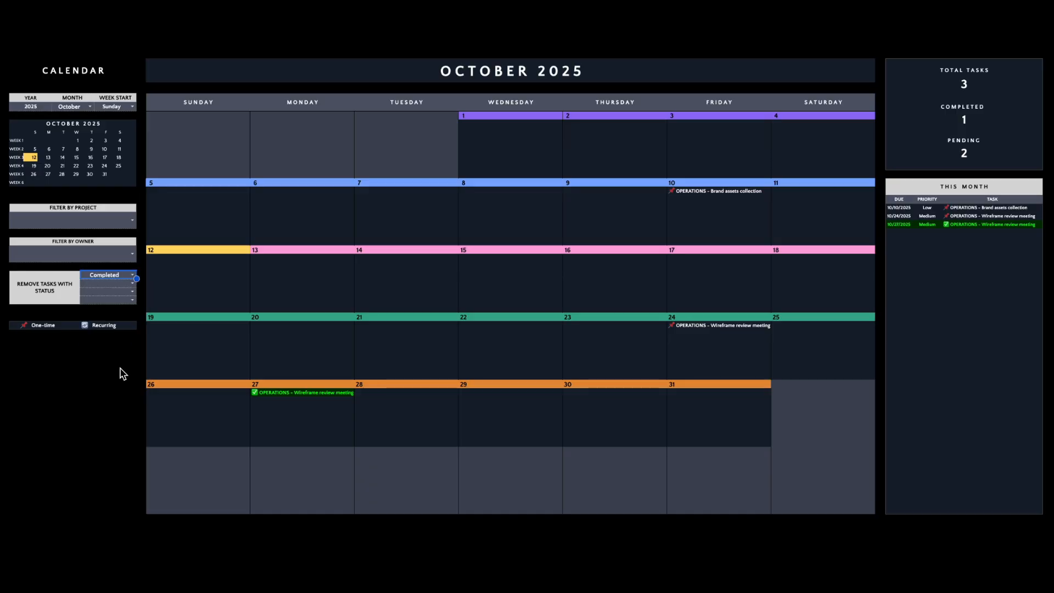
pyautogui.click(133, 283)
pyautogui.click(130, 316)
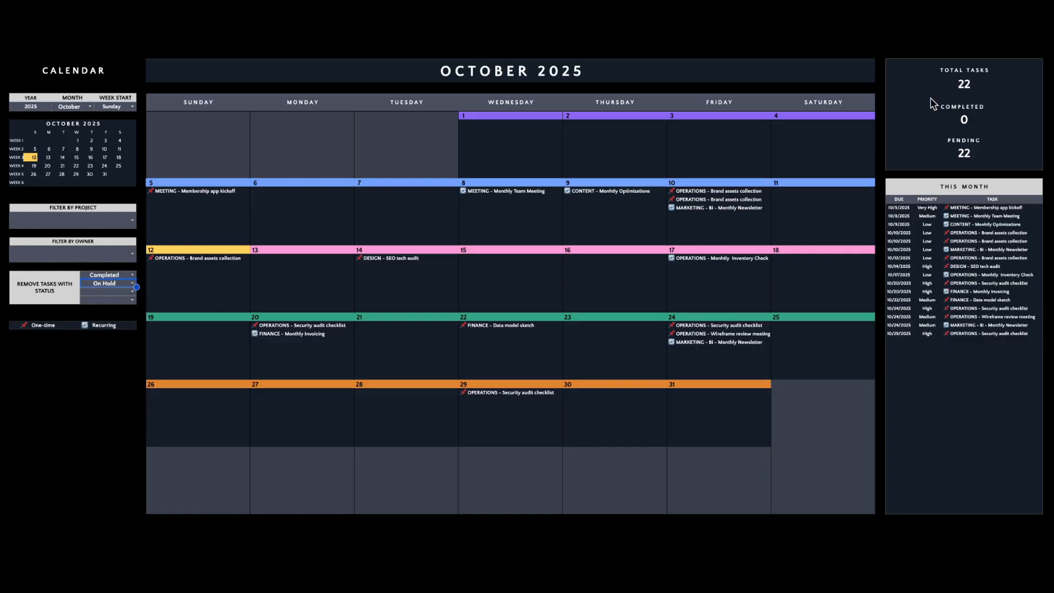
# - Highlight the Calendar's task totals and the This Month task list to examine them
pyautogui.moveTo(902, 70); pyautogui.dragTo(909, 169)
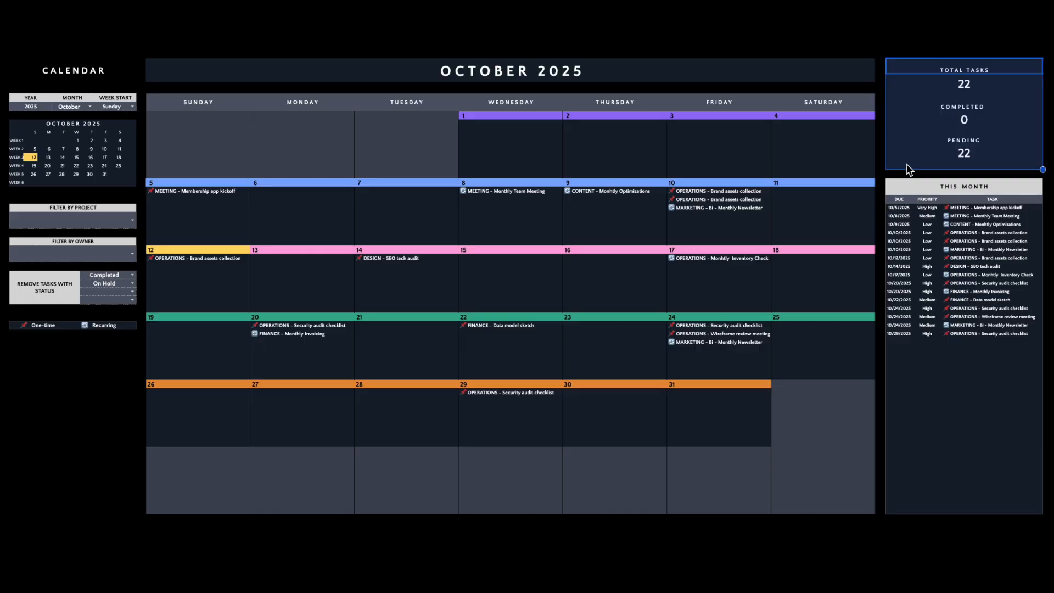
pyautogui.click(903, 208)
pyautogui.keyDown('shift'); pyautogui.click(1007, 513); pyautogui.keyUp('shift')
pyautogui.click(118, 367)
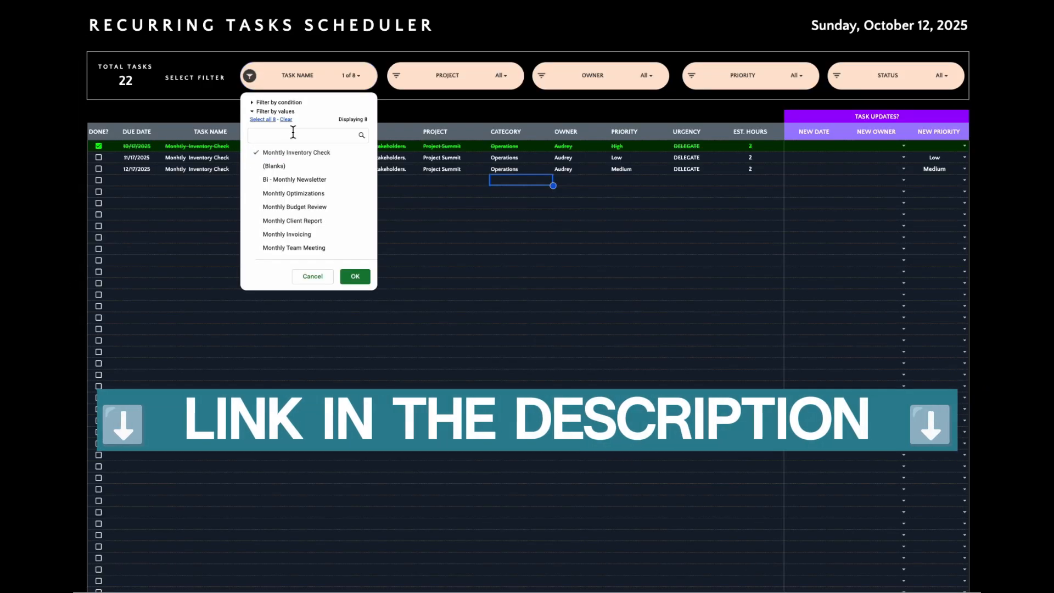
# - Reset the task name filter in the Recurring Tasks Scheduler to all tasks, and filter it to only Monhtly Optimizations
pyautogui.click(265, 119)
pyautogui.click(354, 276)
pyautogui.click(254, 79)
pyautogui.click(289, 120)
pyautogui.click(275, 196)
pyautogui.click(354, 276)
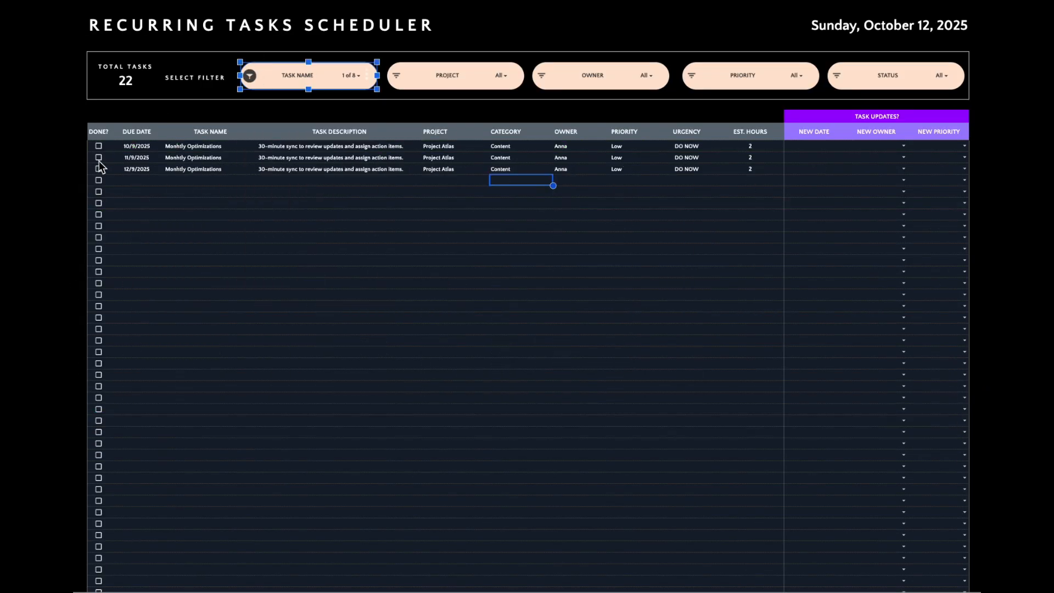
# - Mark the 11/9/2025 Monhtly Optimizations task as done, and set the task name filter back to all tasks
pyautogui.click(98, 158)
pyautogui.click(250, 75)
pyautogui.click(265, 119)
pyautogui.click(354, 277)
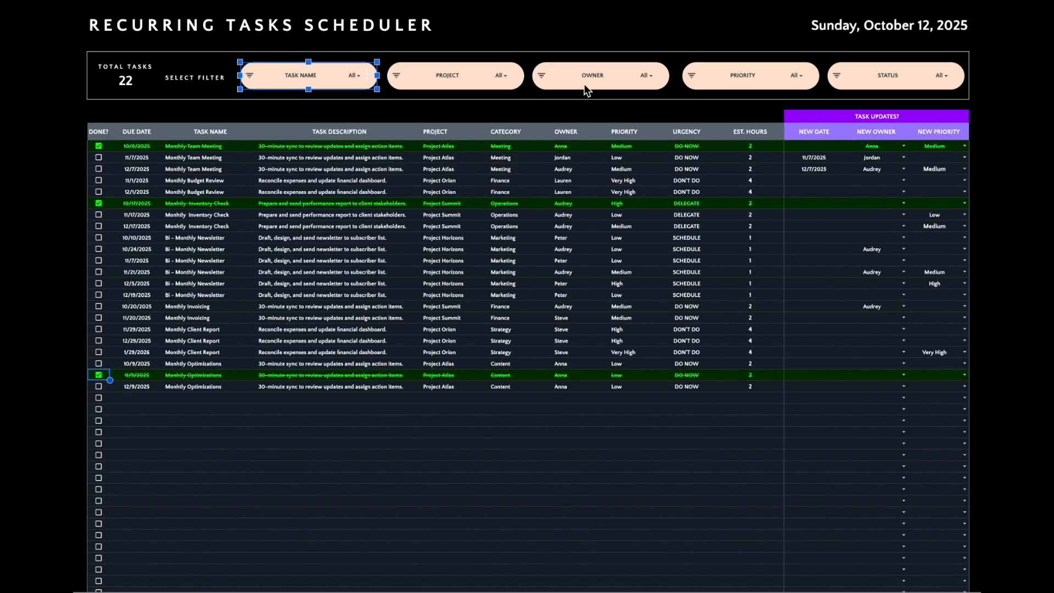
# - Filter the Recurring Tasks Scheduler by owner, and reset the owner filter to all owners
pyautogui.click(541, 75)
pyautogui.click(577, 119)
pyautogui.click(564, 165)
pyautogui.click(647, 262)
pyautogui.click(543, 78)
pyautogui.click(555, 119)
pyautogui.click(647, 262)
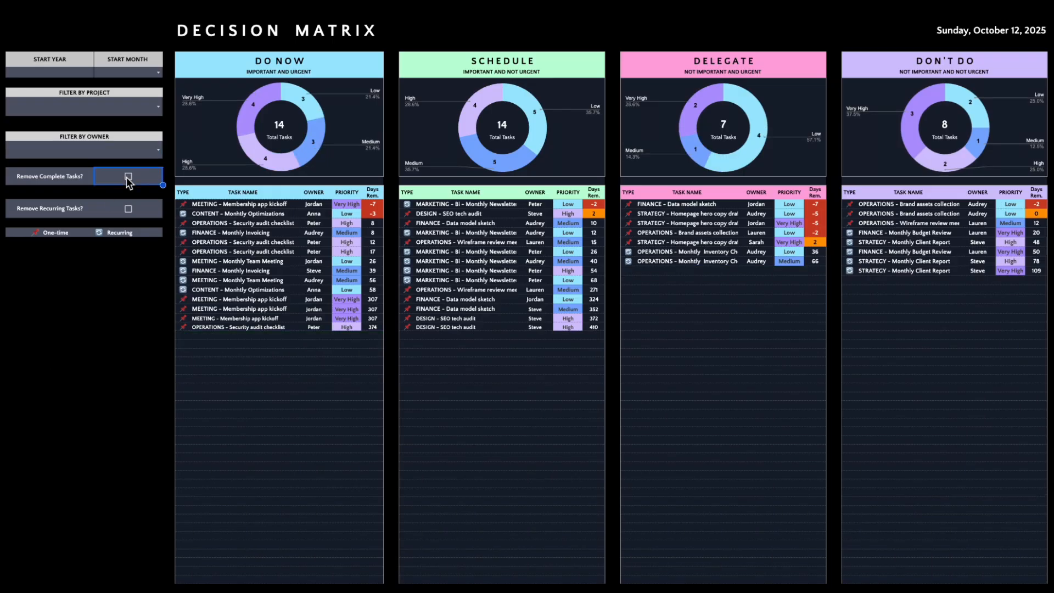
# - Try removing recurring tasks from the Decision Matrix and filtering it by owner, and clear both settings
pyautogui.click(128, 209)
pyautogui.click(129, 209)
pyautogui.click(158, 150)
pyautogui.click(119, 189)
pyautogui.press('Delete')
# - Filter the Decision Matrix by a project, and remove its recurring and complete tasks
pyautogui.click(159, 107)
pyautogui.click(138, 145)
pyautogui.click(128, 208)
pyautogui.click(129, 176)
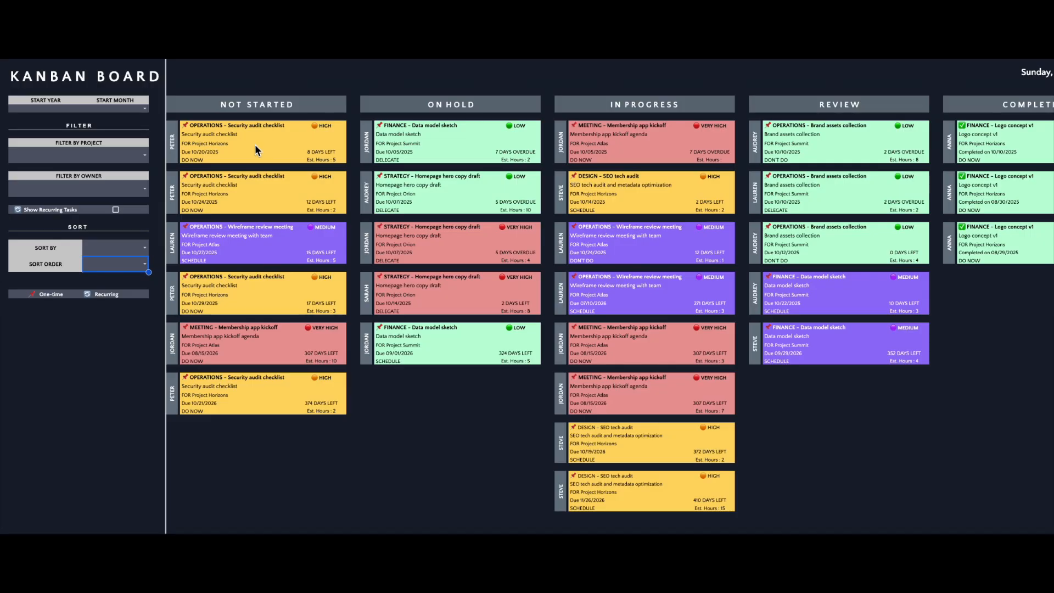
# - Set the Kanban Board's start year to 2025, and try a project filter before clearing it
pyautogui.click(145, 108)
pyautogui.click(45, 117)
pyautogui.click(145, 156)
pyautogui.click(78, 165)
pyautogui.click(79, 156)
pyautogui.press('Delete')
# - Show recurring tasks on the Kanban Board, and choose a sort field and sort order for its cards
pyautogui.click(115, 210)
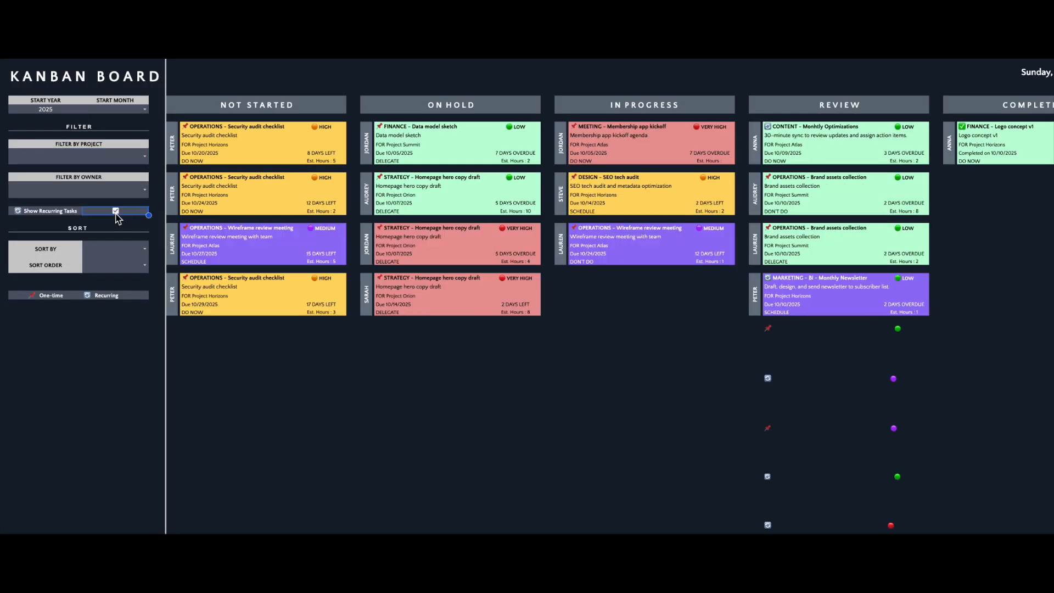
pyautogui.click(115, 248)
pyautogui.click(146, 248)
pyautogui.click(109, 274)
pyautogui.click(145, 265)
pyautogui.click(140, 281)
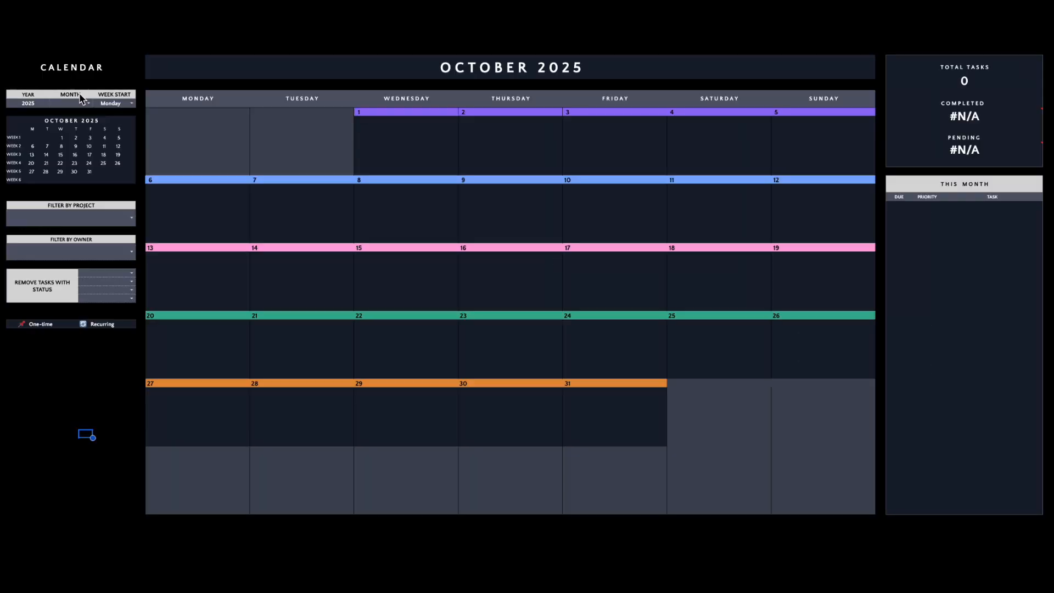
# - Set the Calendar's month to October, and remove tasks with the statuses Not Started and Completed
pyautogui.click(88, 103)
pyautogui.click(68, 288)
pyautogui.click(131, 273)
pyautogui.click(105, 288)
pyautogui.click(132, 281)
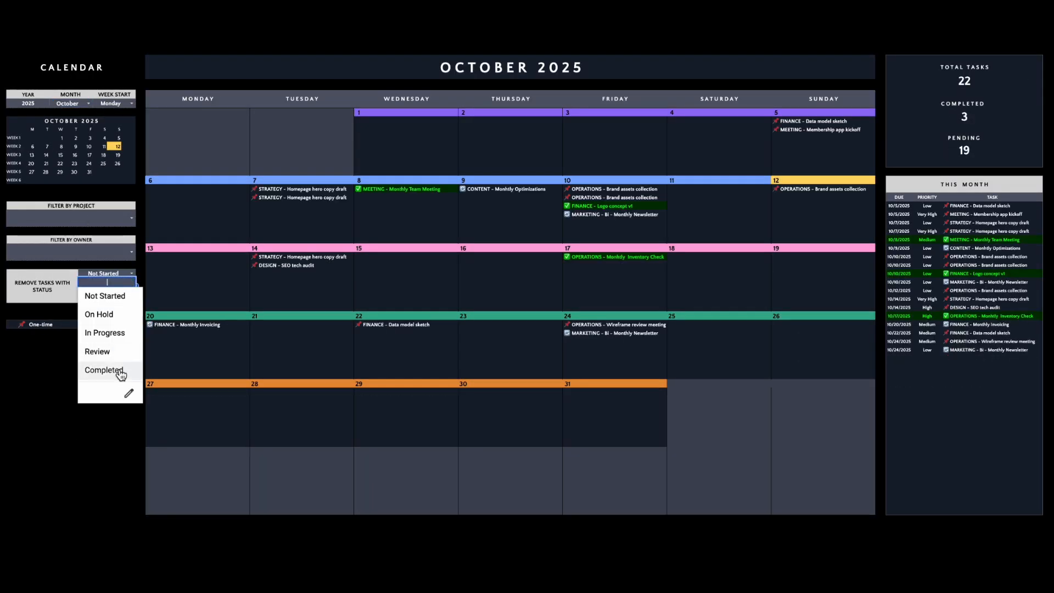
pyautogui.click(105, 370)
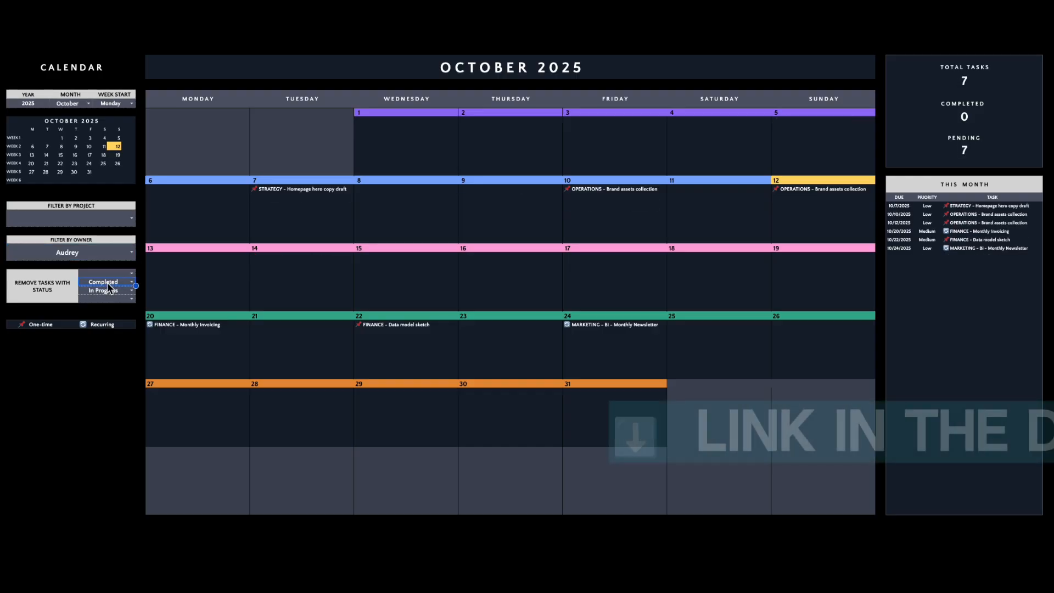
pyautogui.click(106, 290)
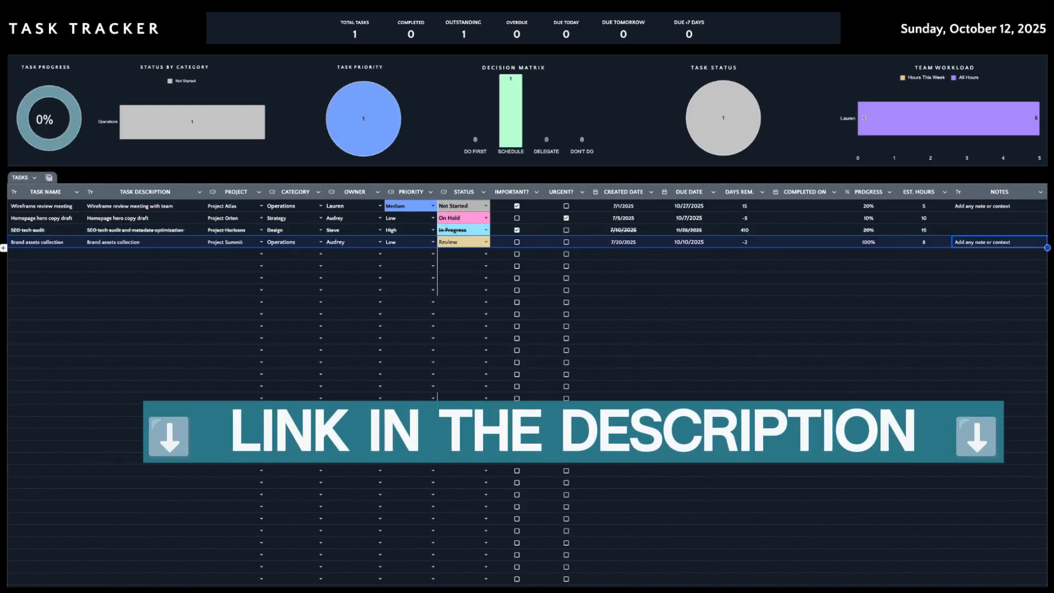